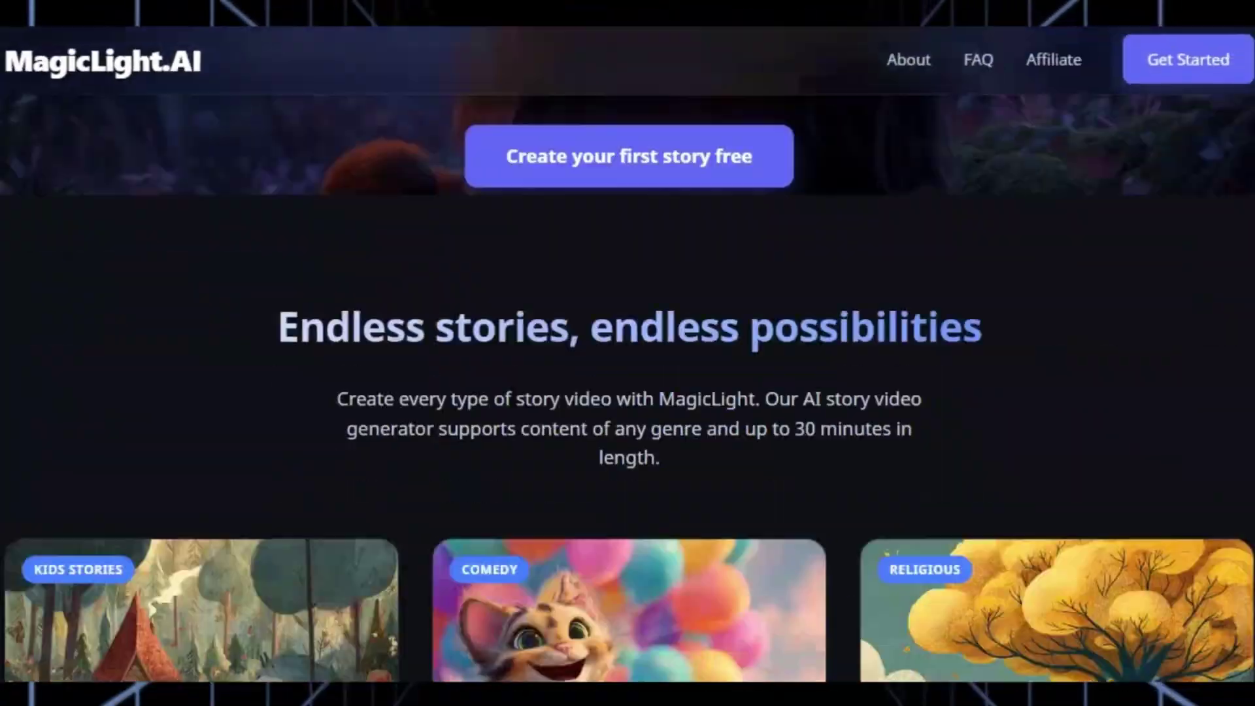
# Browse the MagicLight landing page and its trending video gallery.
pyautogui.scroll(-20, 628, 353)
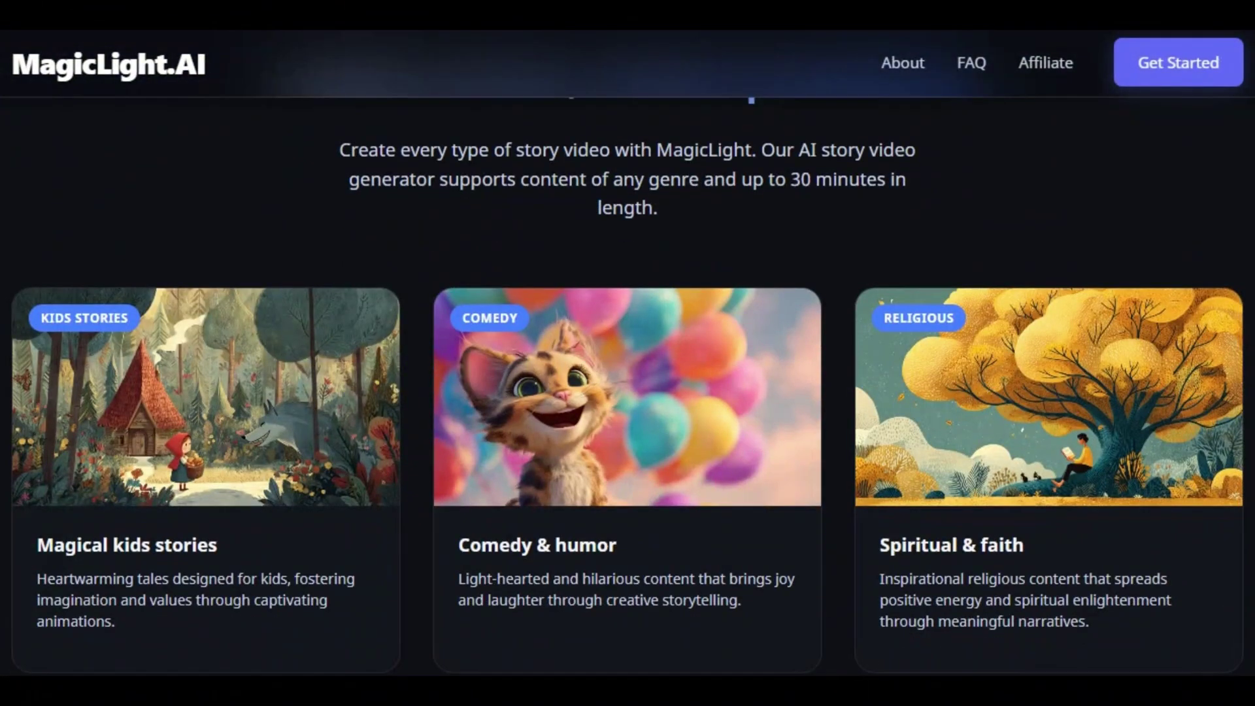
pyautogui.scroll(-8, 628, 353)
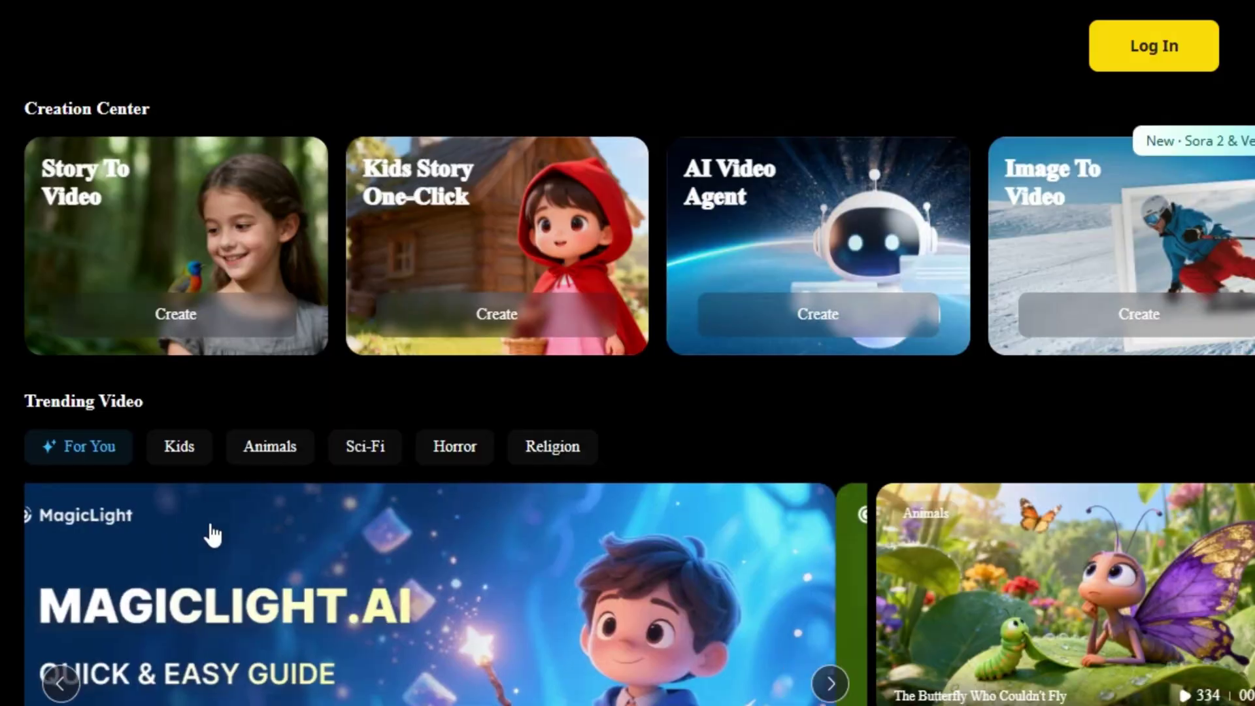
pyautogui.scroll(-5, 210, 527)
pyautogui.scroll(-15, 213, 535)
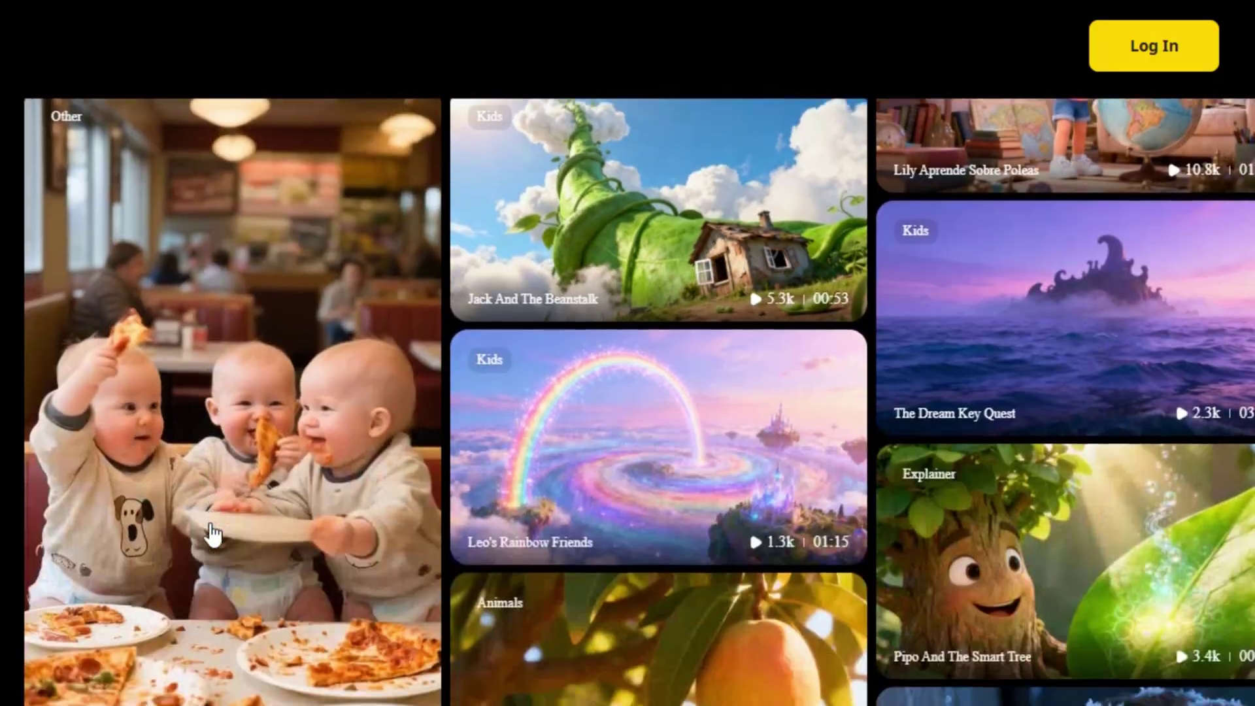
pyautogui.scroll(-8, 211, 533)
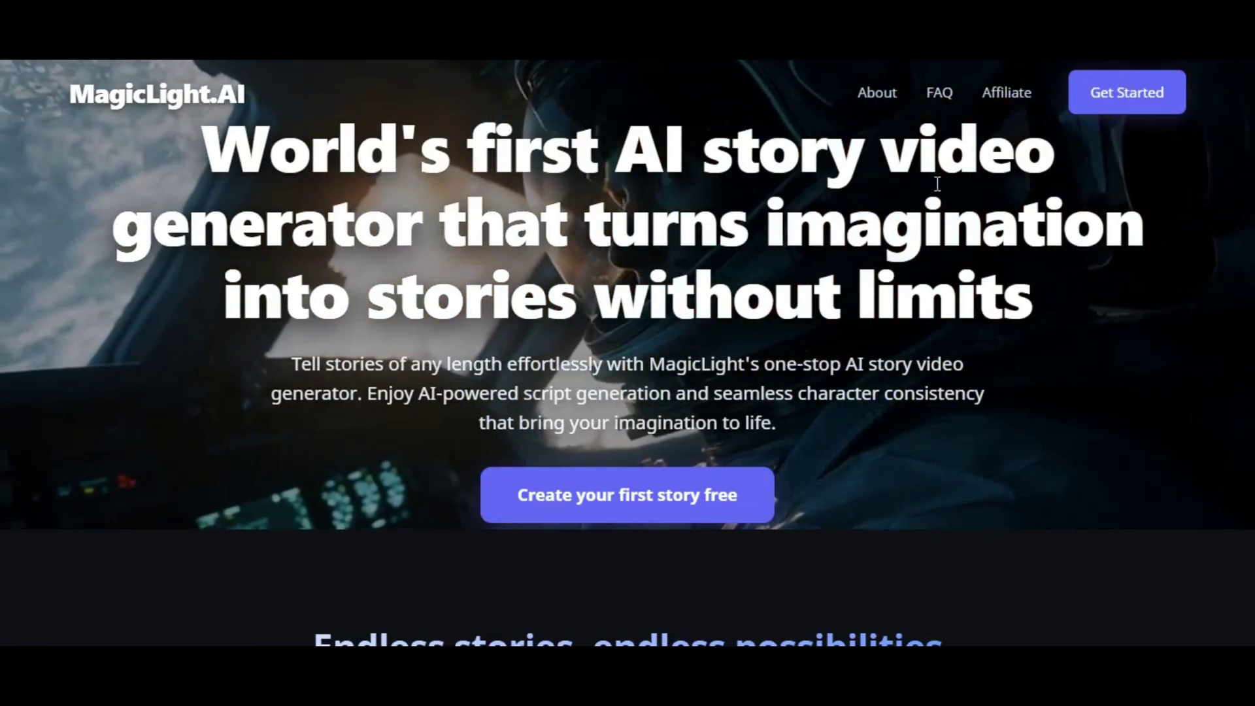
# Enter the MagicLight web app from the landing page and open the Image To Video generator.
pyautogui.click(1105, 98)
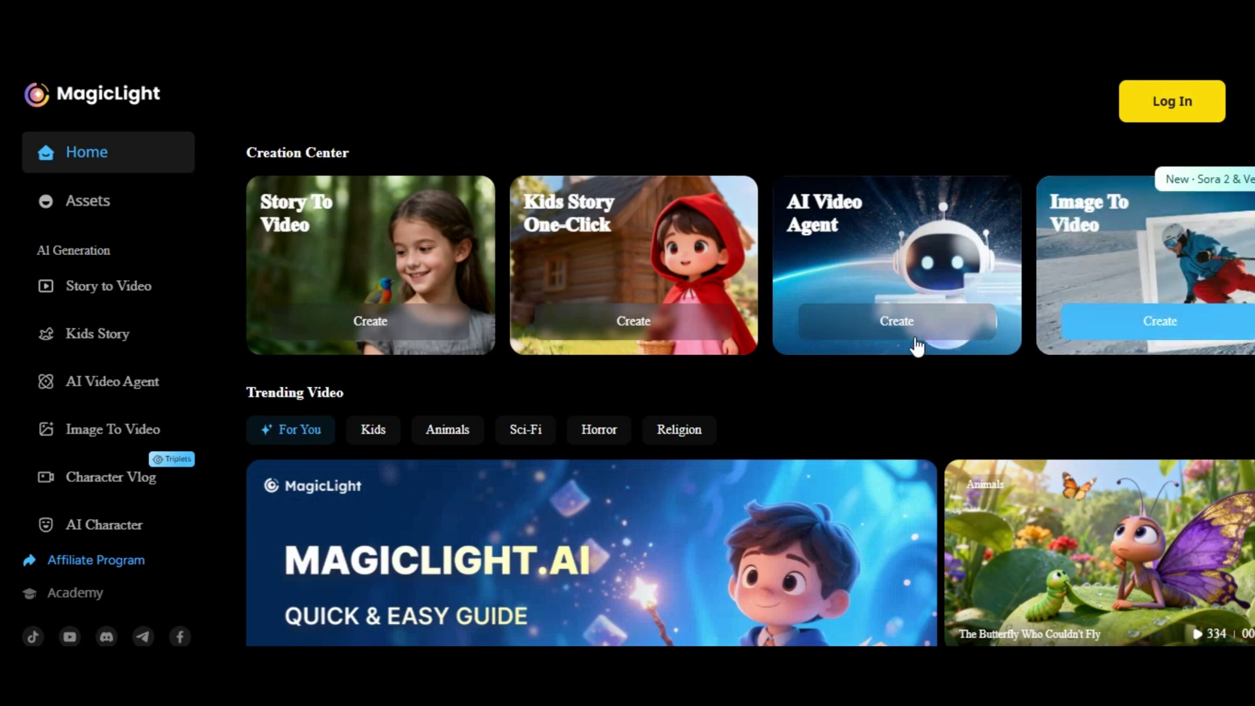
pyautogui.scroll(-15, 401, 502)
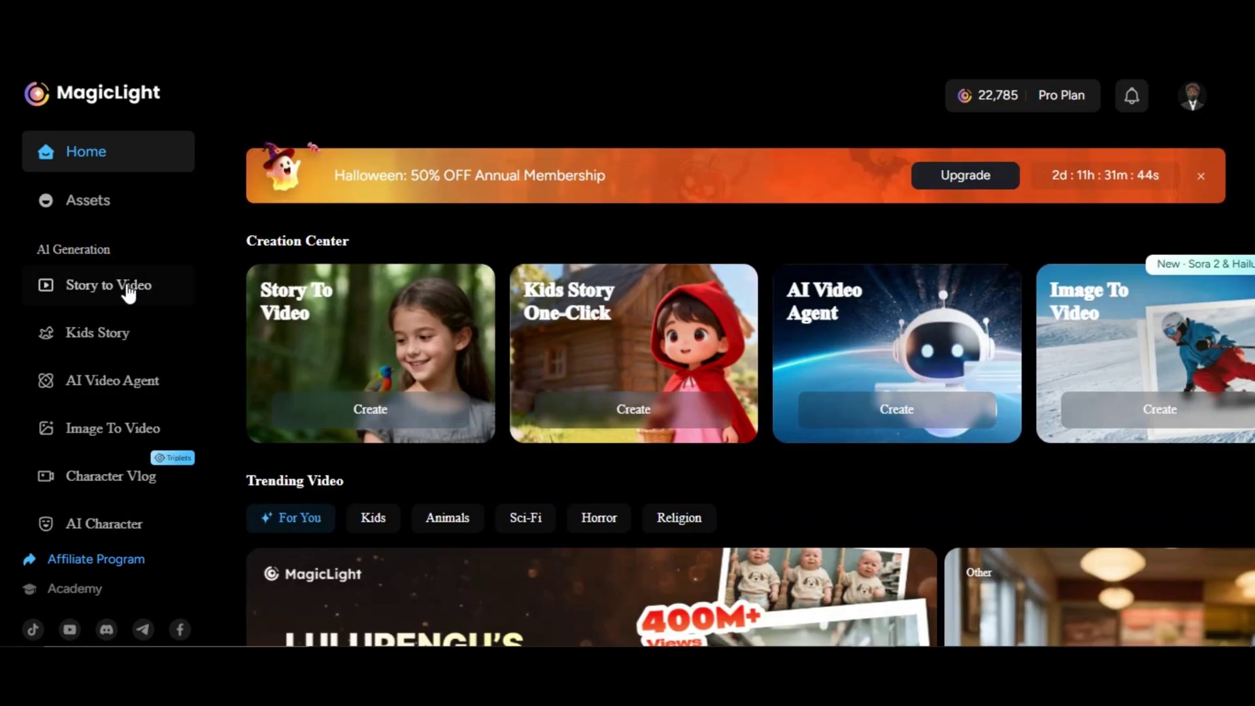
pyautogui.scroll(-1, 160, 392)
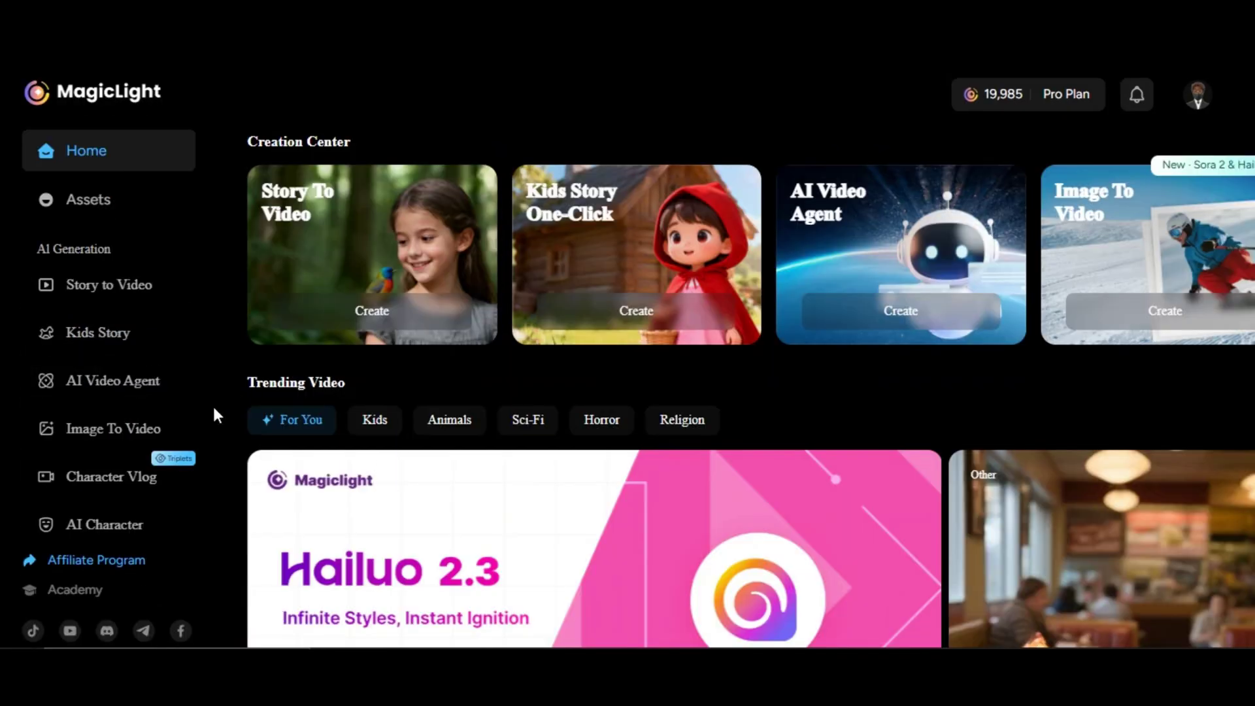
pyautogui.click(144, 438)
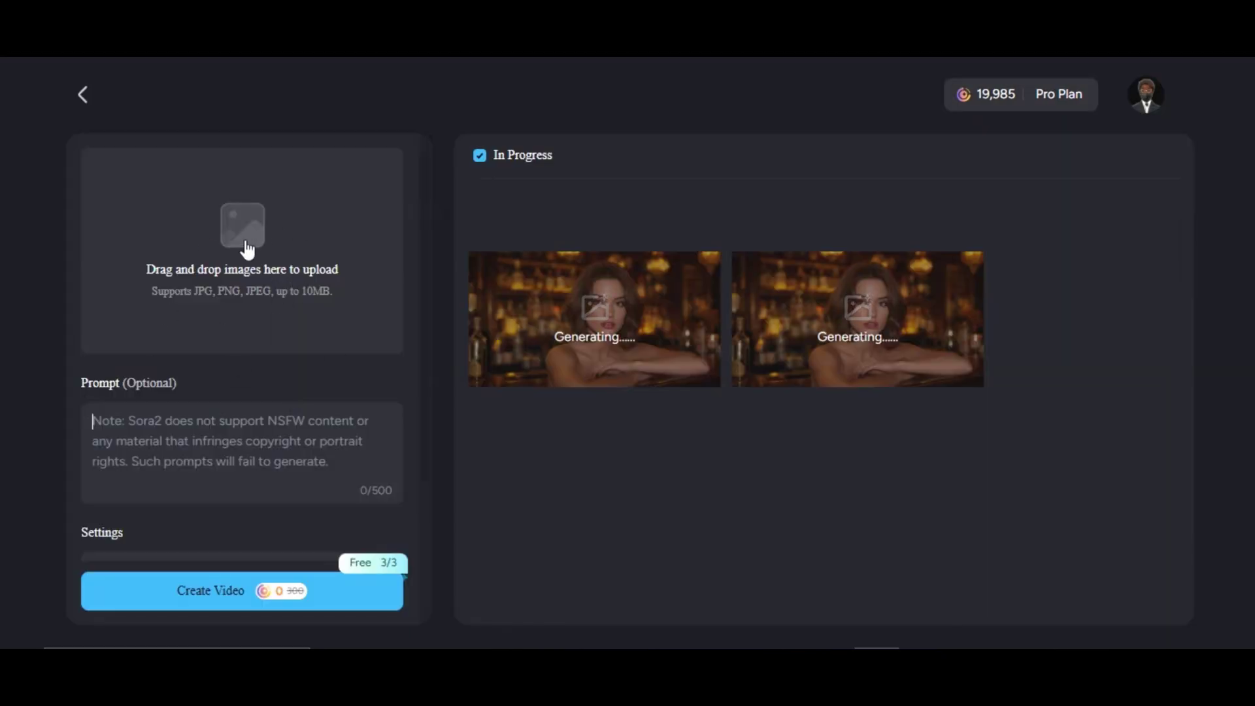
# Upload the picture of the woman in the knit hat under stone arches as the source image.
pyautogui.scroll(-3, 276, 380)
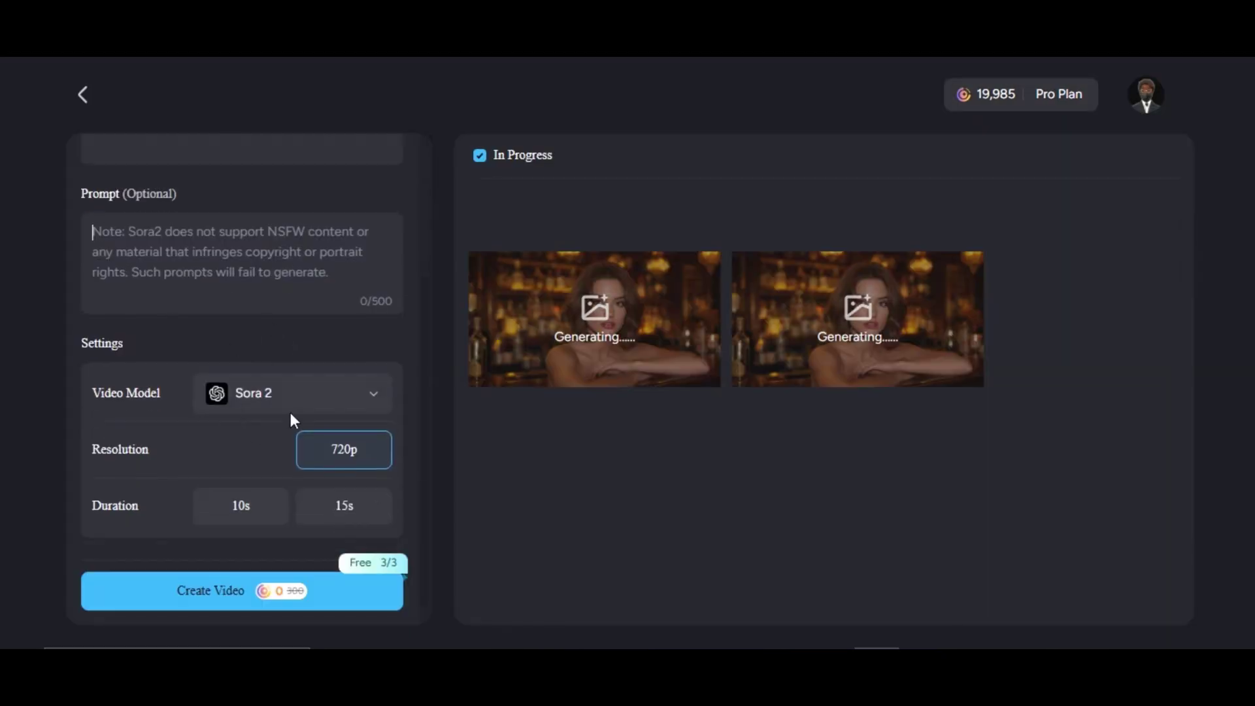
pyautogui.scroll(3, 292, 417)
pyautogui.click(249, 260)
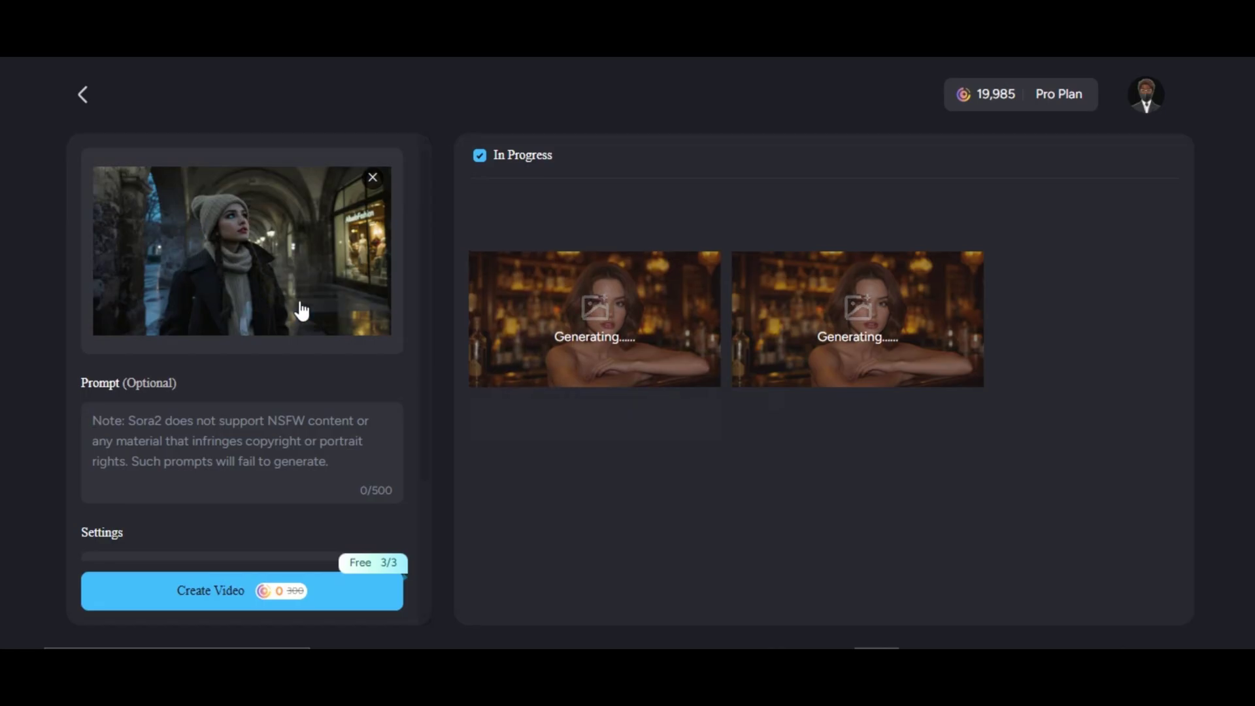
# Paste the prepared prompt for the woman's video, ending with "just look at me, I am not real".
pyautogui.scroll(-1, 259, 291)
pyautogui.click(121, 368)
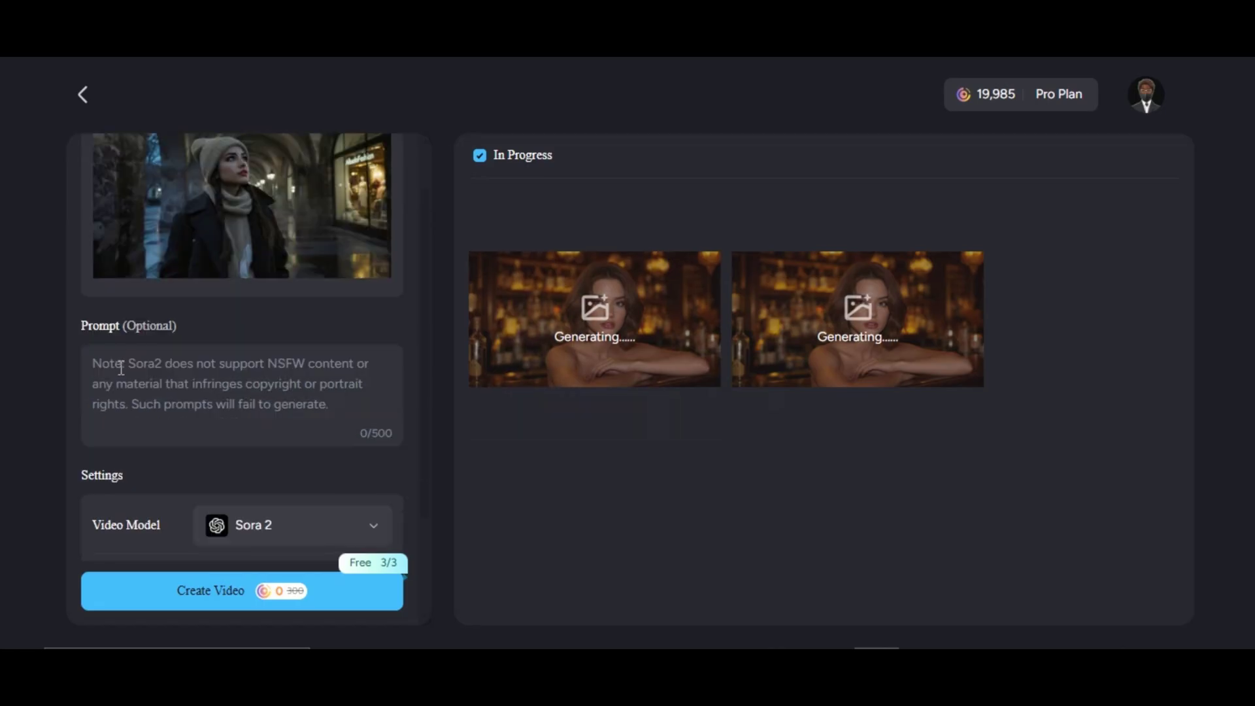
pyautogui.rightClick(121, 369)
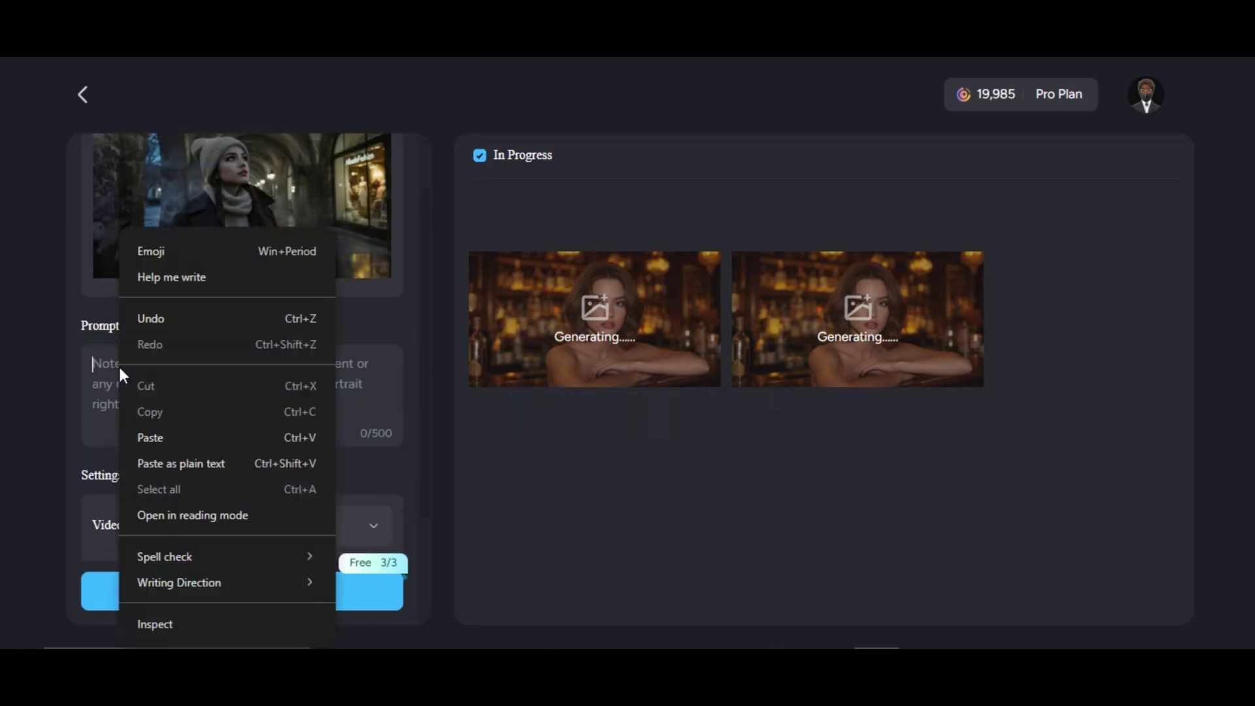
pyautogui.click(194, 442)
# Look through the available video models and choose Veo 3.1 Fast.
pyautogui.scroll(-2, 255, 463)
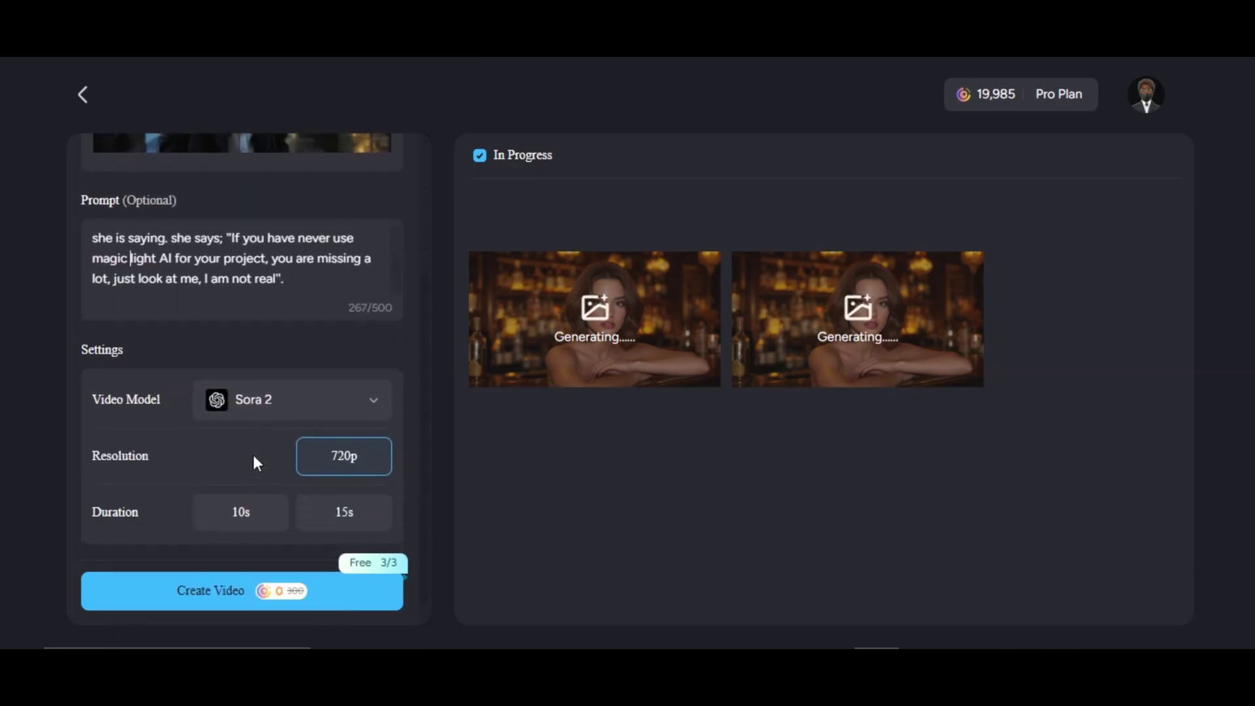
pyautogui.click(376, 398)
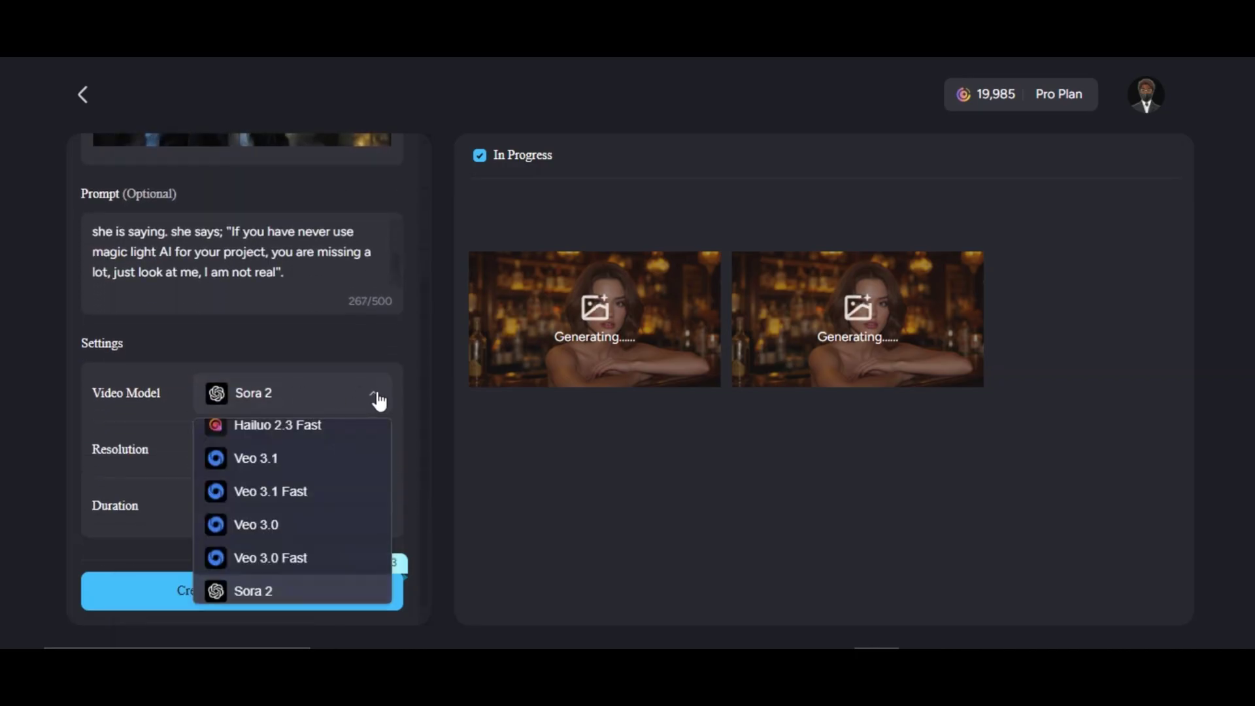
pyautogui.scroll(1, 291, 455)
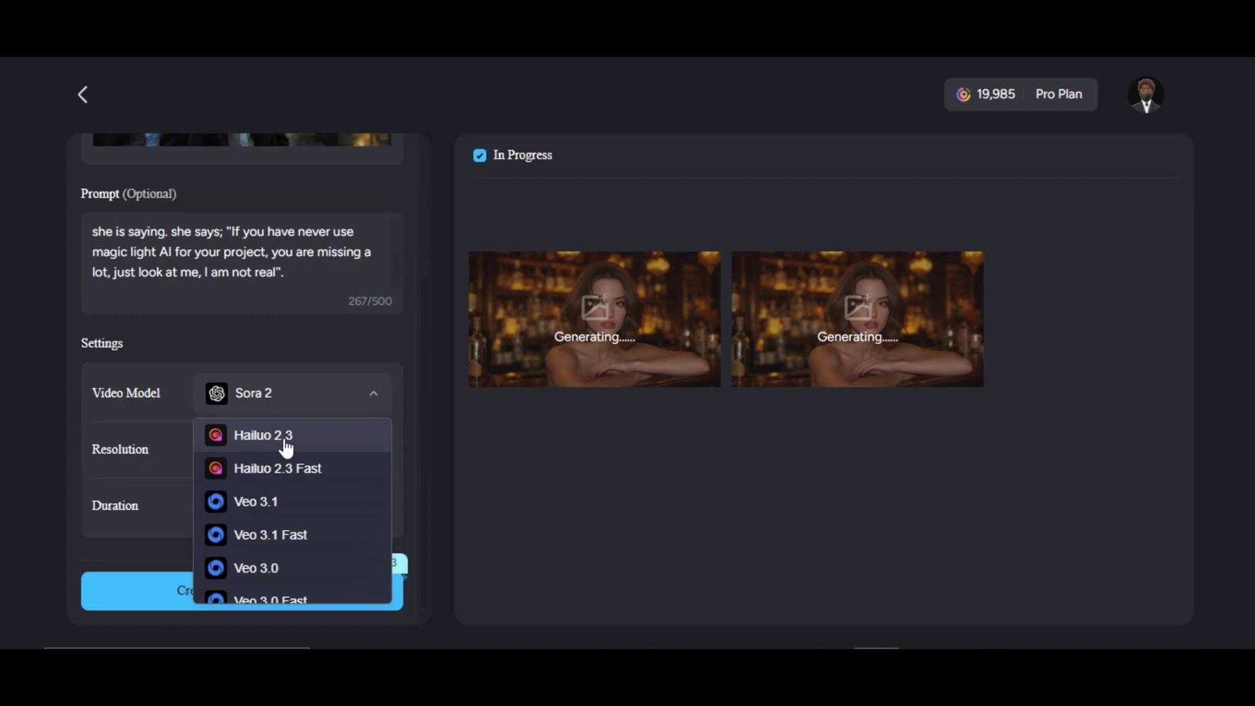
pyautogui.scroll(-1, 302, 444)
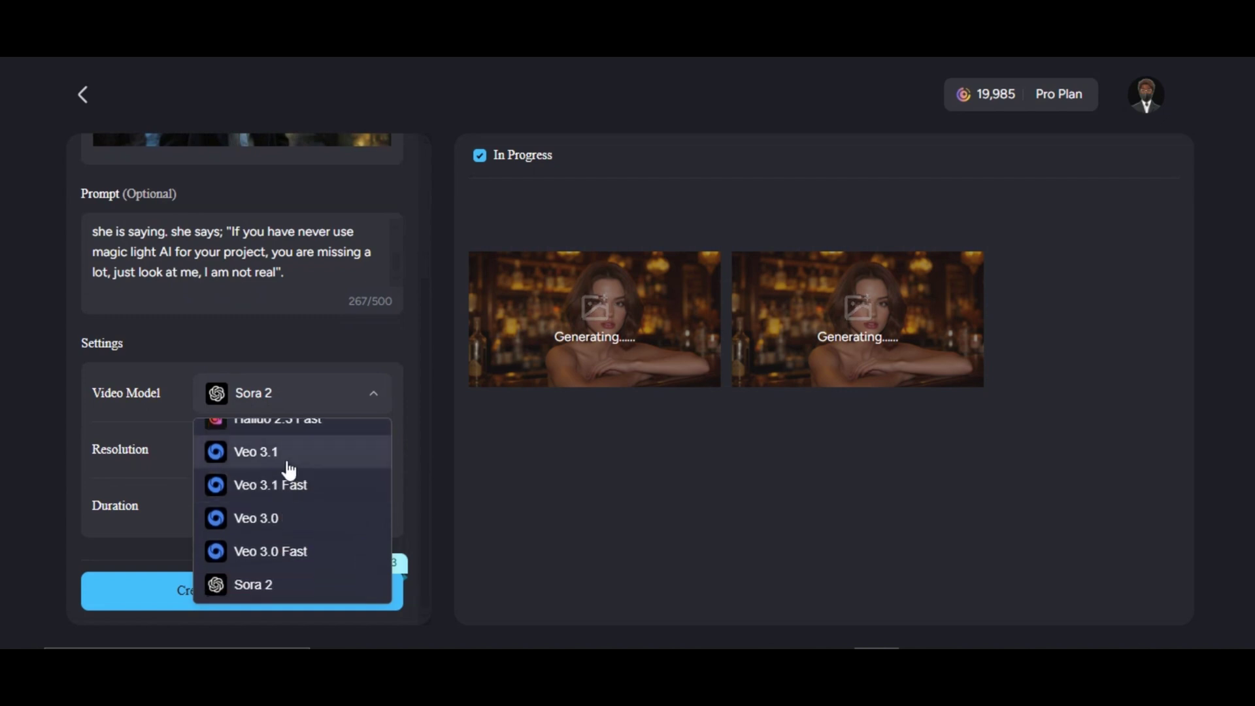
pyautogui.scroll(-3, 317, 523)
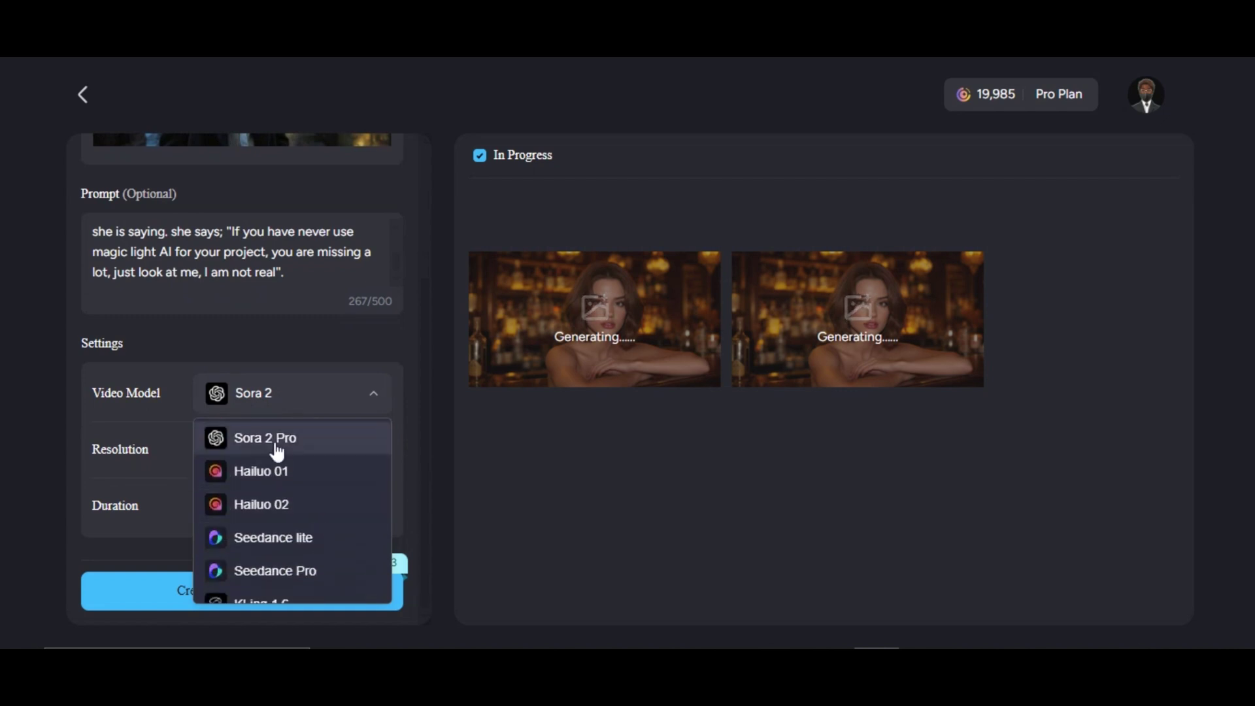
pyautogui.scroll(2, 277, 451)
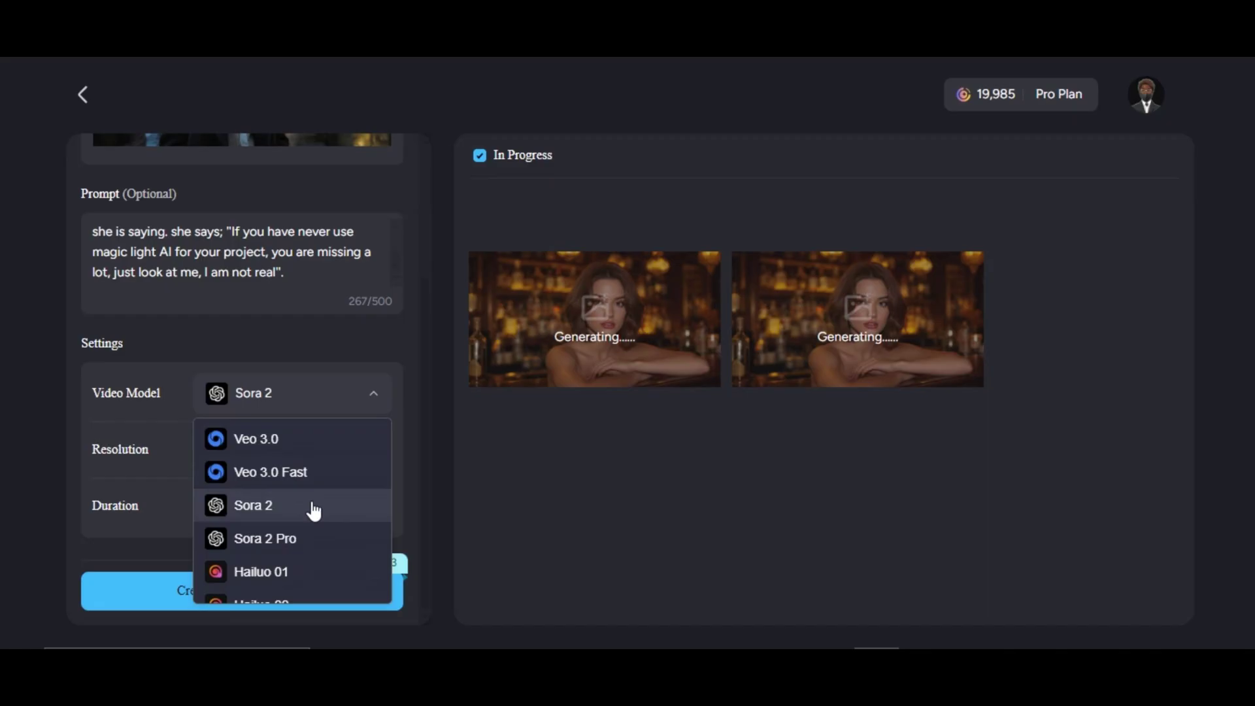
pyautogui.scroll(2, 314, 448)
pyautogui.scroll(-1, 314, 449)
pyautogui.click(313, 448)
pyautogui.click(333, 451)
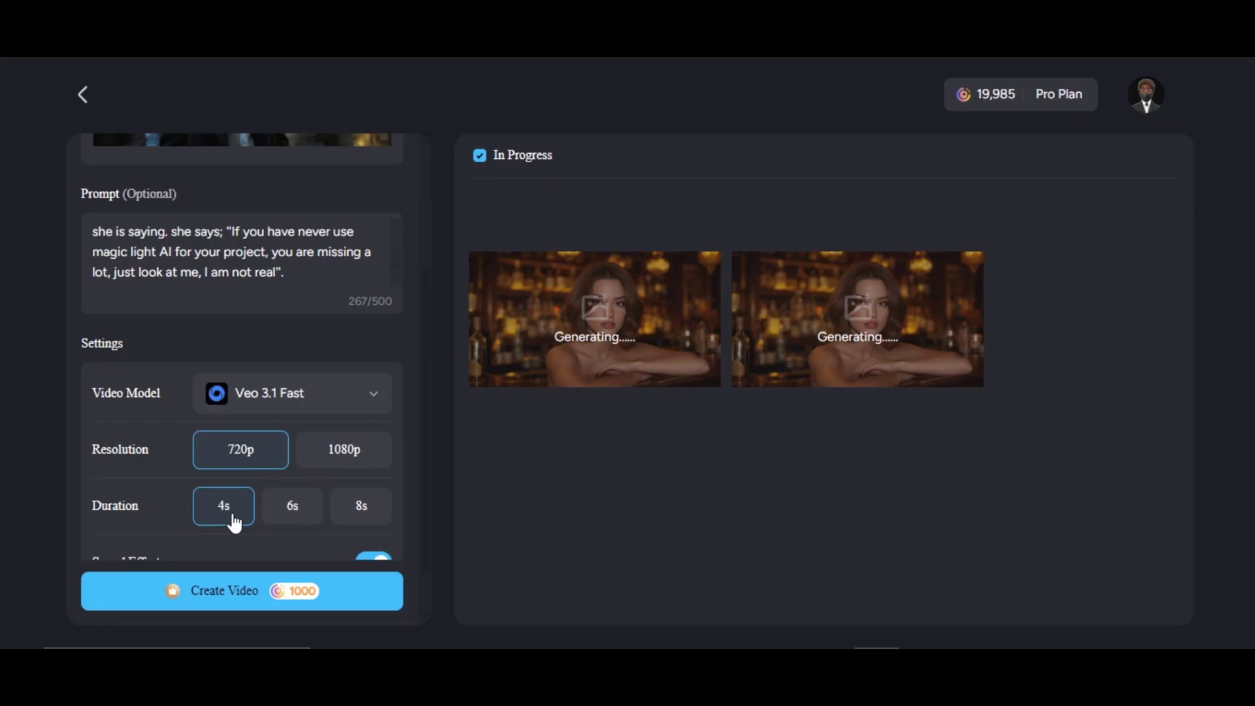
# Set the video duration to 8s and the resolution to 1080p.
pyautogui.click(370, 518)
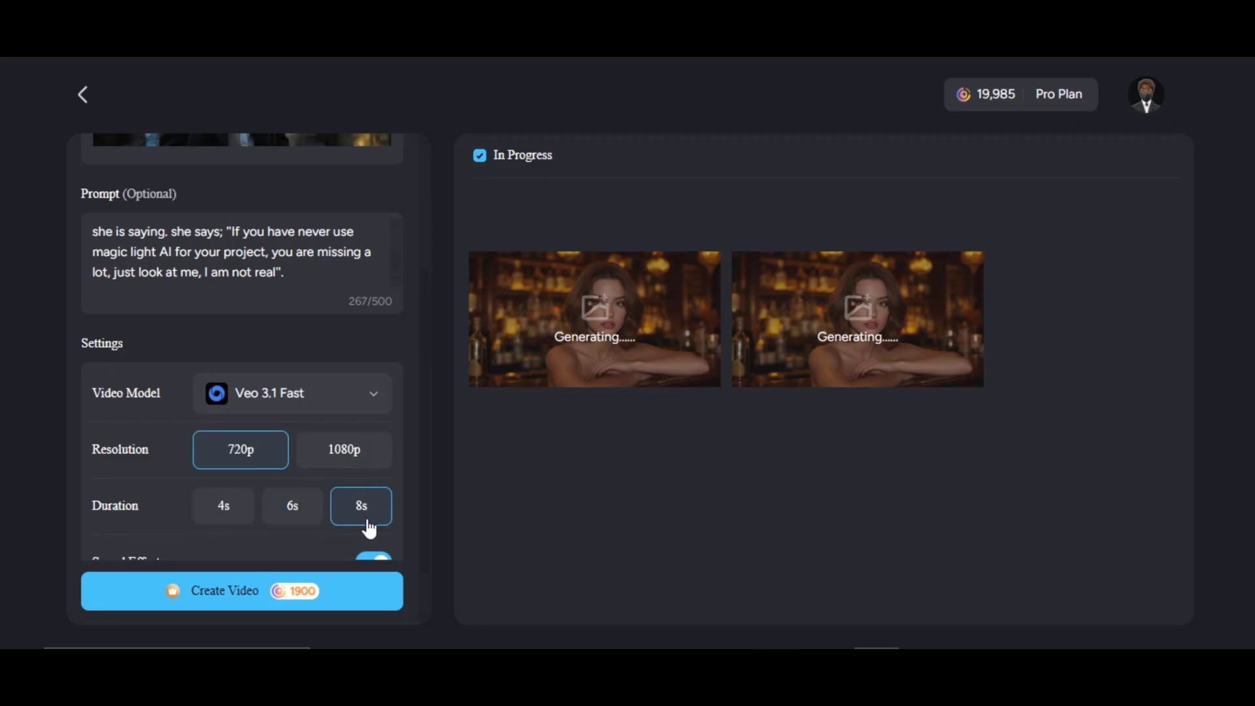
pyautogui.click(318, 459)
pyautogui.scroll(-1, 313, 484)
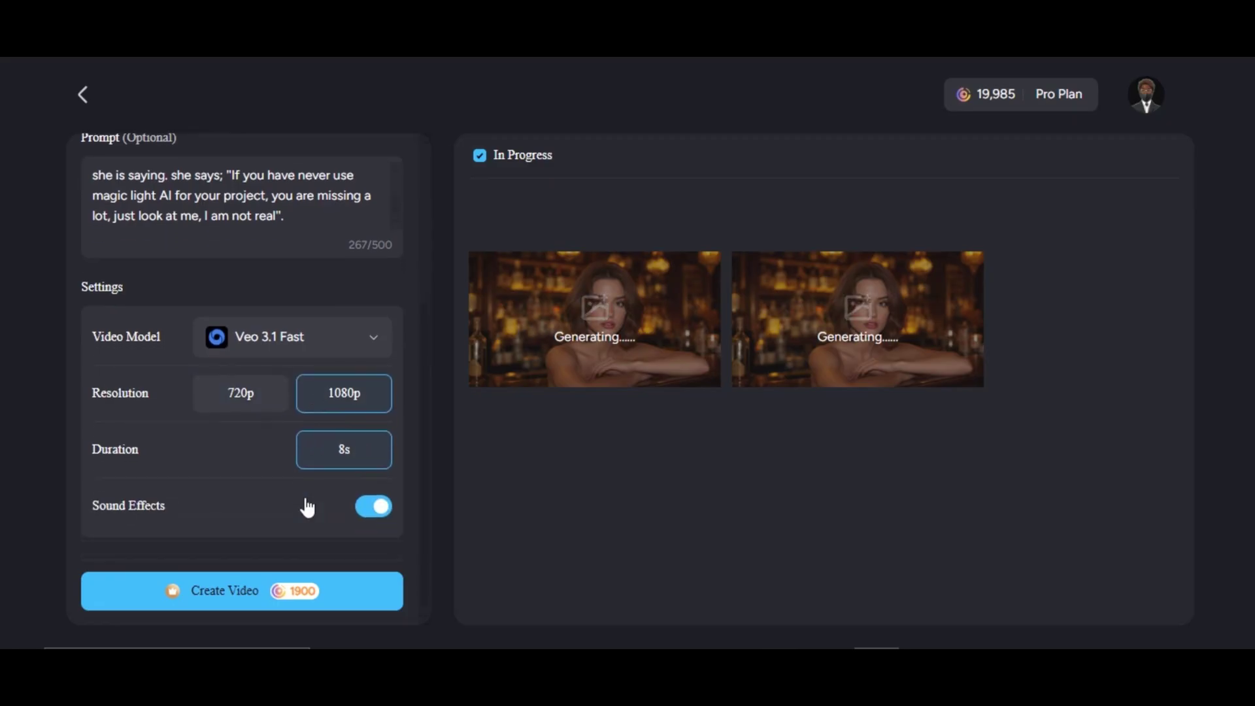
# Generate the video of the woman under the arches and open the finished clip.
pyautogui.click(360, 600)
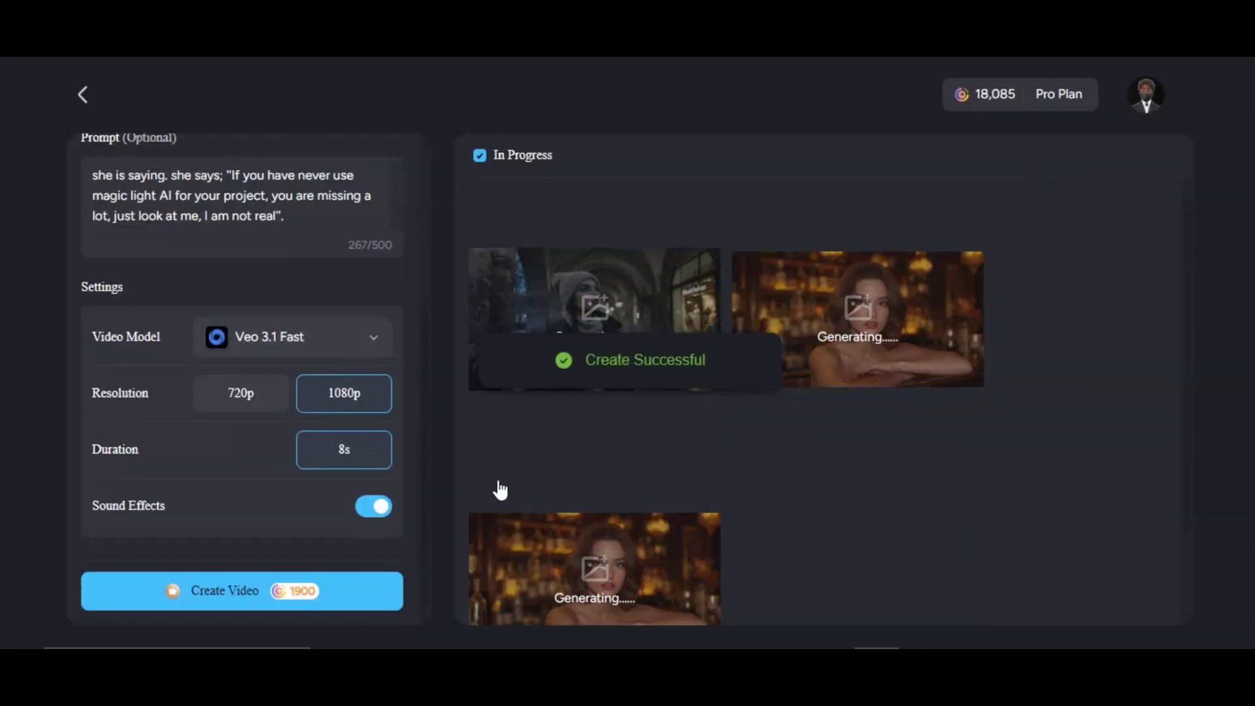
pyautogui.scroll(5, 314, 443)
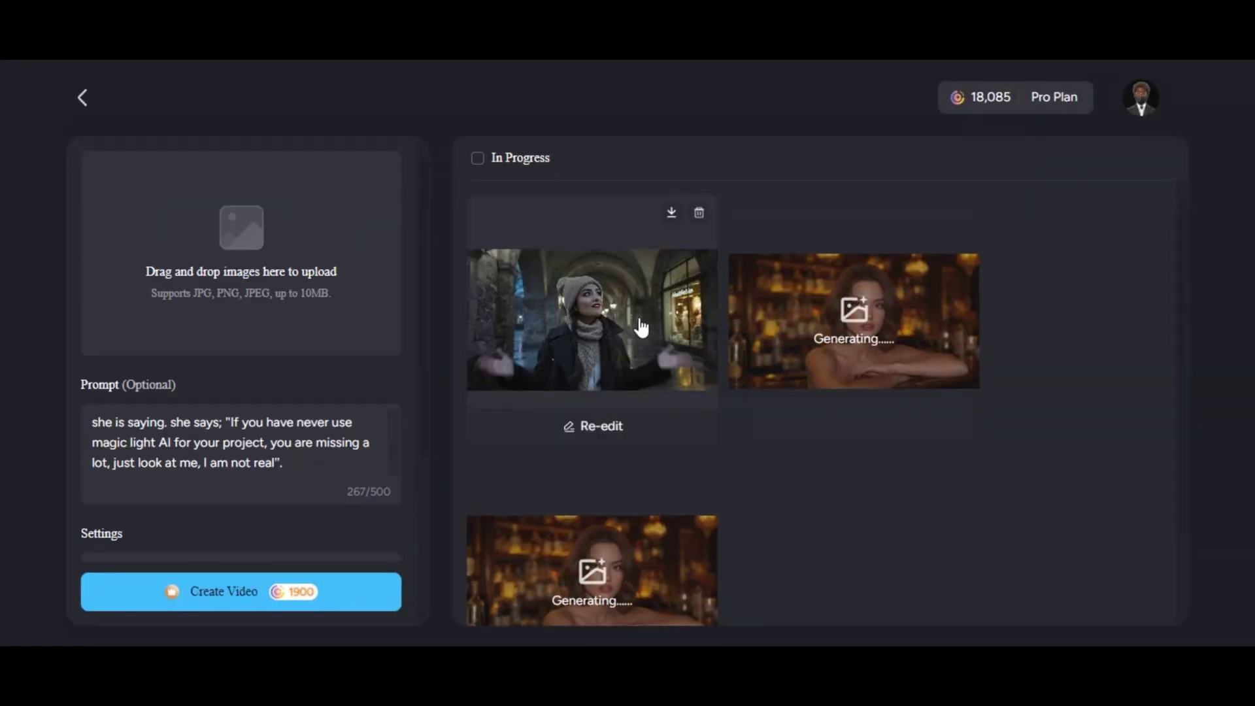
pyautogui.click(621, 325)
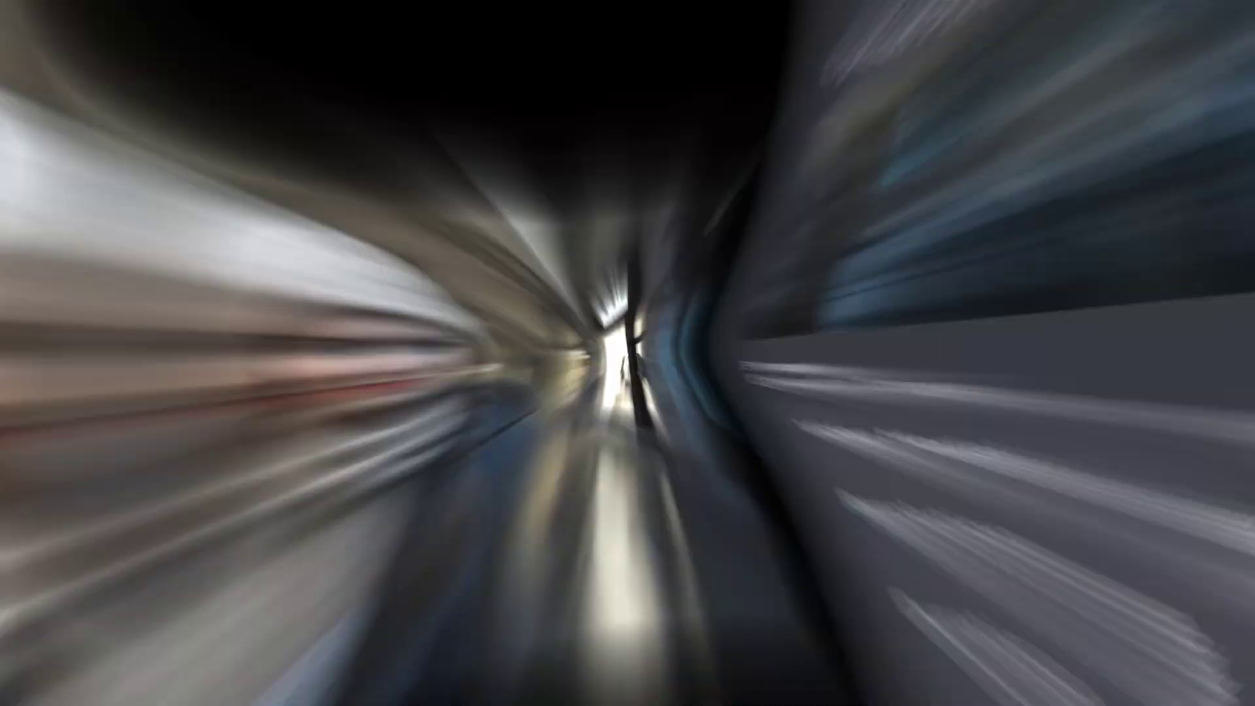
# Upload the picture of the skier in pink and paste the prompt beginning "Camera tracking on the subject standing and smile".
pyautogui.click(236, 246)
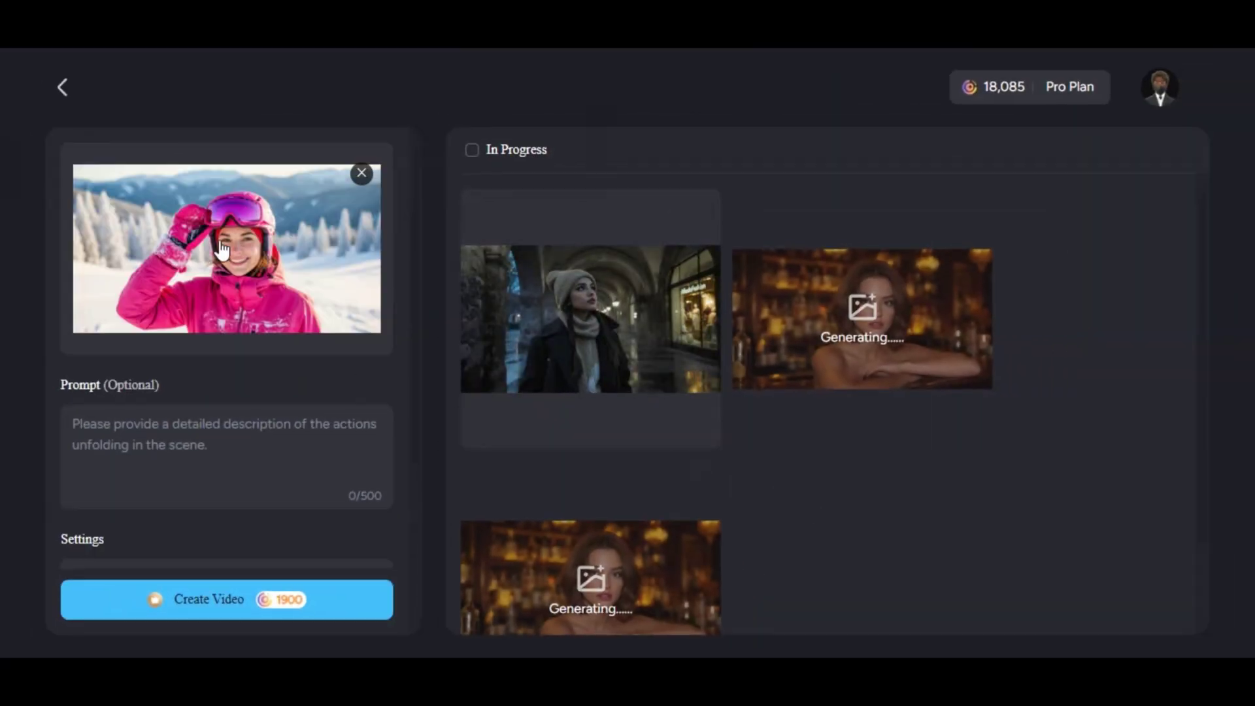
pyautogui.rightClick(106, 423)
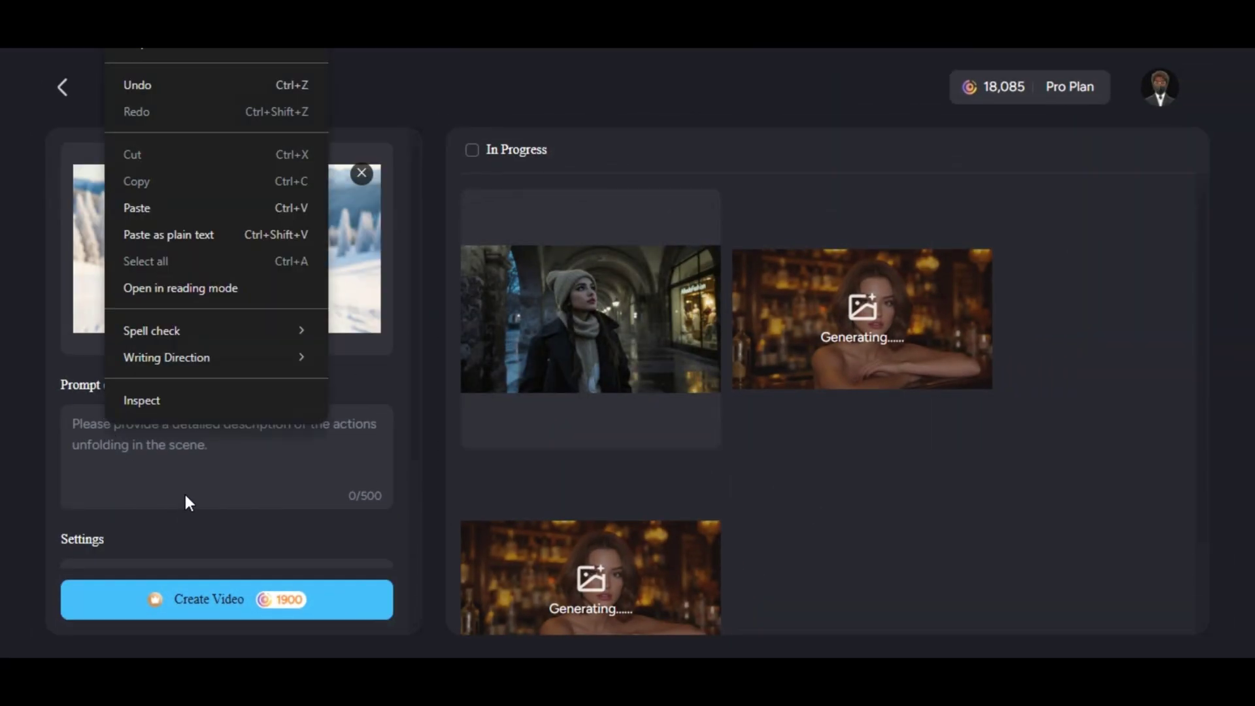
pyautogui.click(167, 207)
# Generate the skier video with the Veo 3.0 Fast model and open the finished clip.
pyautogui.scroll(-4, 228, 445)
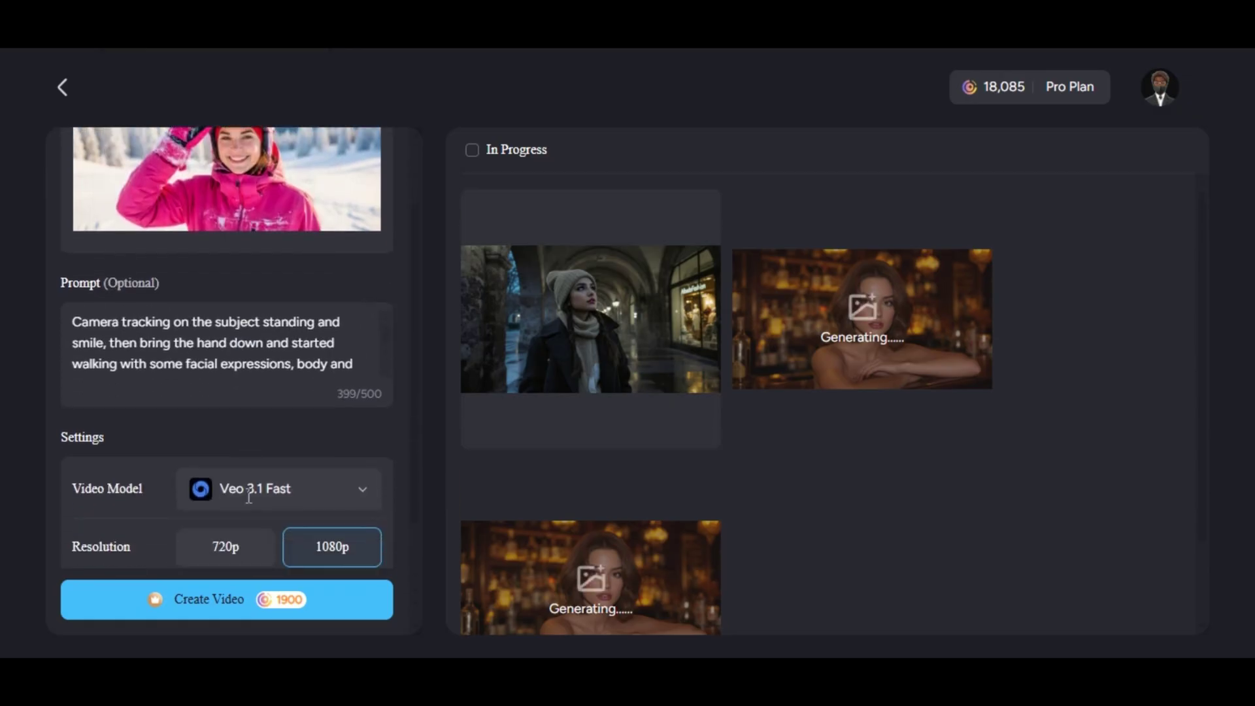
pyautogui.click(224, 396)
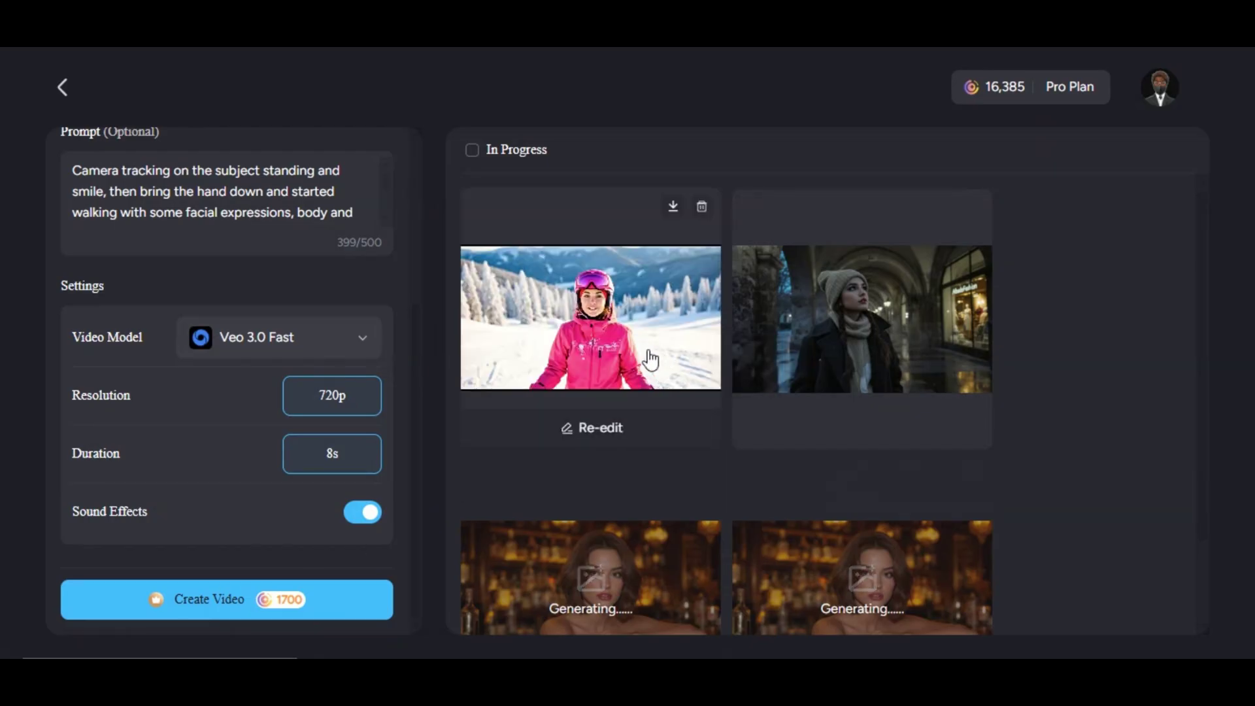
pyautogui.click(651, 360)
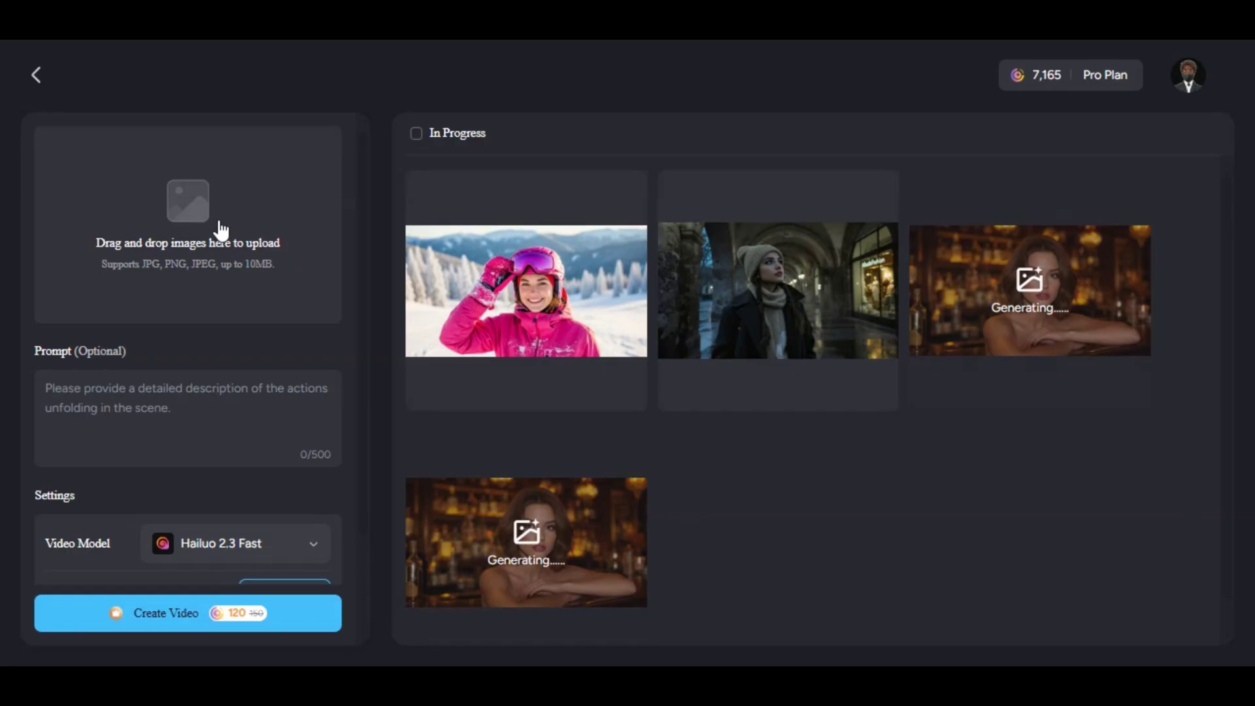
# Upload the desert sports car picture and enter its prompt, ending with "very smooth speed, camera tracking as the car speed.".
pyautogui.click(221, 230)
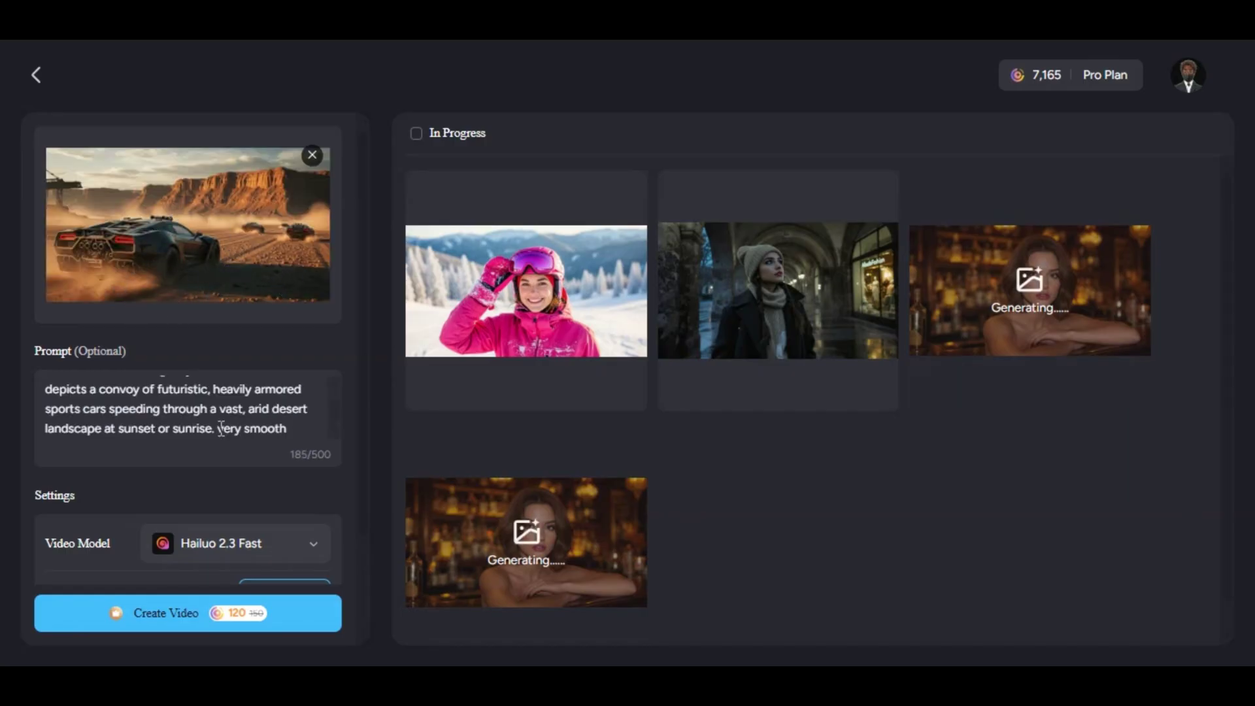
pyautogui.scroll(-1, 221, 430)
pyautogui.click(279, 490)
pyautogui.scroll(-3, 238, 403)
pyautogui.scroll(1, 238, 403)
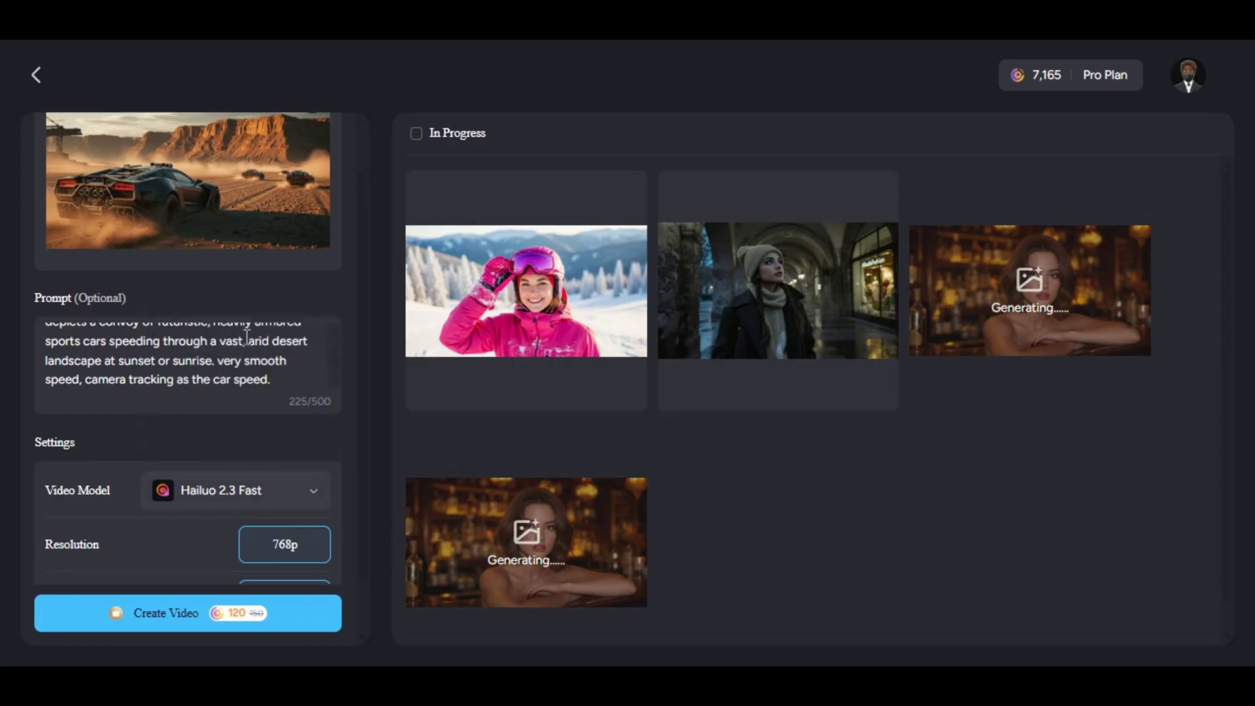
# Generate the desert car video with Hailuo 2.3 Fast at 768p and 6s, and open the finished clip.
pyautogui.scroll(-1, 240, 463)
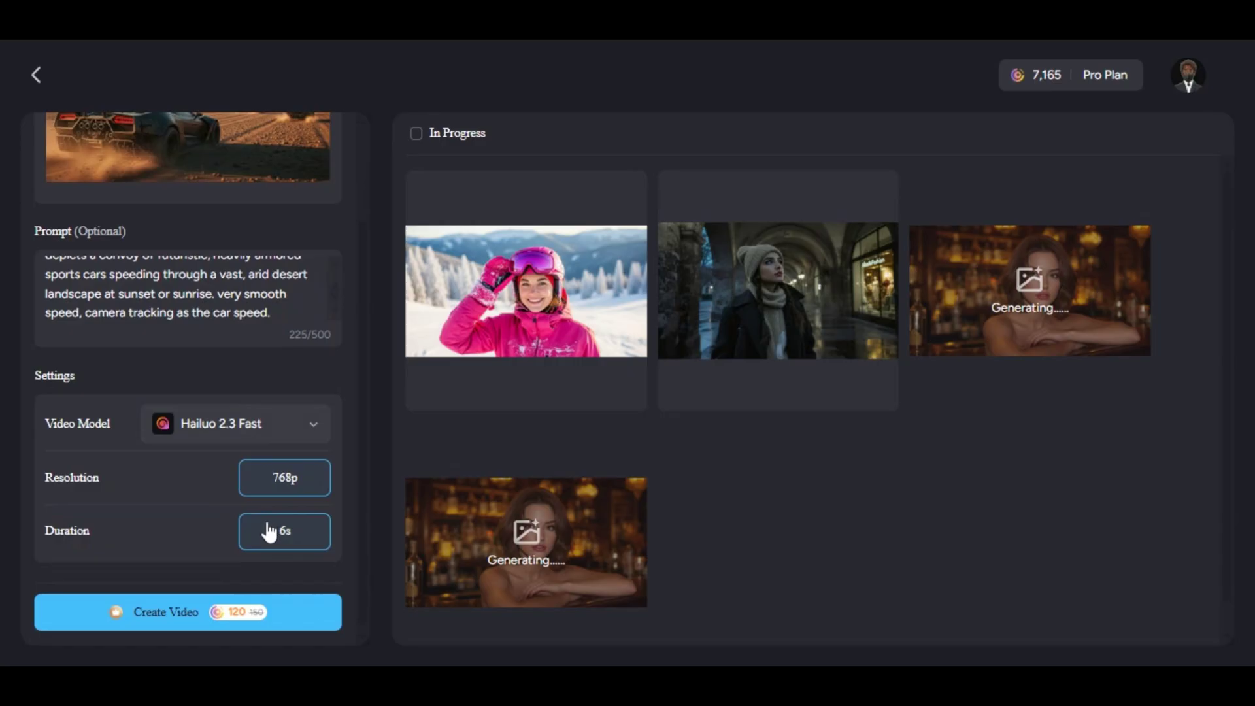
pyautogui.click(286, 613)
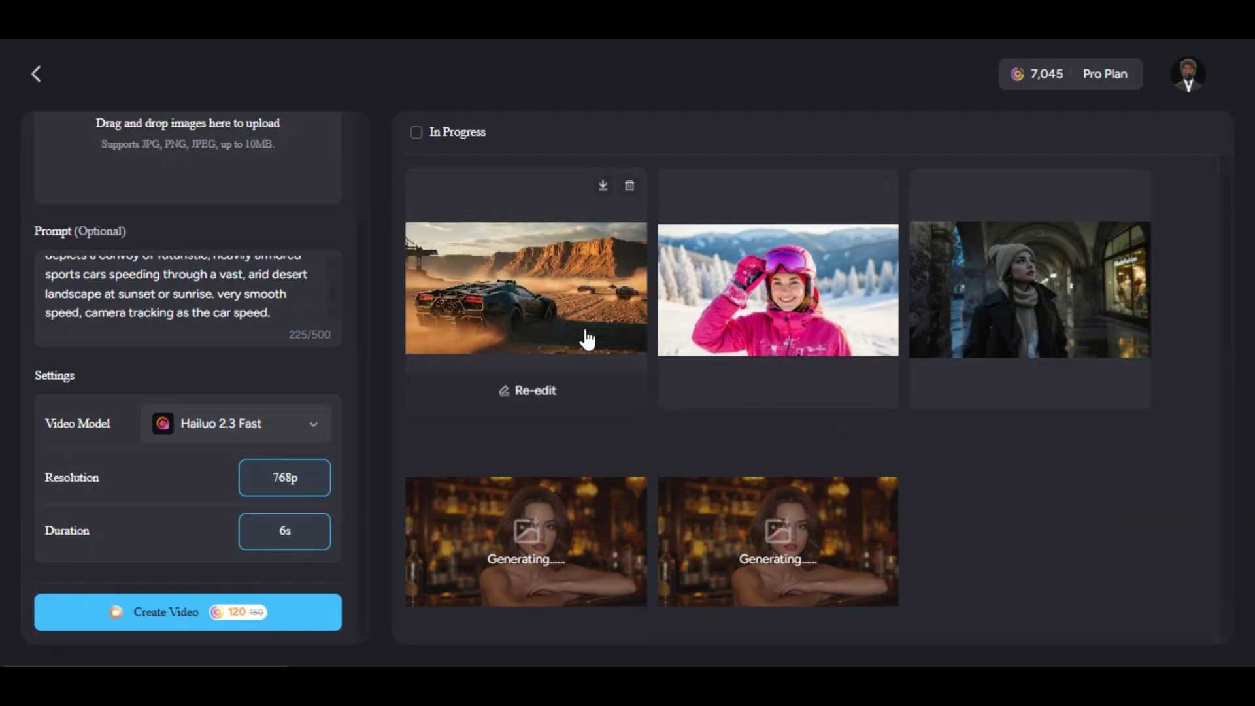
pyautogui.click(569, 307)
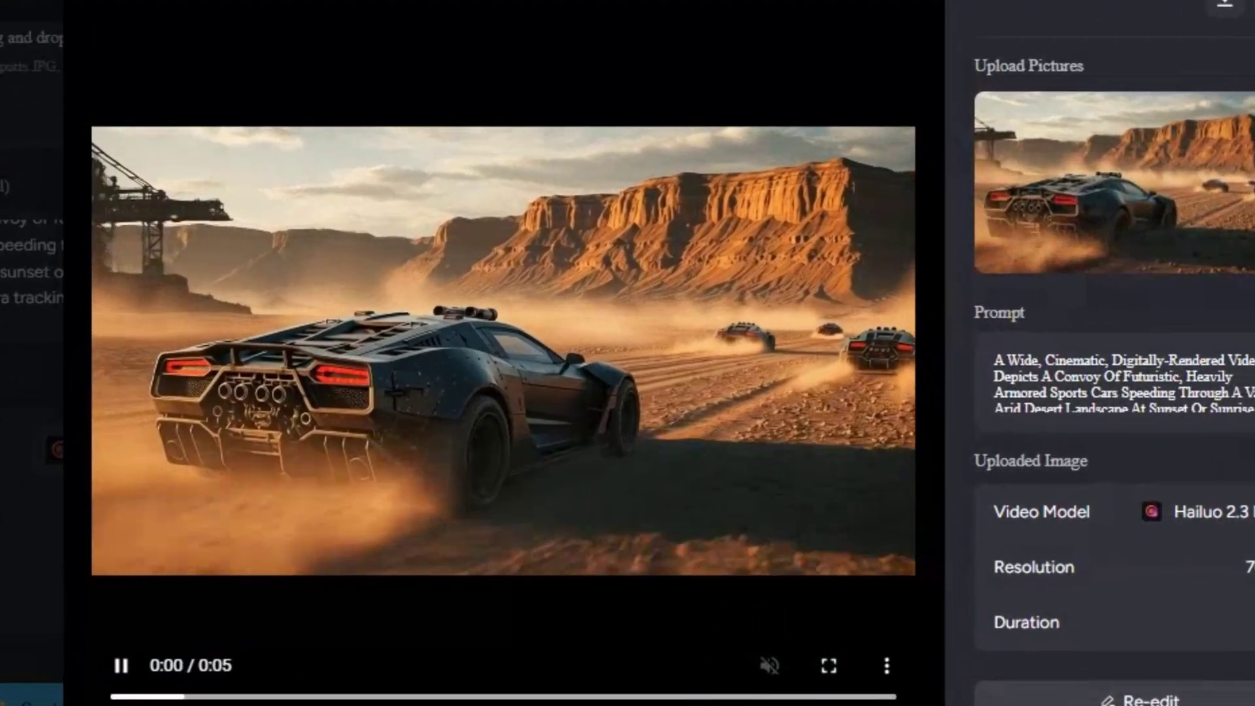
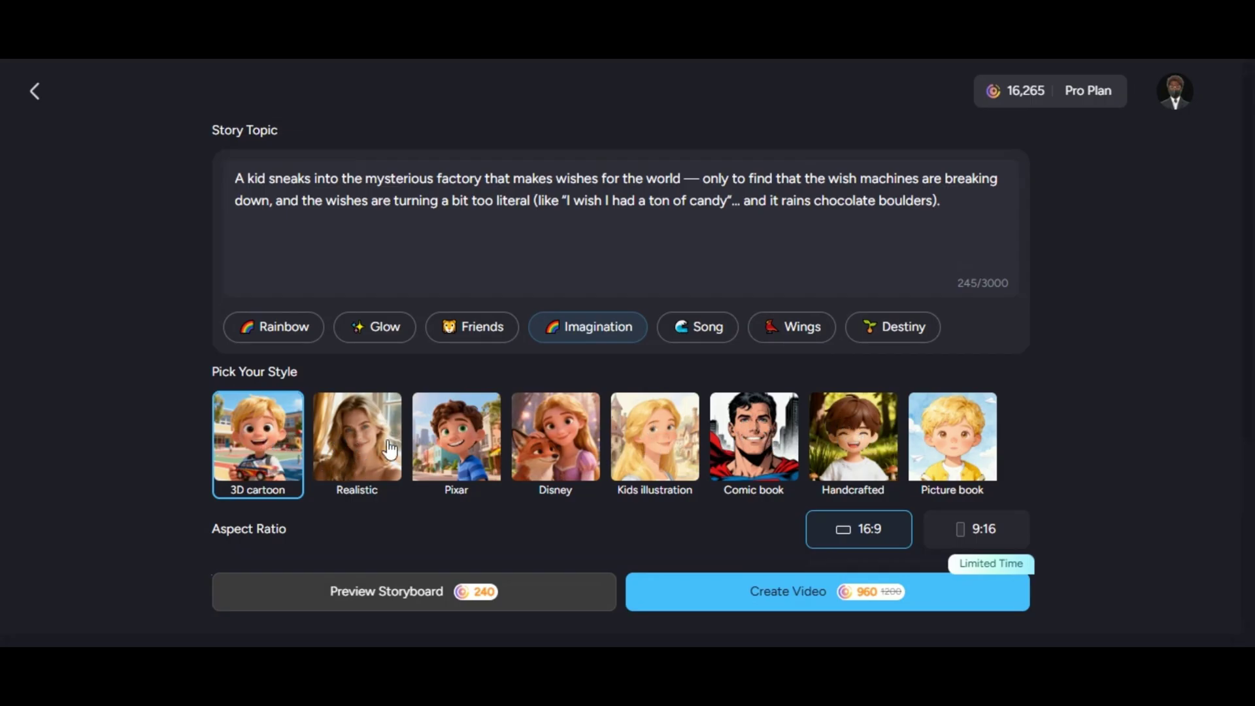
# Set the story video's aspect ratio to 16:9 and look through the duration and language options.
pyautogui.scroll(-2, 423, 453)
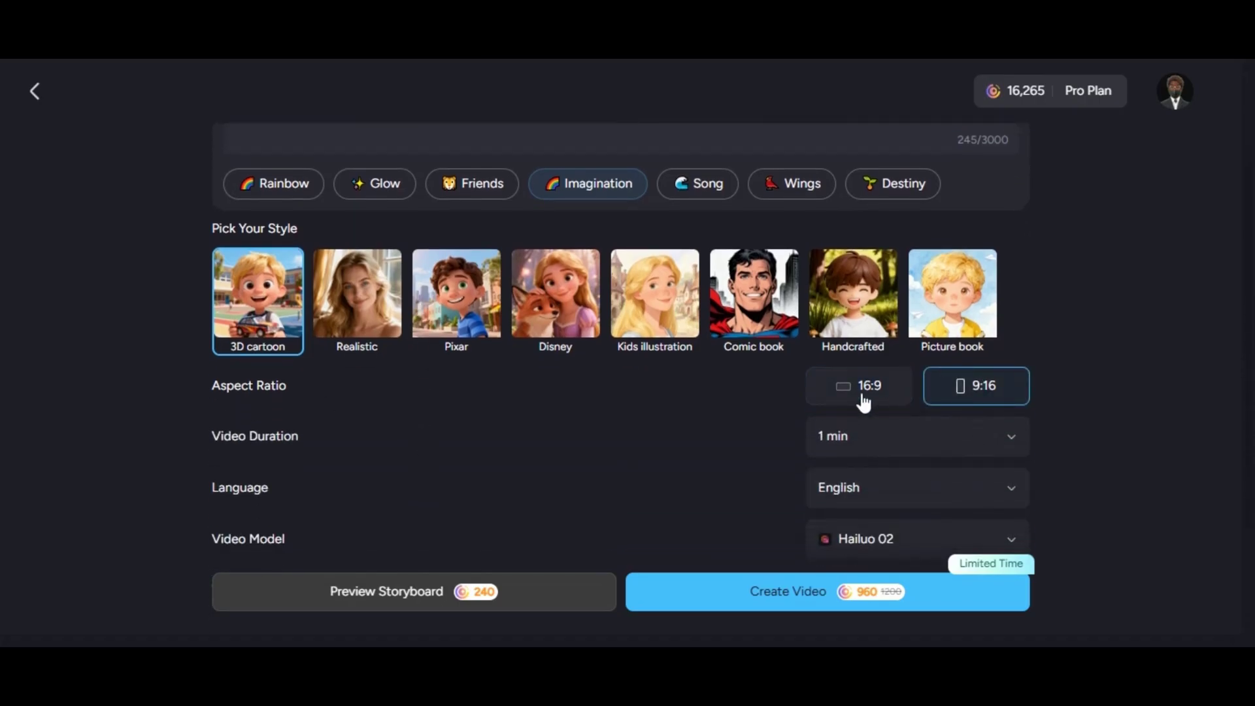
pyautogui.click(863, 401)
pyautogui.click(1011, 436)
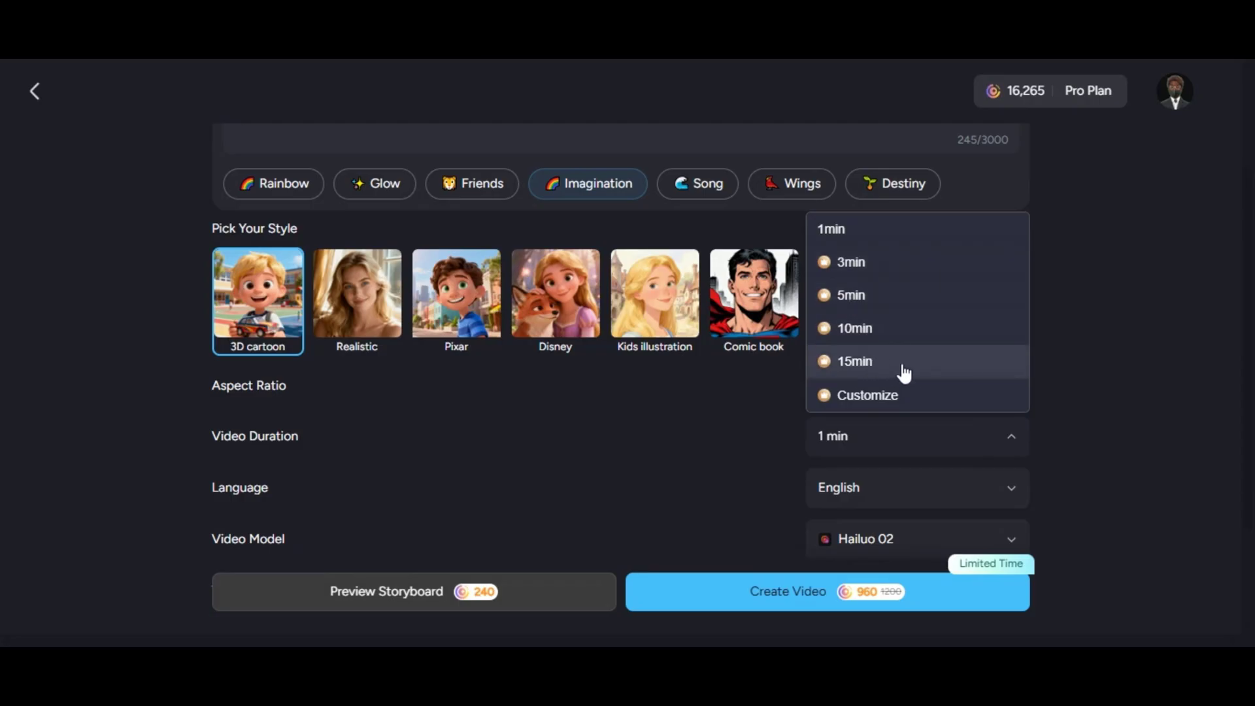
pyautogui.moveTo(904, 398)
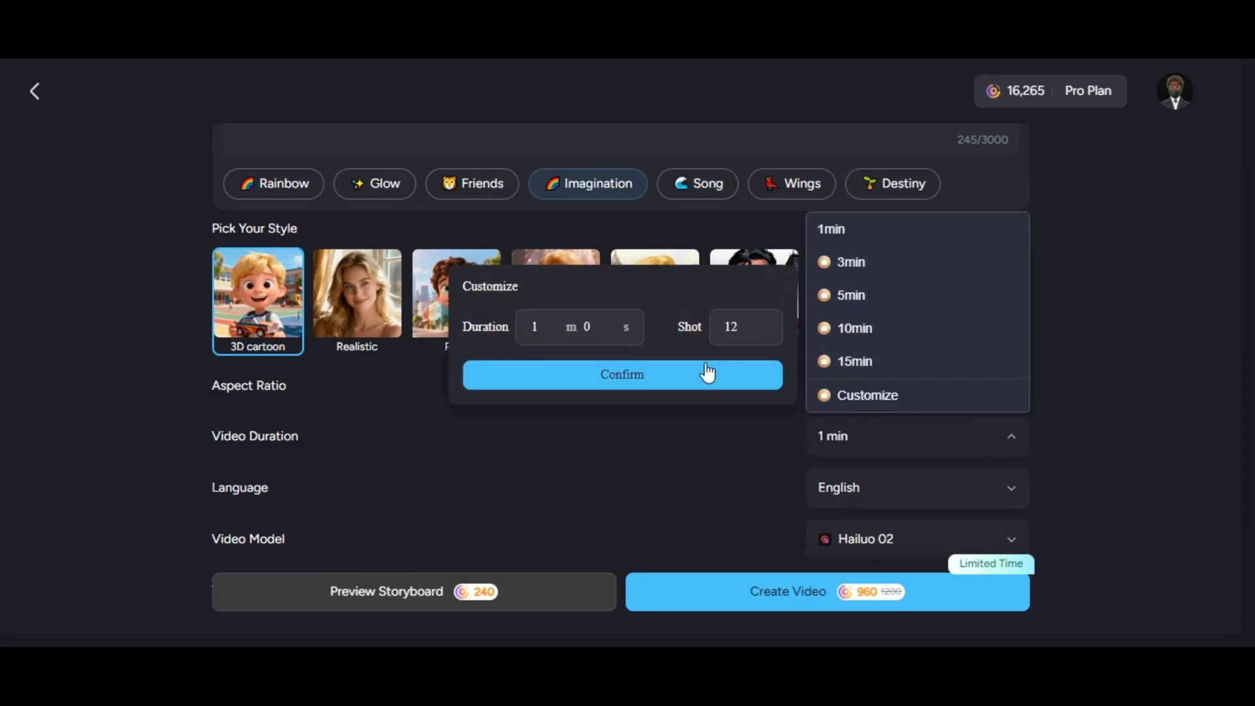
pyautogui.click(969, 490)
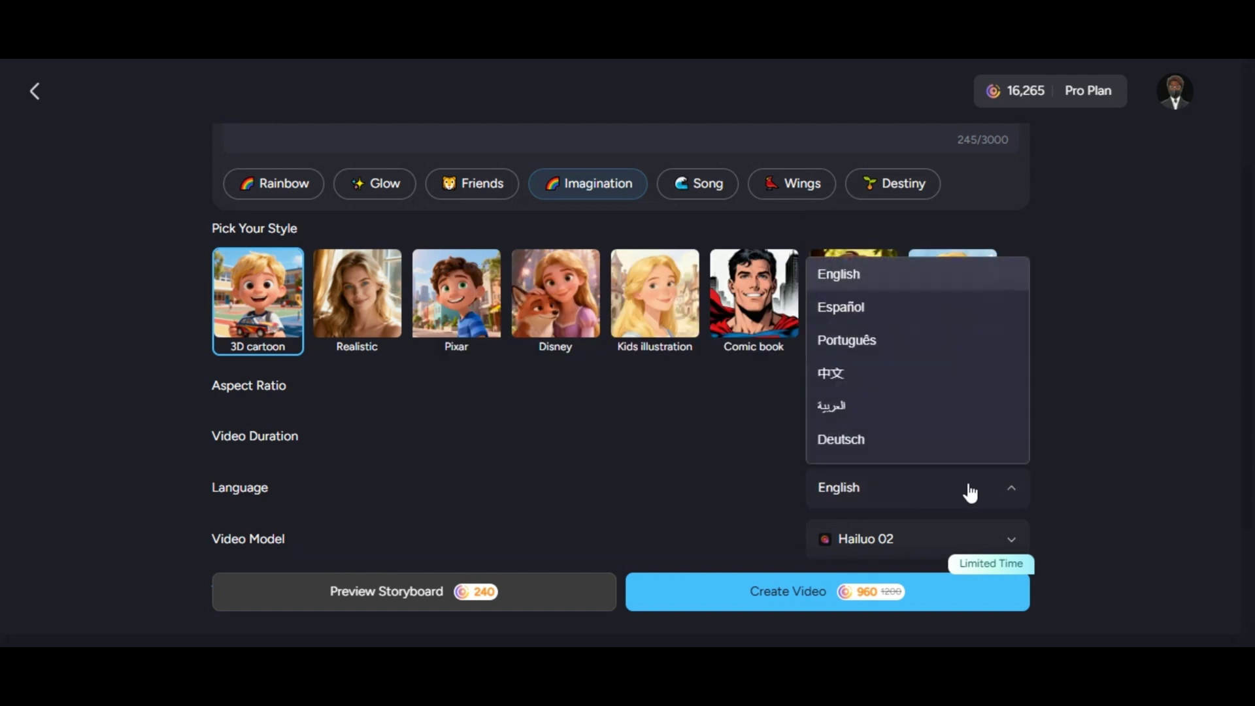
pyautogui.scroll(-3, 873, 378)
pyautogui.click(966, 488)
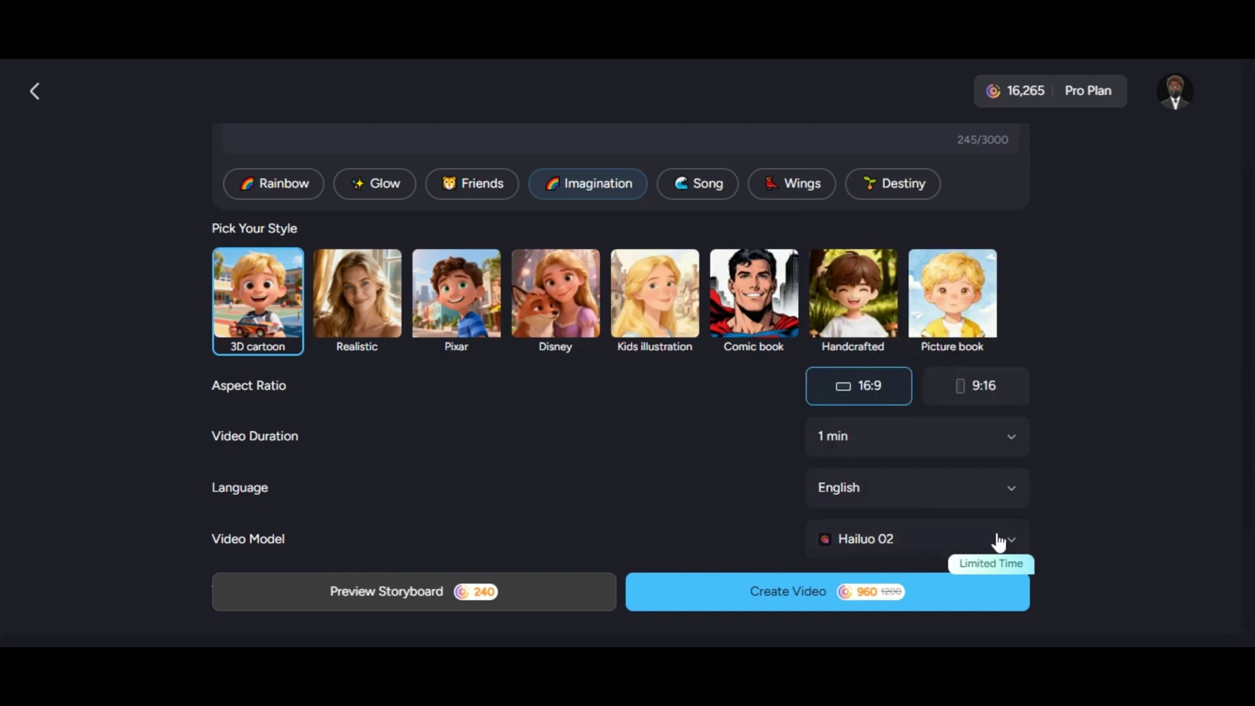
# Look through the available video models and choose MagicLight 1.0.
pyautogui.click(1009, 543)
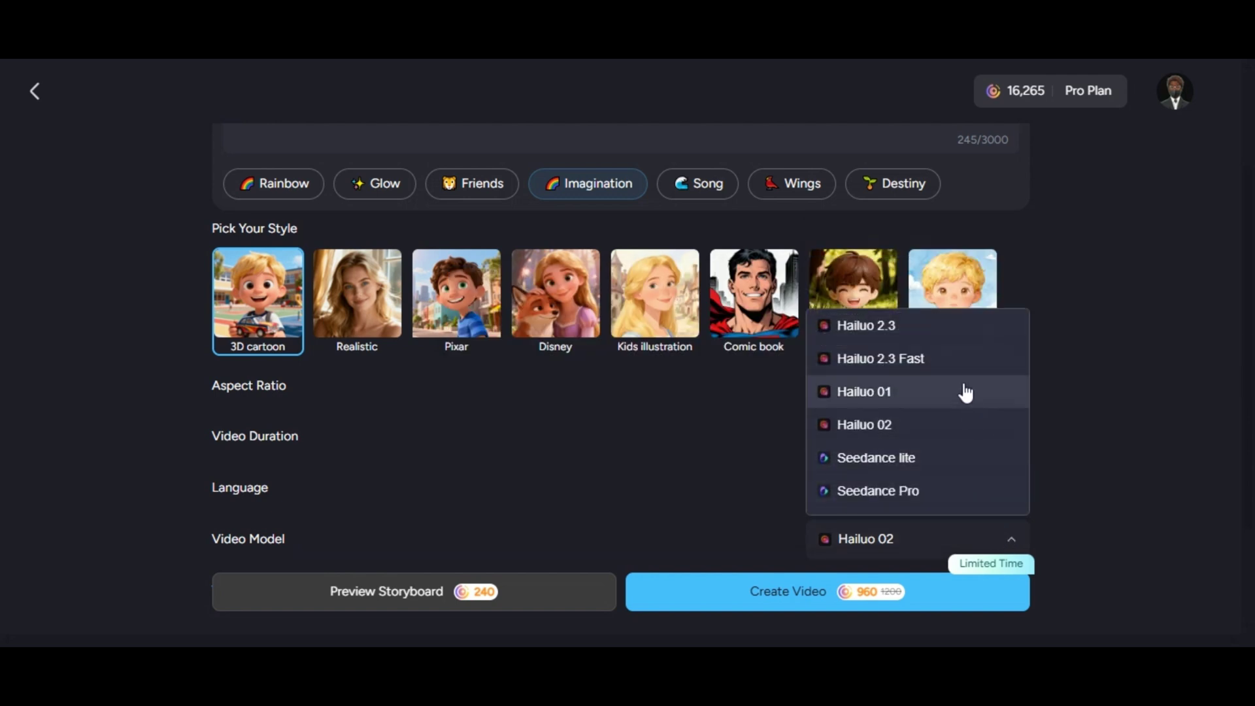
pyautogui.scroll(-3, 936, 458)
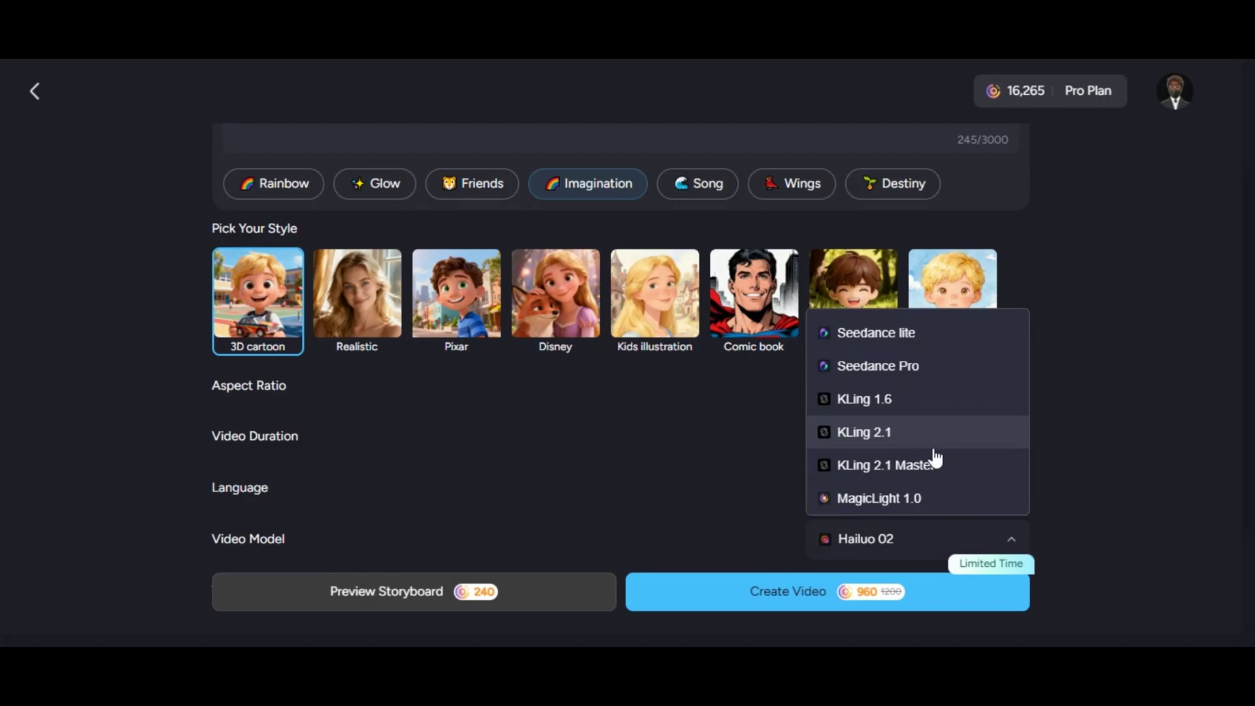
pyautogui.scroll(3, 936, 457)
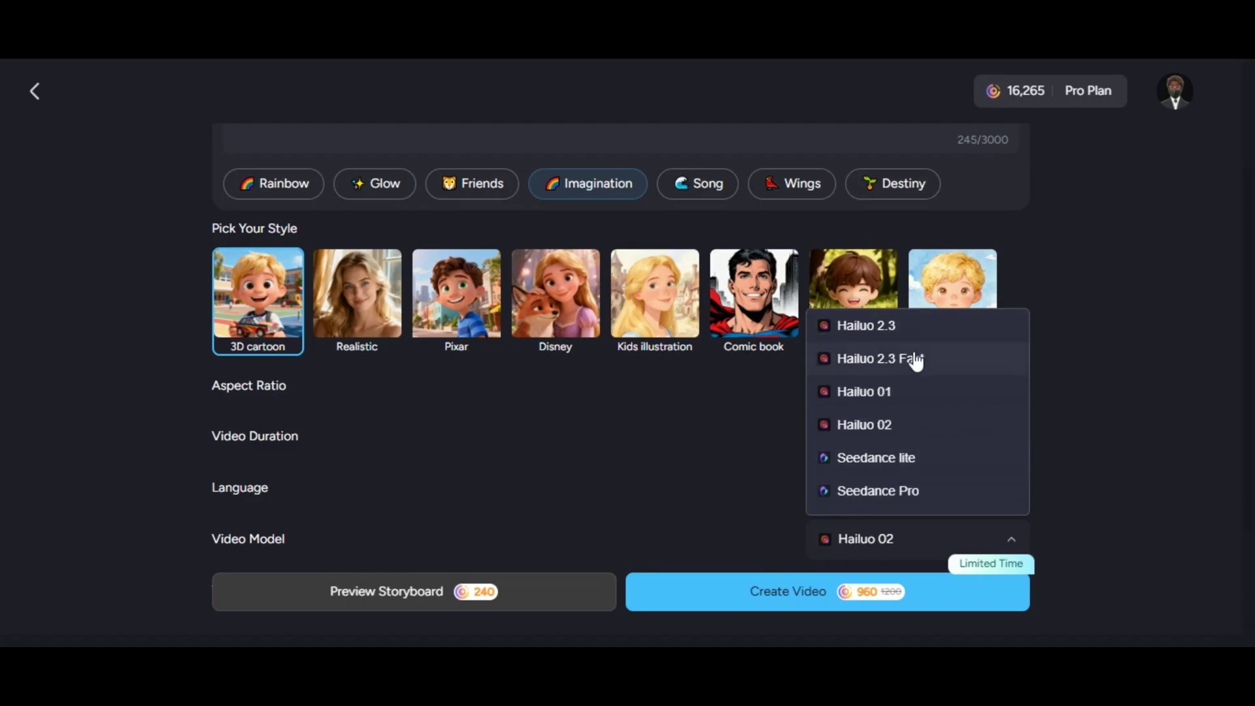
pyautogui.scroll(-3, 934, 438)
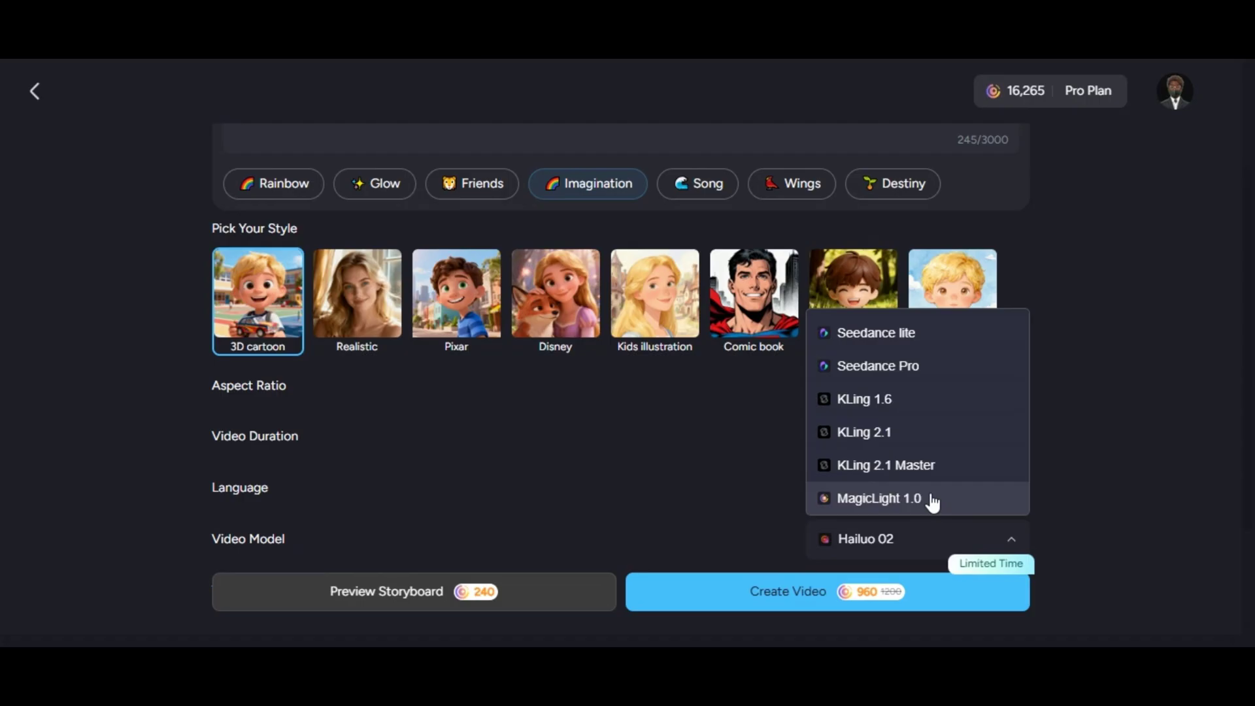
pyautogui.click(931, 499)
# Set the voiceover to William and the background music to None.
pyautogui.scroll(-2, 895, 553)
pyautogui.click(966, 451)
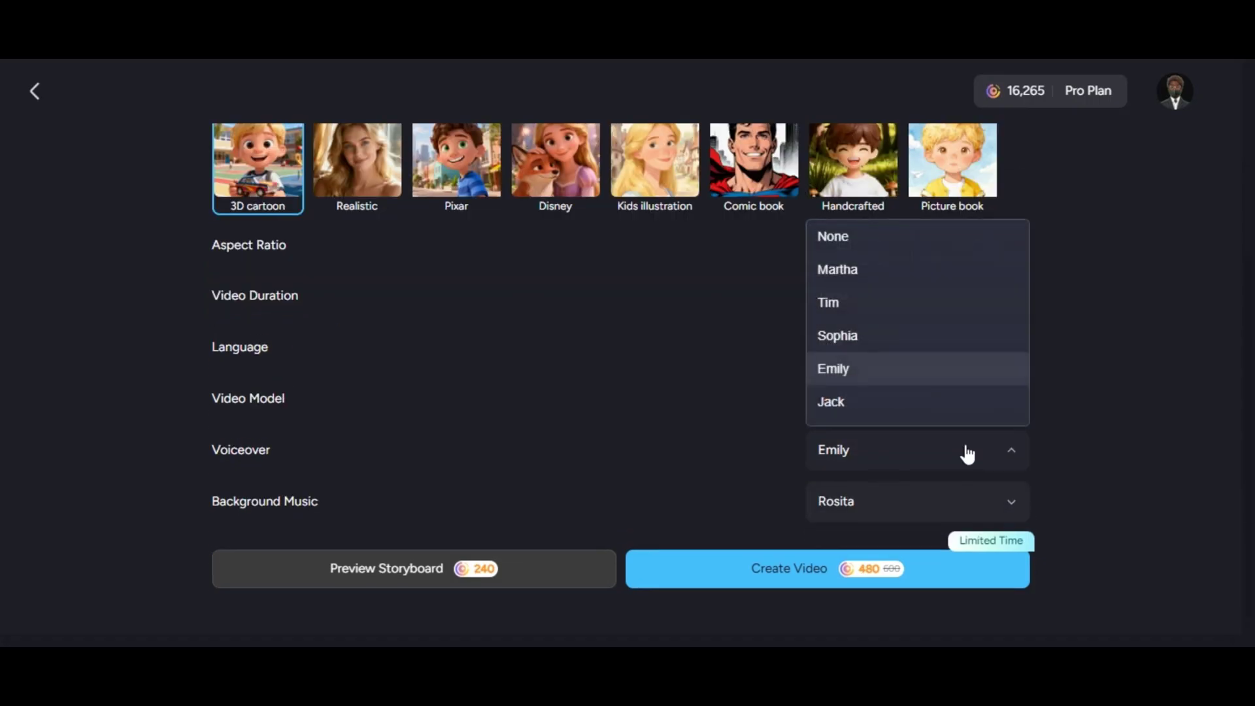
pyautogui.click(1010, 504)
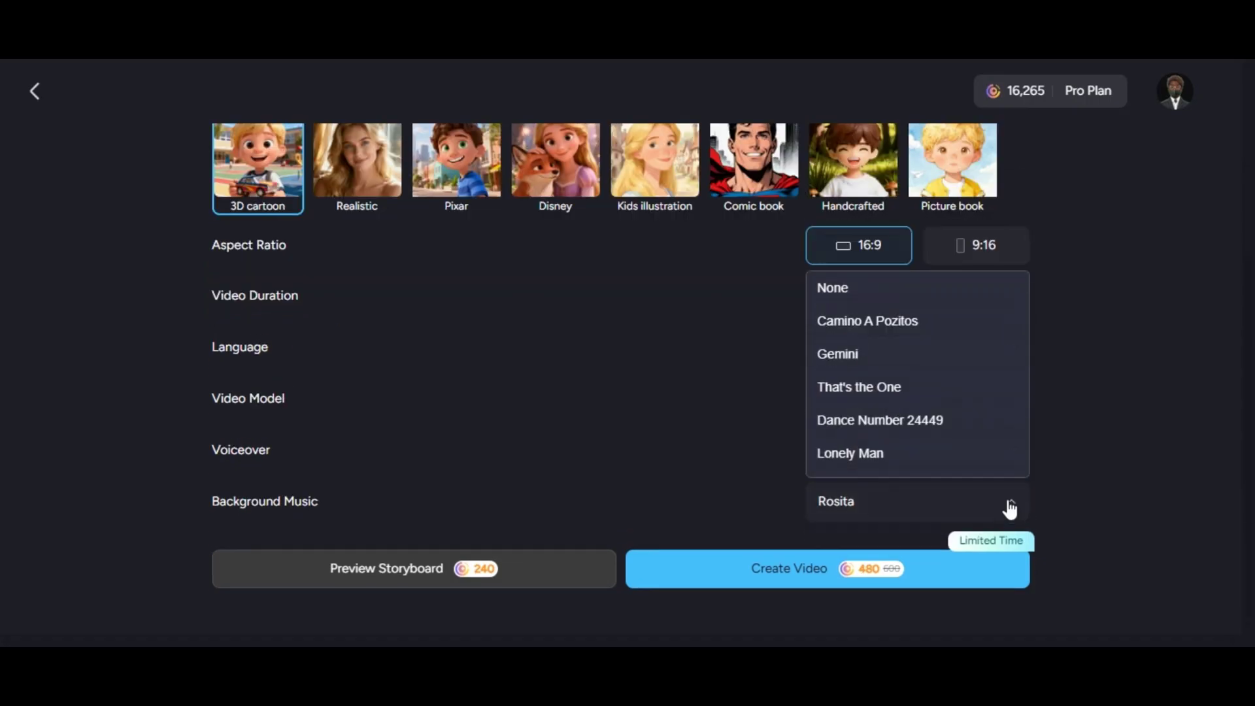
pyautogui.scroll(-2, 867, 370)
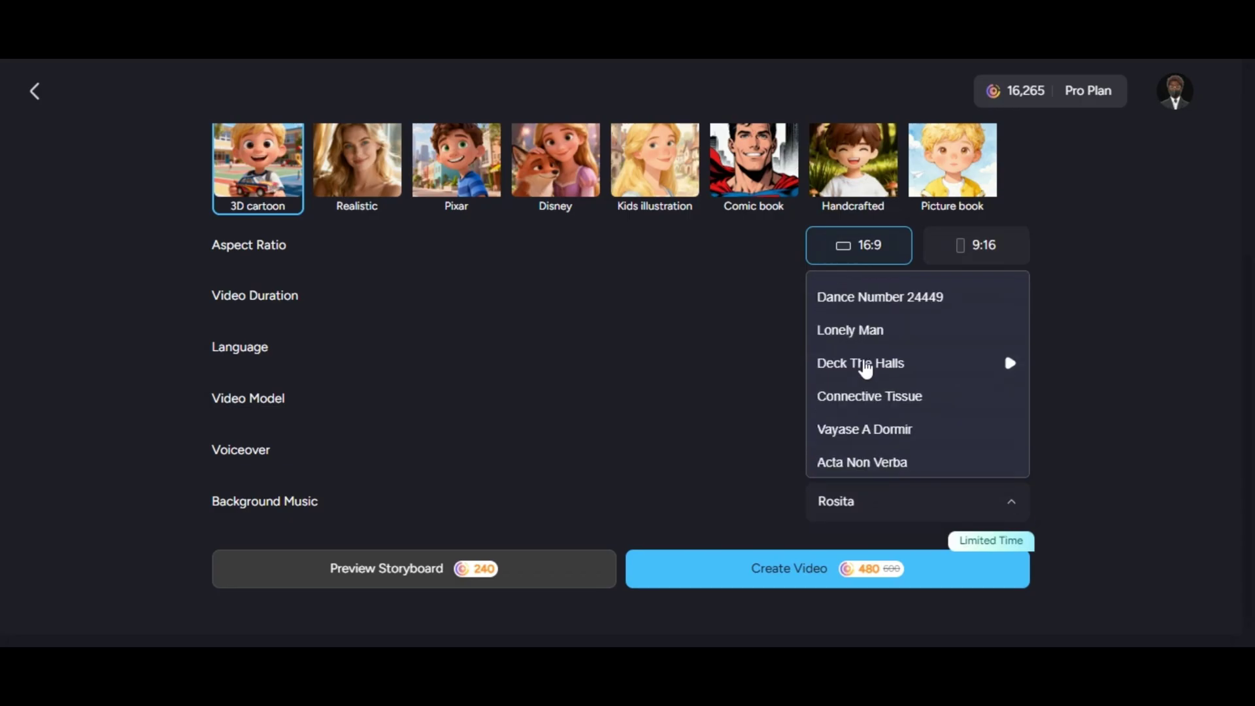
pyautogui.scroll(-3, 867, 367)
pyautogui.scroll(10, 844, 340)
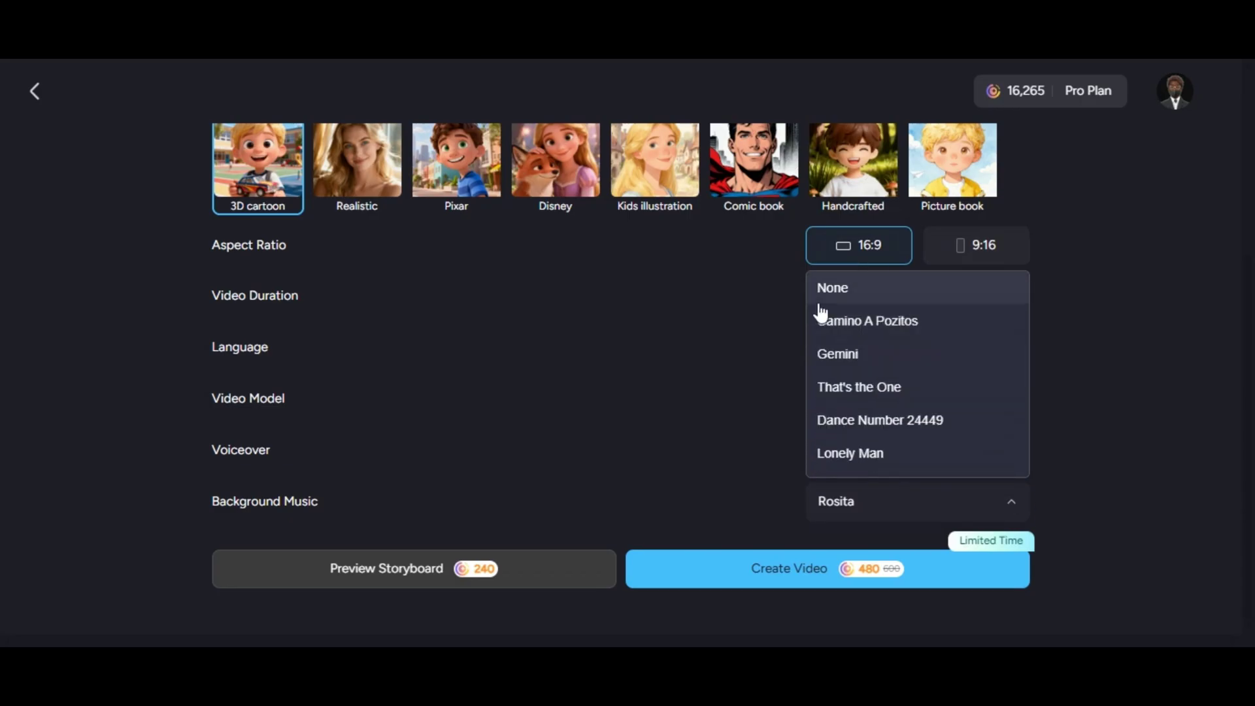
pyautogui.click(856, 289)
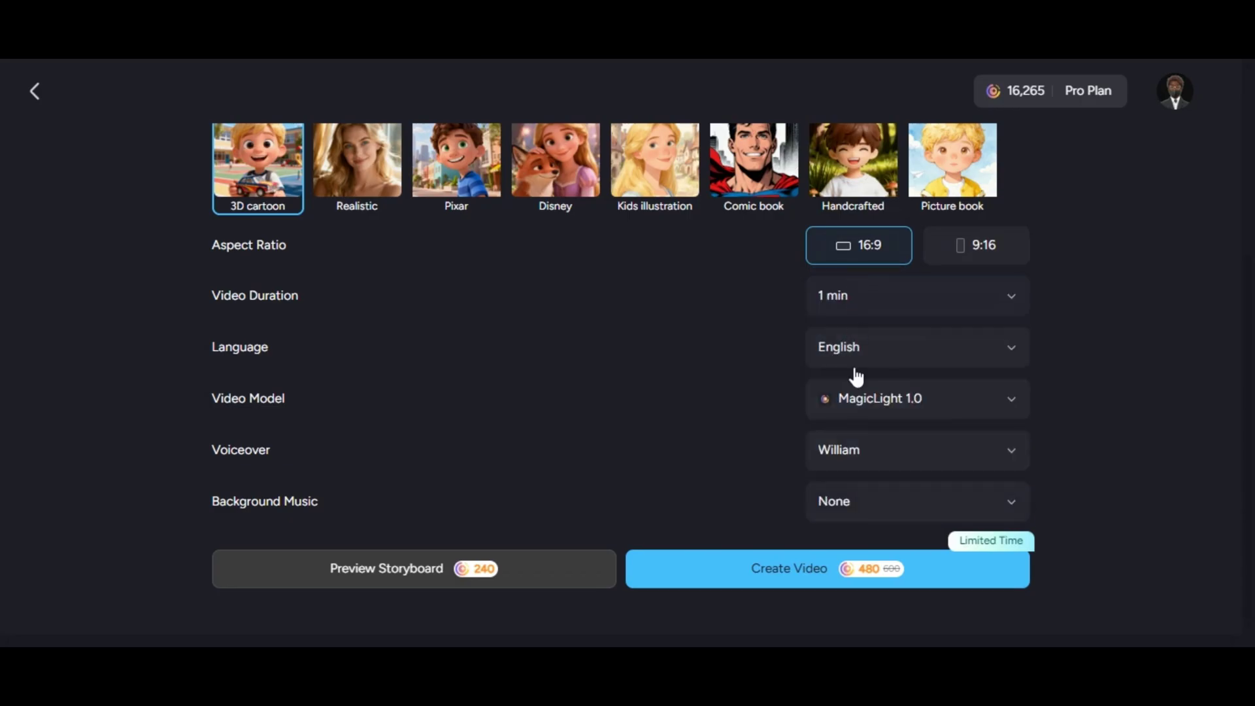
# Create the wish factory kids story video and play the finished result.
pyautogui.click(747, 580)
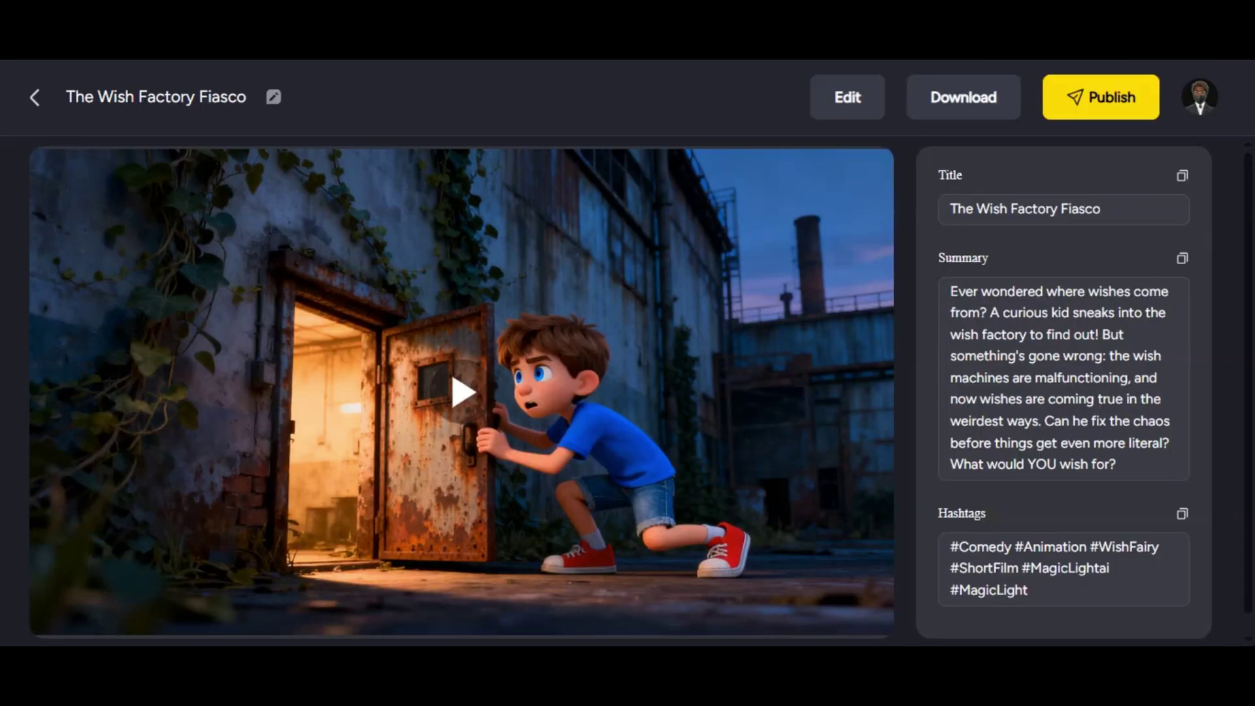
pyautogui.click(463, 396)
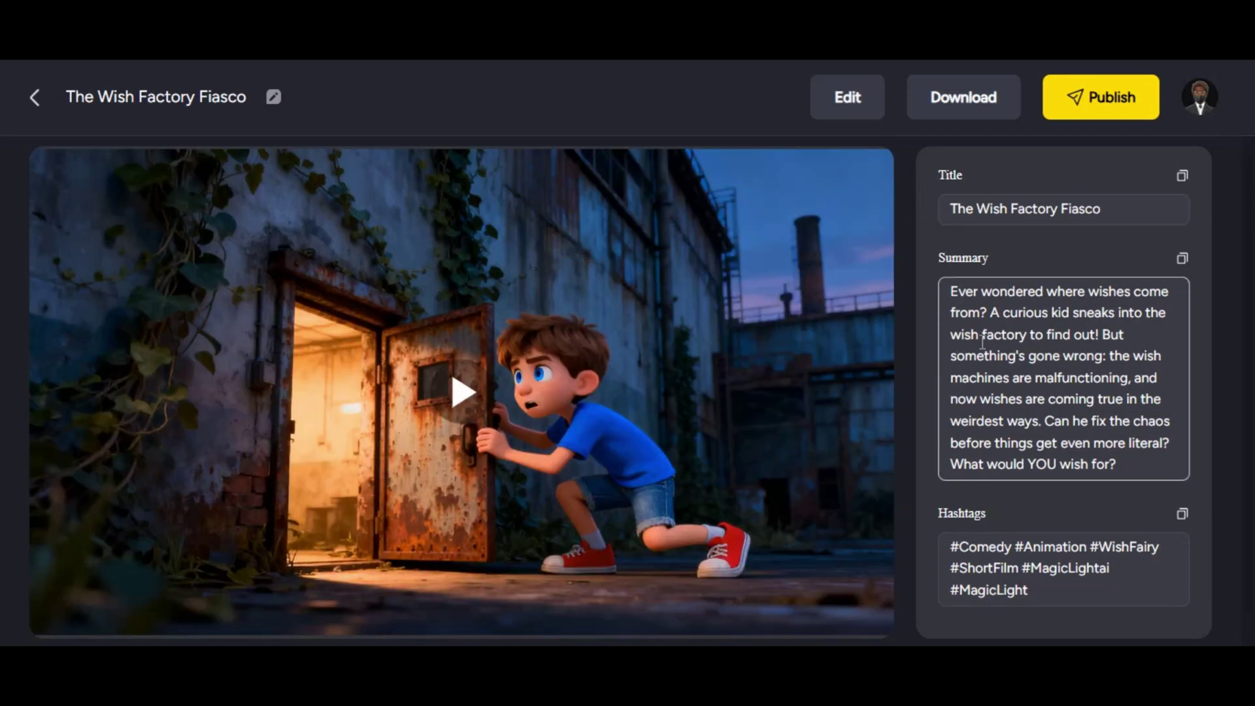
# Review the summary and hashtags of "The Wish Factory Fiasco" and download the video.
pyautogui.scroll(-1, 983, 341)
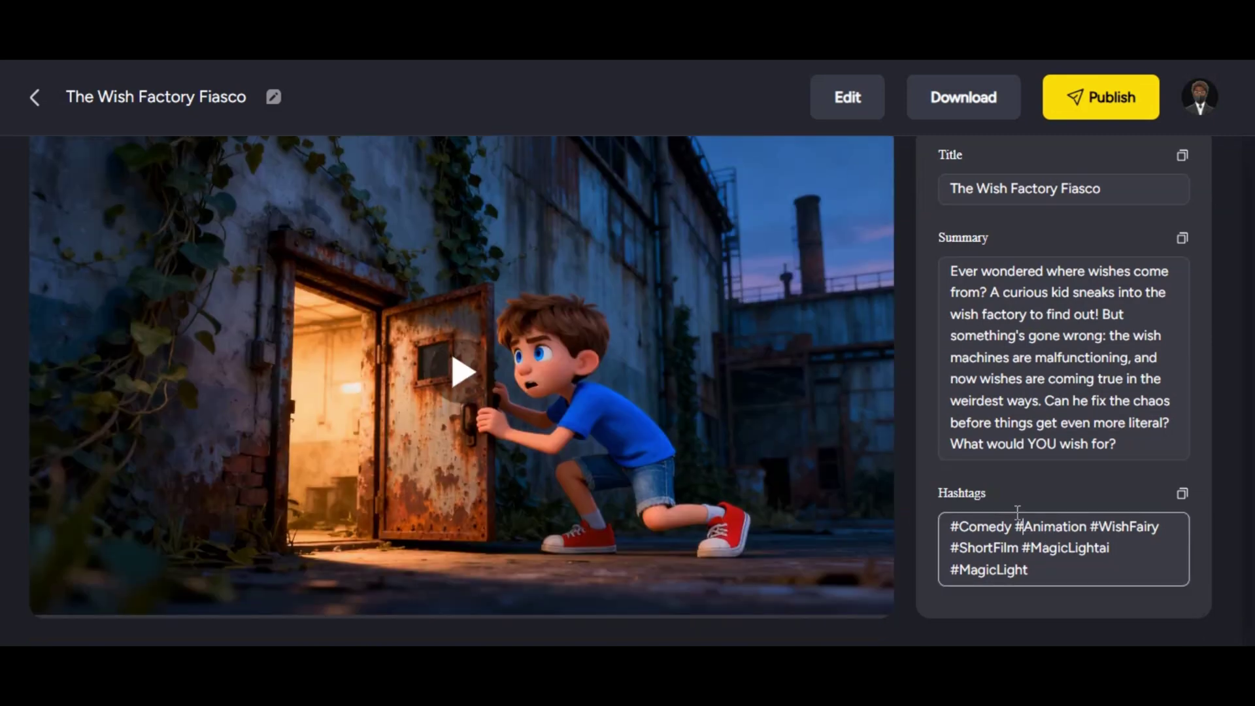
pyautogui.scroll(1, 1021, 451)
pyautogui.click(1023, 548)
pyautogui.scroll(-1, 1042, 536)
pyautogui.scroll(1, 1021, 439)
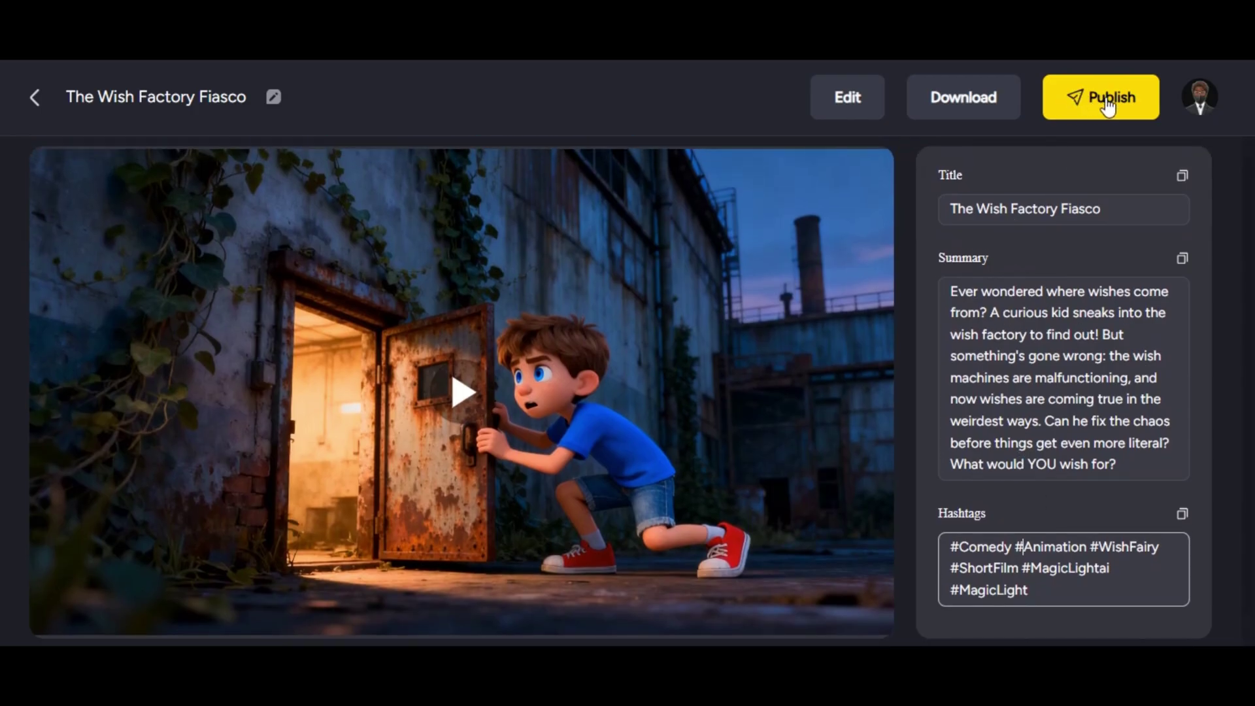
pyautogui.click(958, 102)
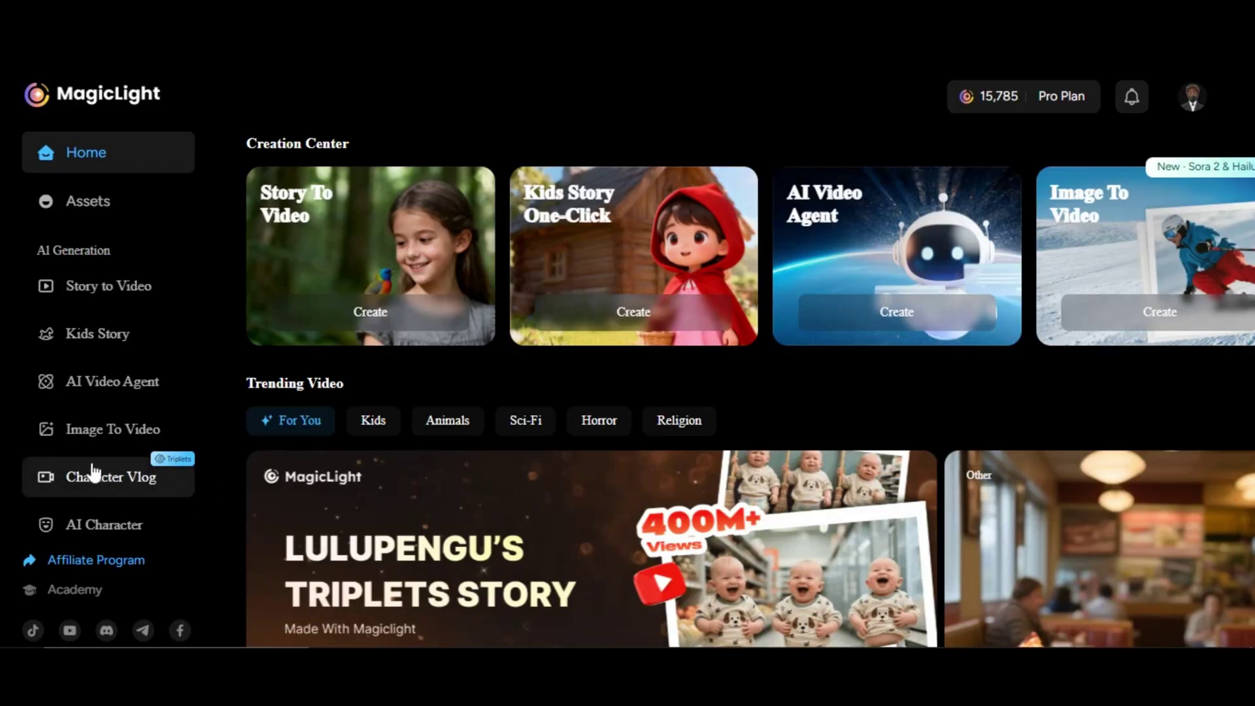
# Start a Character Vlog with the pasted ice cream shop toddlers topic and the triplets in brown dog shirts as the star.
pyautogui.click(92, 480)
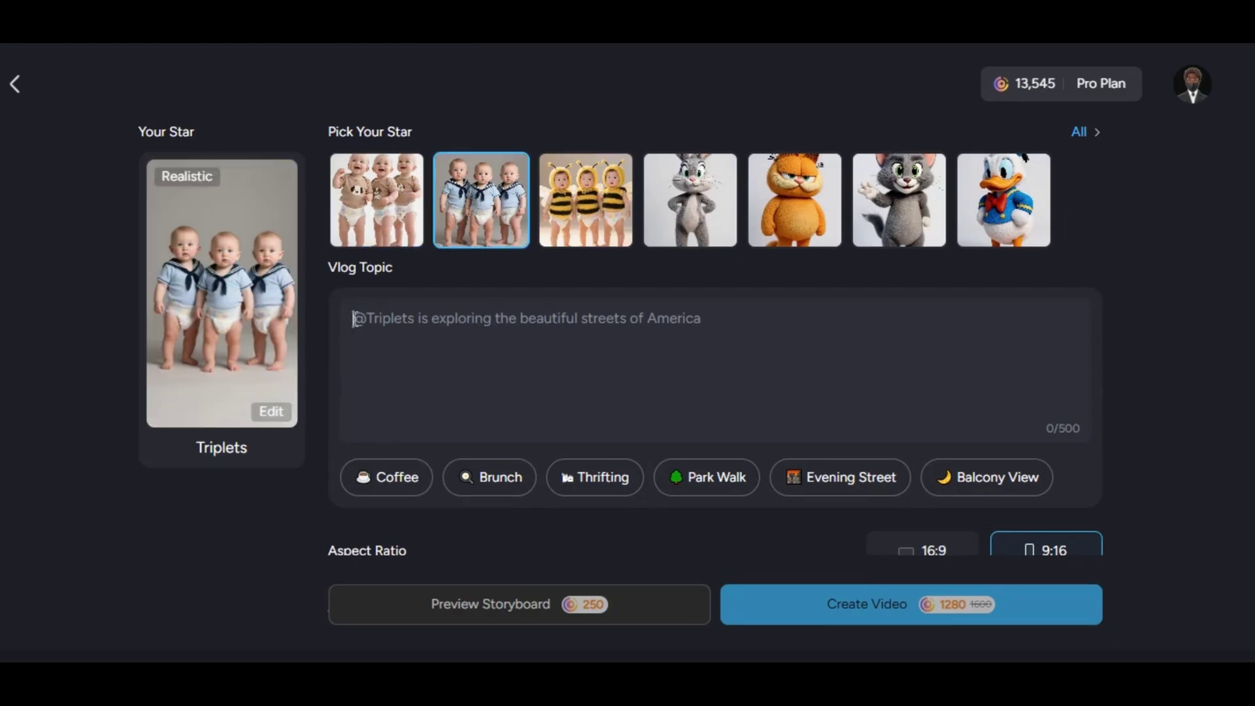
pyautogui.rightClick(353, 319)
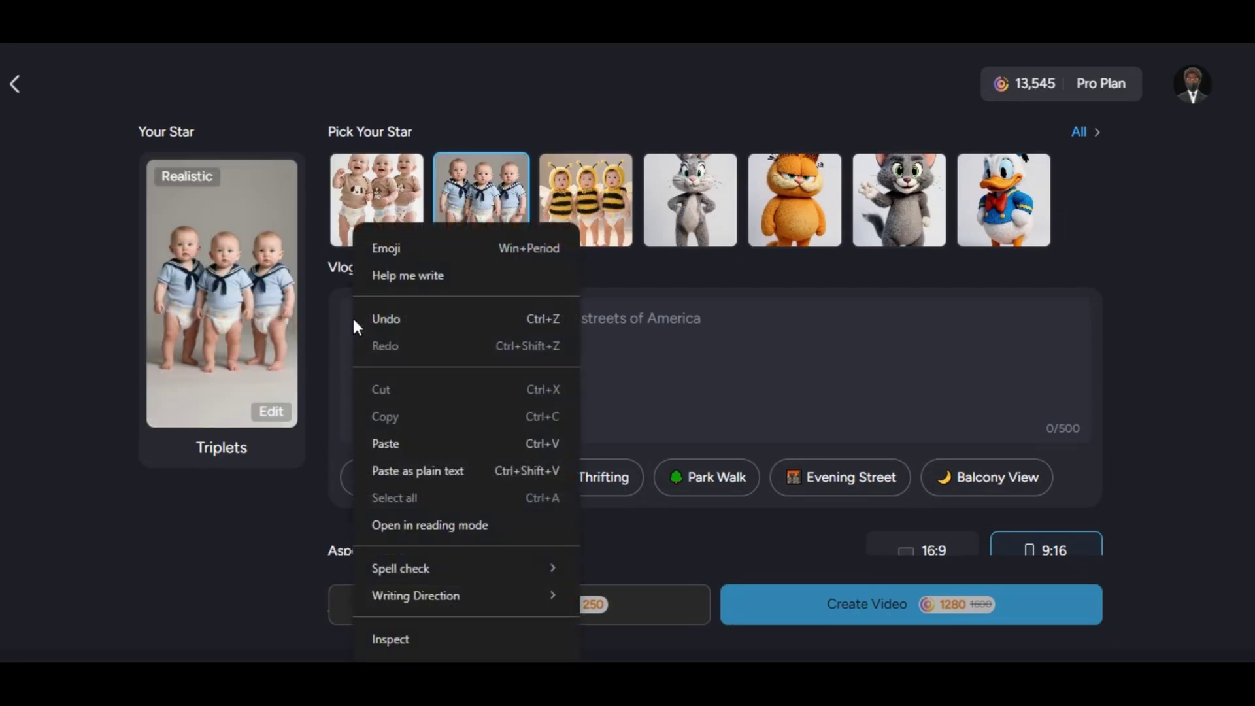
pyautogui.click(397, 441)
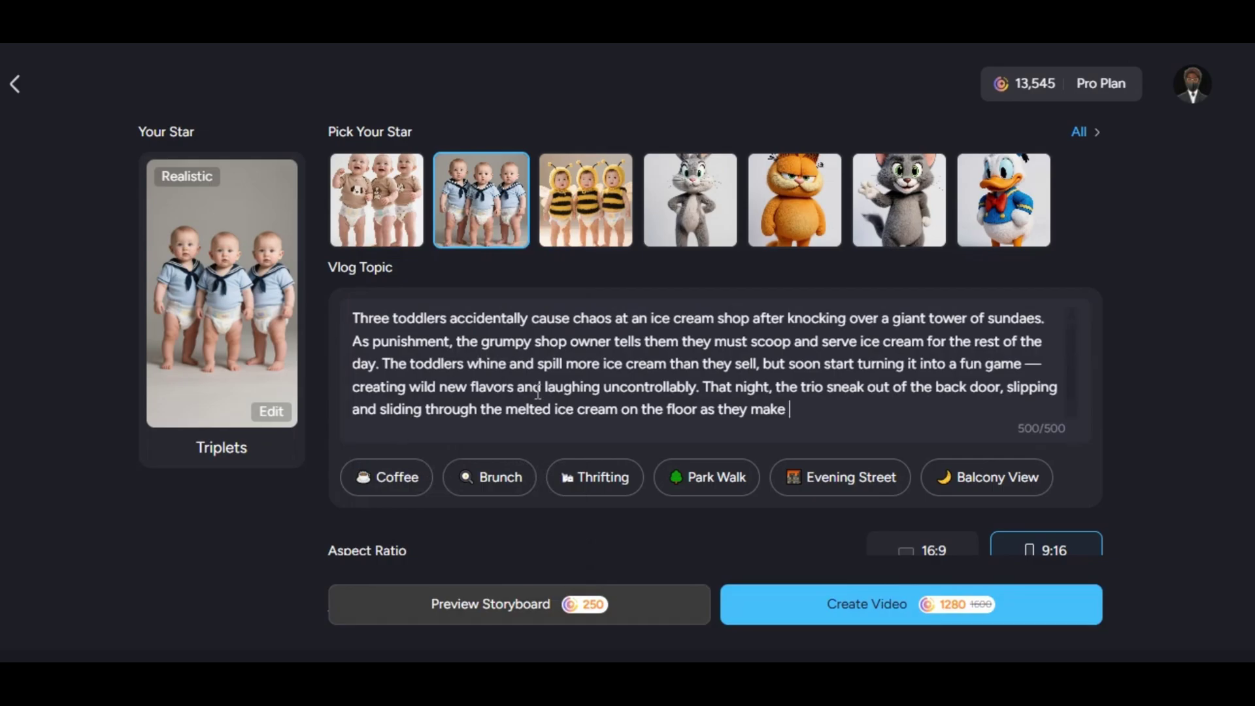
pyautogui.click(386, 199)
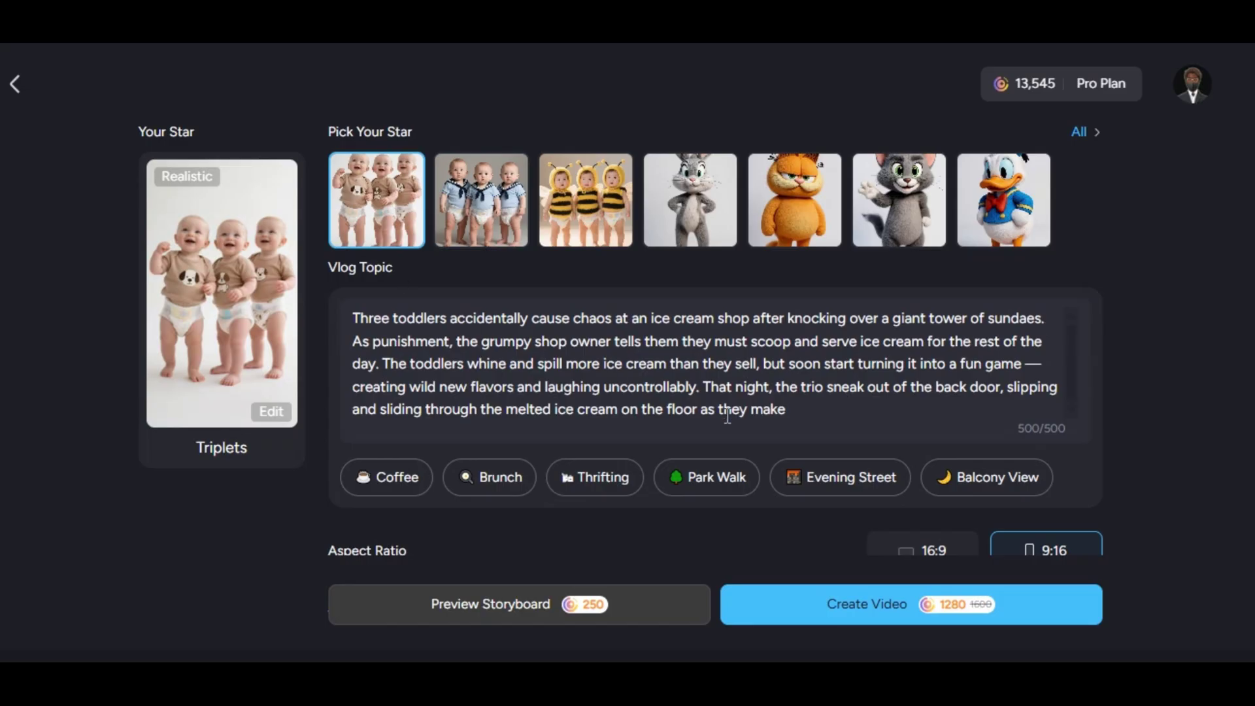
# Choose a video model for the park walk vlog, check the background music options, and create the video.
pyautogui.scroll(-3, 893, 463)
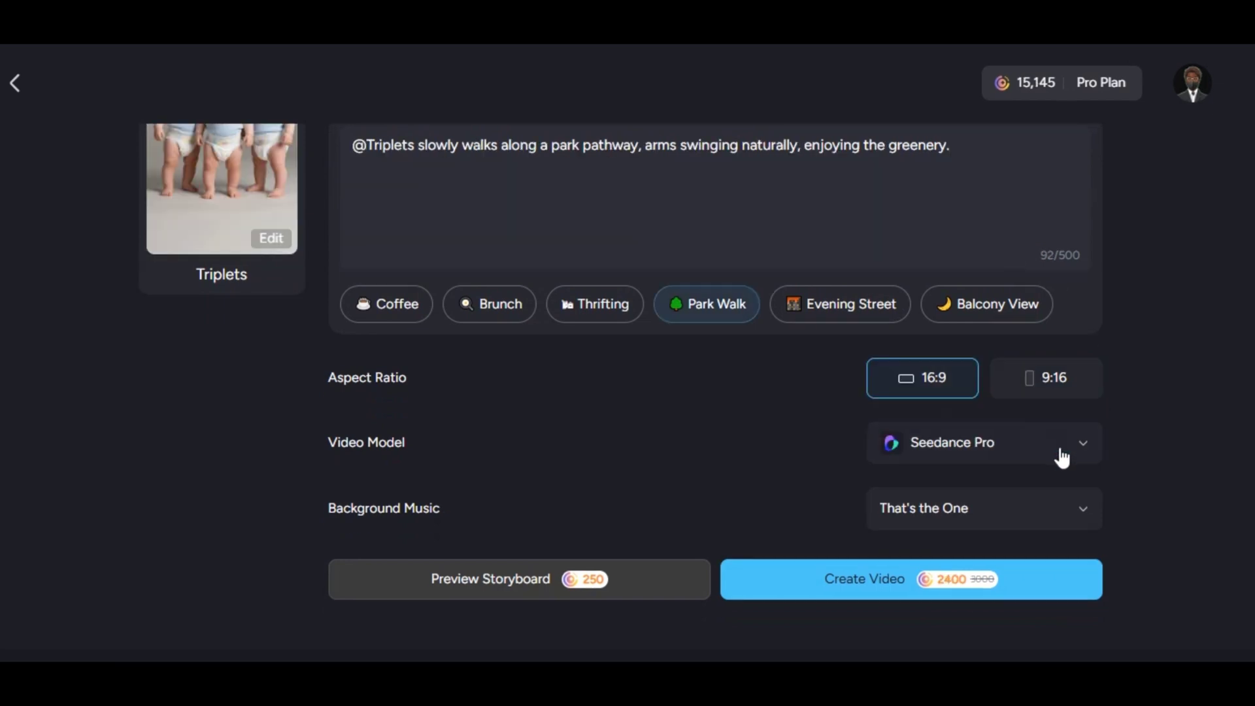
pyautogui.click(1089, 454)
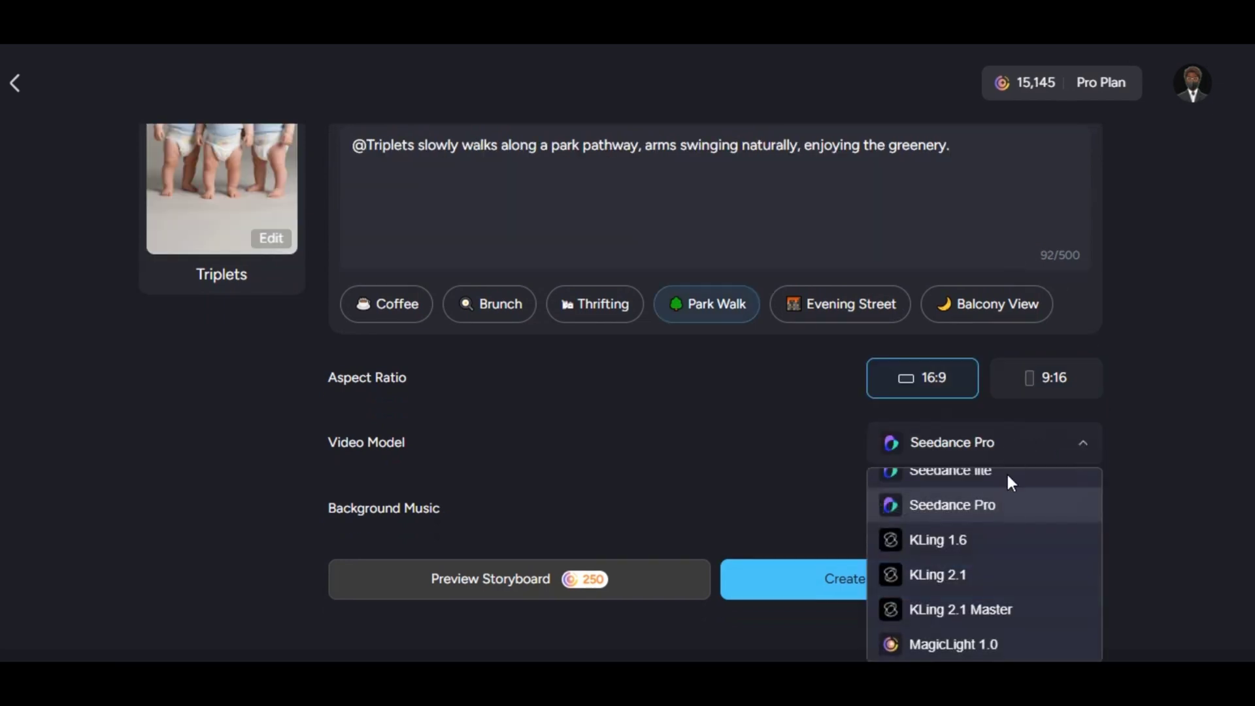
pyautogui.scroll(3, 1012, 513)
pyautogui.click(972, 520)
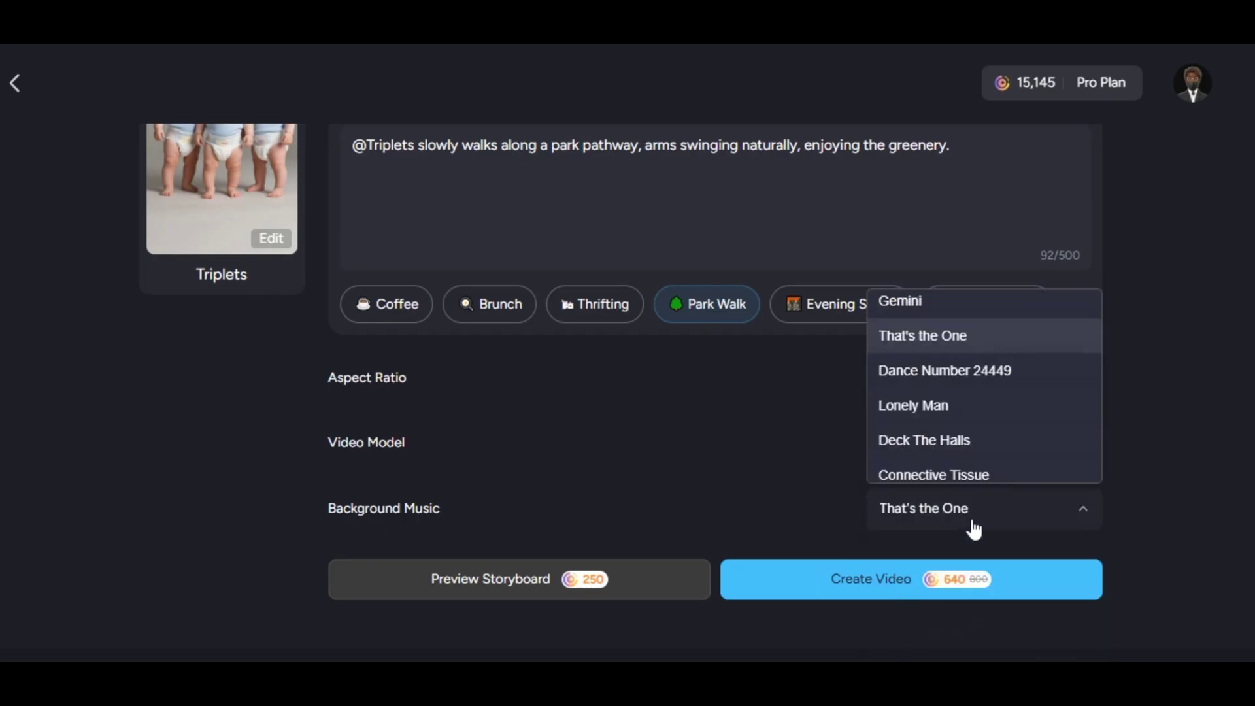
pyautogui.click(781, 581)
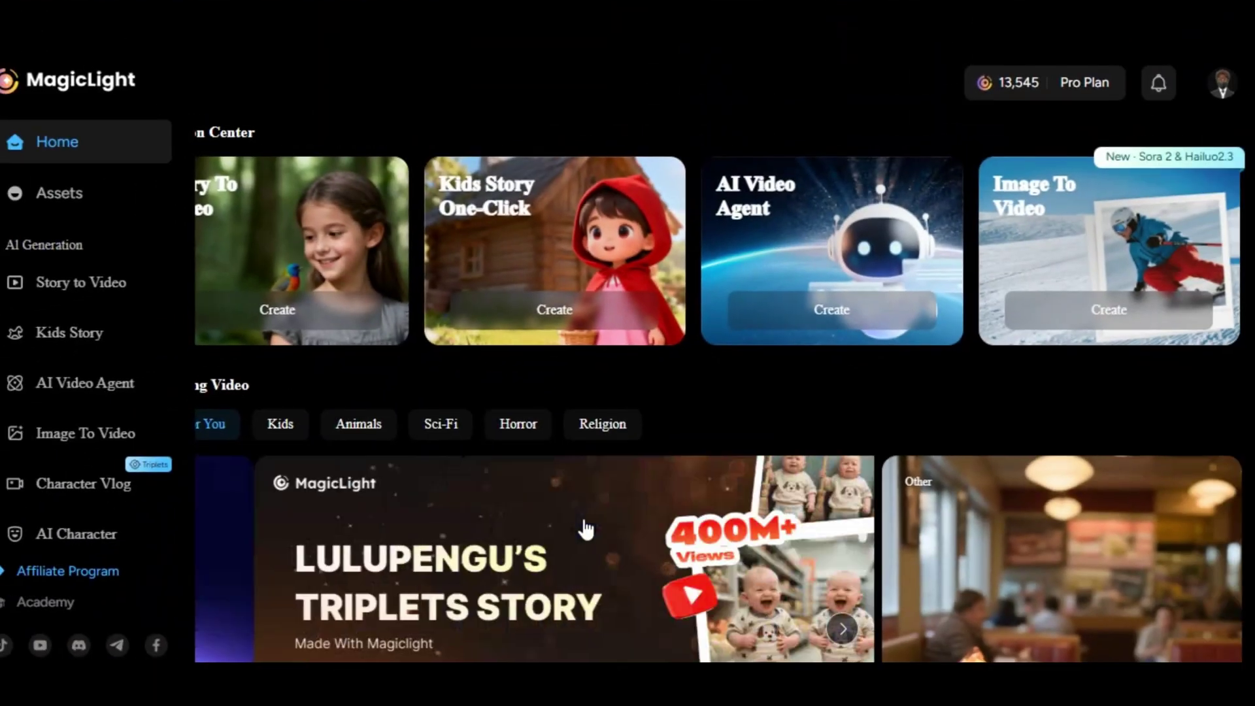
# Open the trending "Bella Vlog" video, read its script and run that script as a new vlog.
pyautogui.scroll(-5, 583, 528)
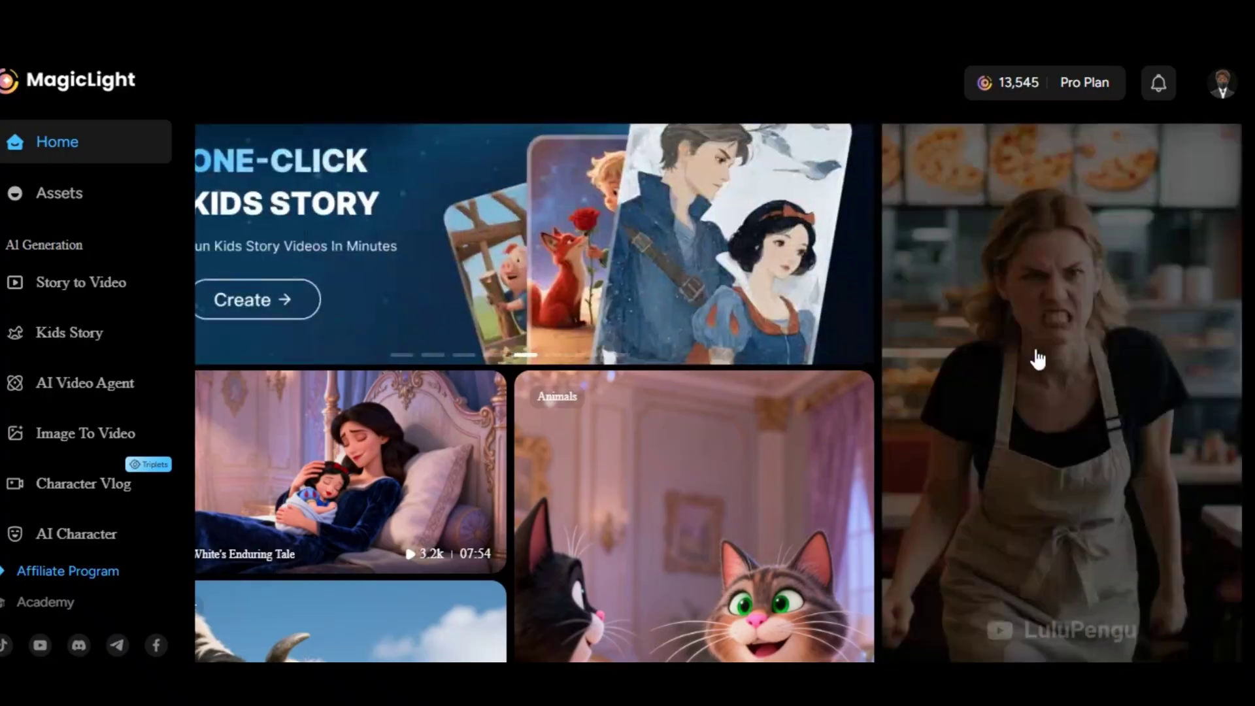
pyautogui.scroll(-3, 1037, 359)
pyautogui.click(1082, 474)
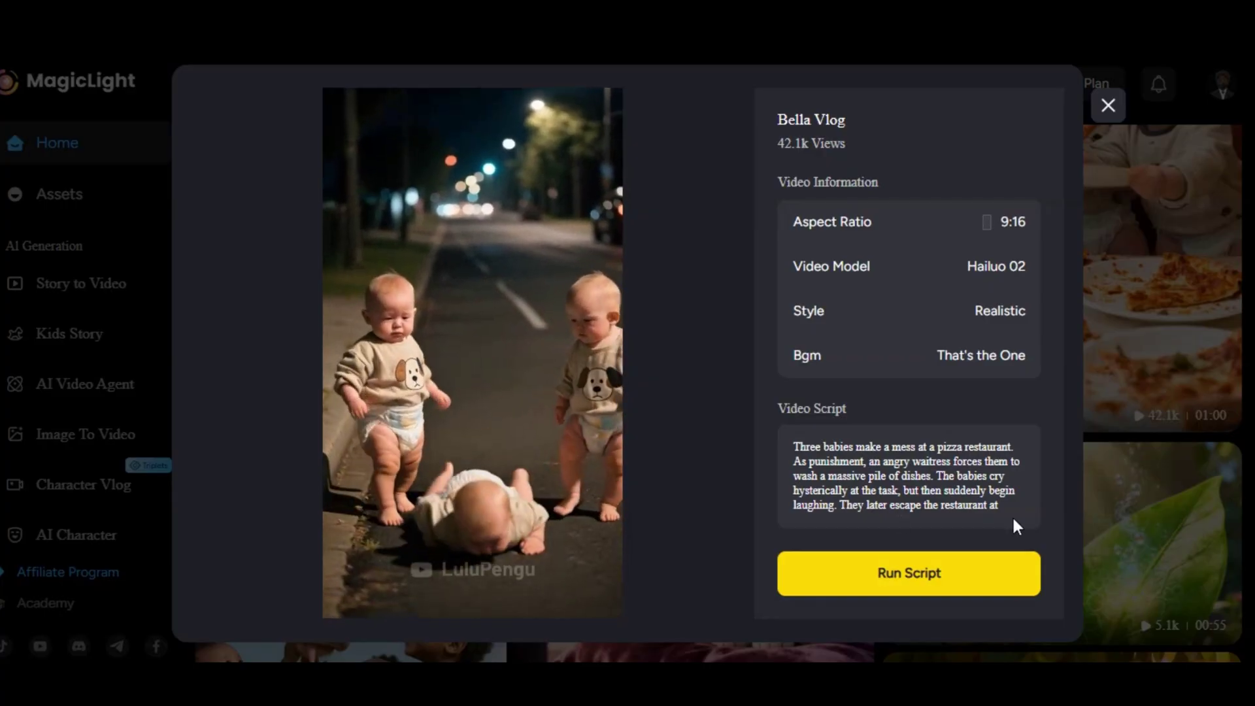
pyautogui.scroll(-3, 1012, 515)
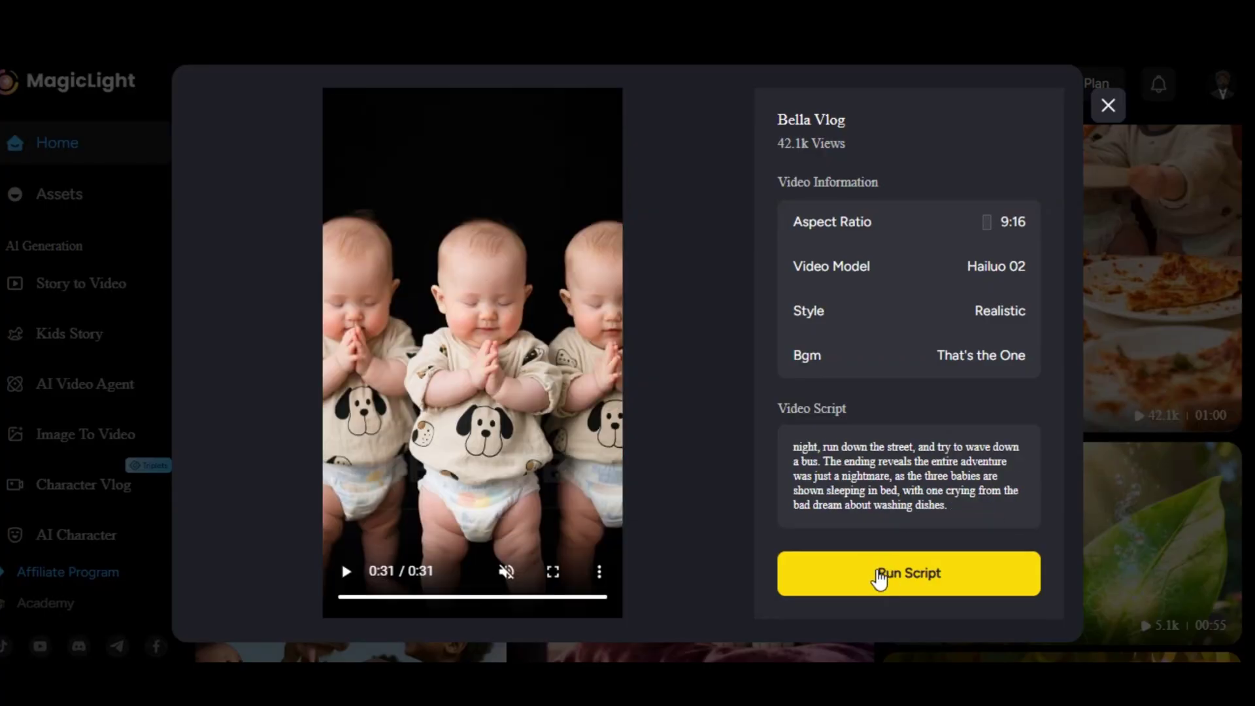
pyautogui.click(881, 577)
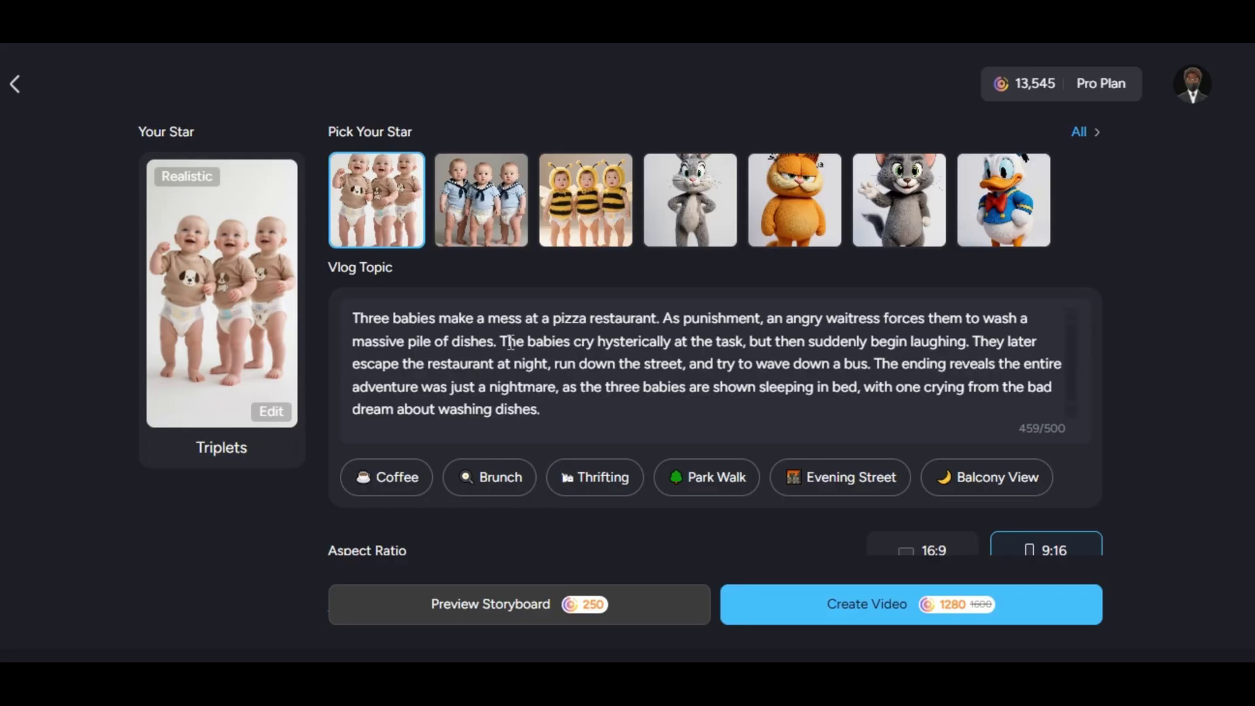
# Replace the vlog topic with the "Three toddlers accidentally cause chaos at an ice cream shop" story and create the 9:16 Hailuo 02 video.
pyautogui.hotkey('ctrl', 'a')
pyautogui.write('Three toddlers accidentally cause chaos at an ice cream shop after knocking over a giant tower of sundaes. As punishment, the grumpy shop owner tells them they must scoop and serve ice cream for the rest of the day. The toddlers whine and spill more ice cream than they sell, but soon start turning it into a fun game — creating wild new flavors and laughing uncontrollably. That night, the trio sneak out of the back door, slipping and sliding through the melted ice cream on the floor as they make')
pyautogui.scroll(-3, 891, 464)
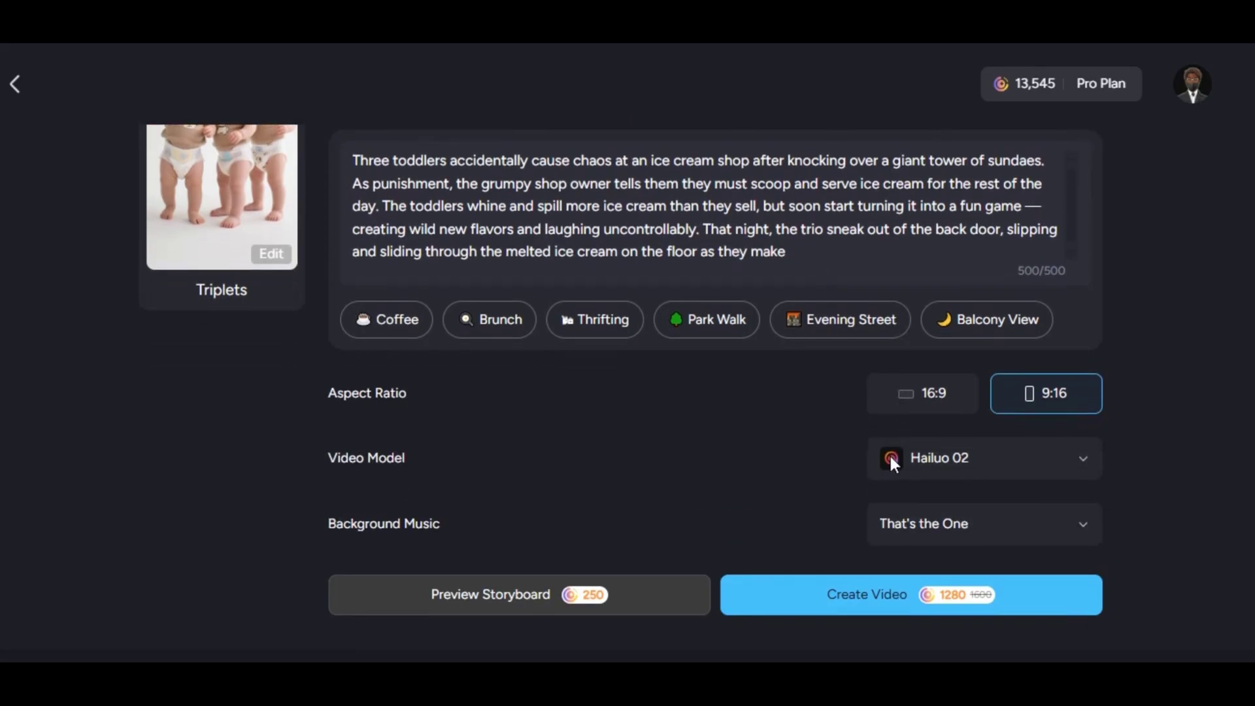
pyautogui.click(1015, 603)
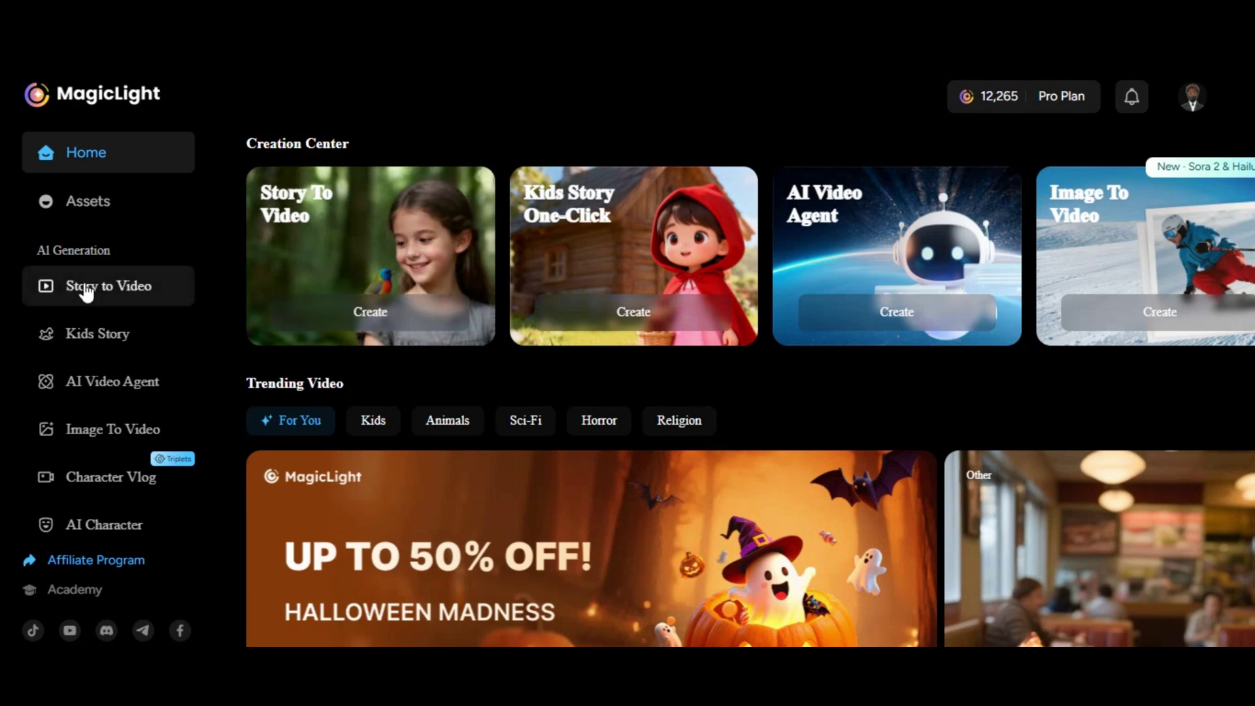
# Open Story to Video and check the Basic Script option.
pyautogui.click(131, 292)
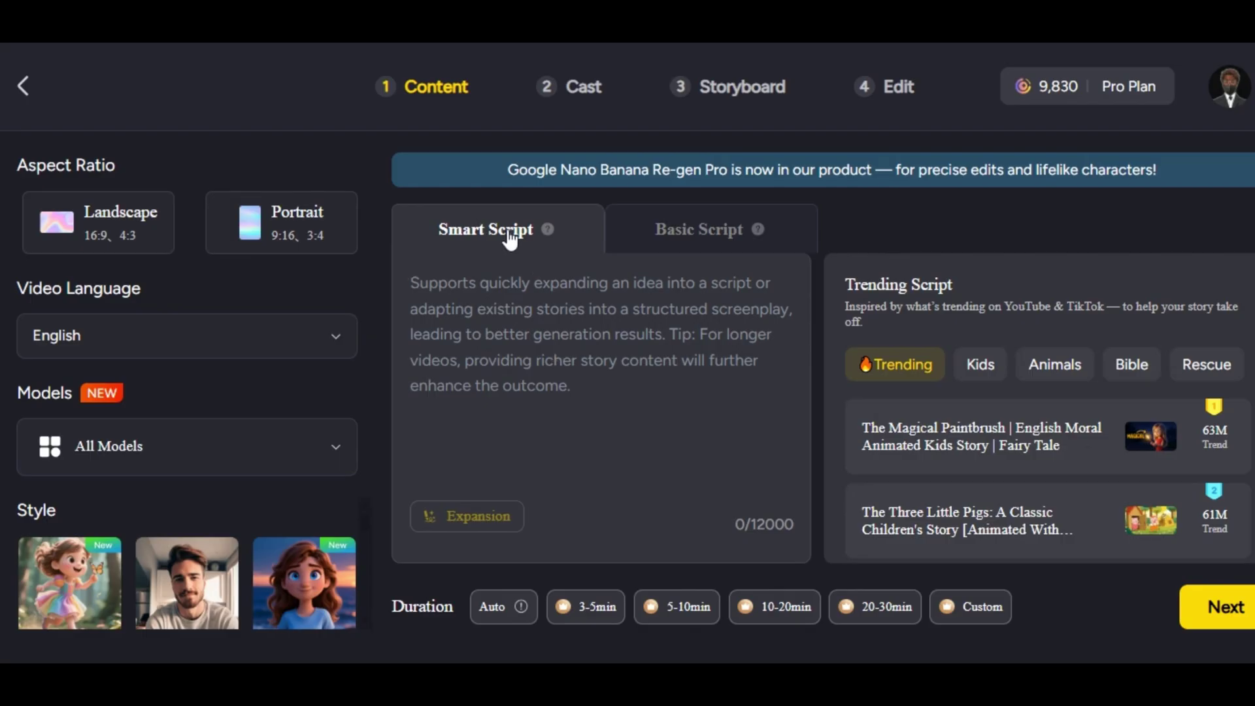
pyautogui.click(703, 239)
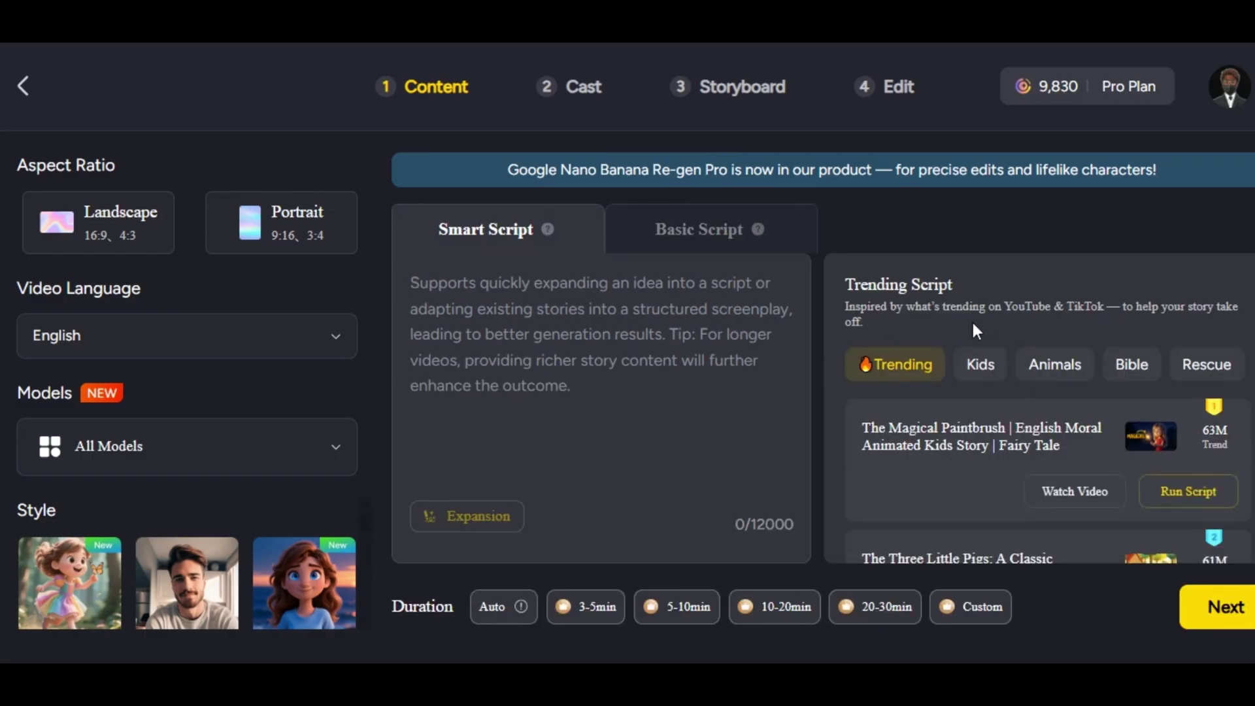
# Paste the story about Amara rescuing a magical duck into the Smart Script and set the duration to 3-5min.
pyautogui.scroll(-3, 1035, 467)
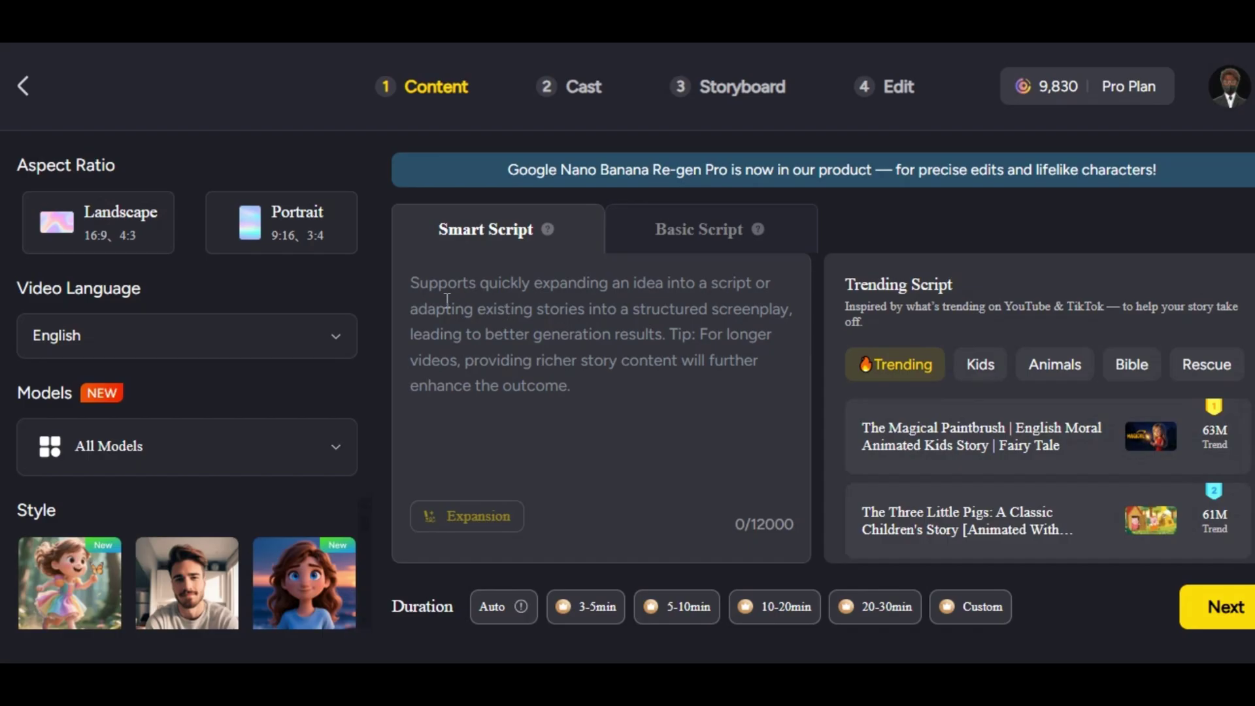
pyautogui.rightClick(448, 300)
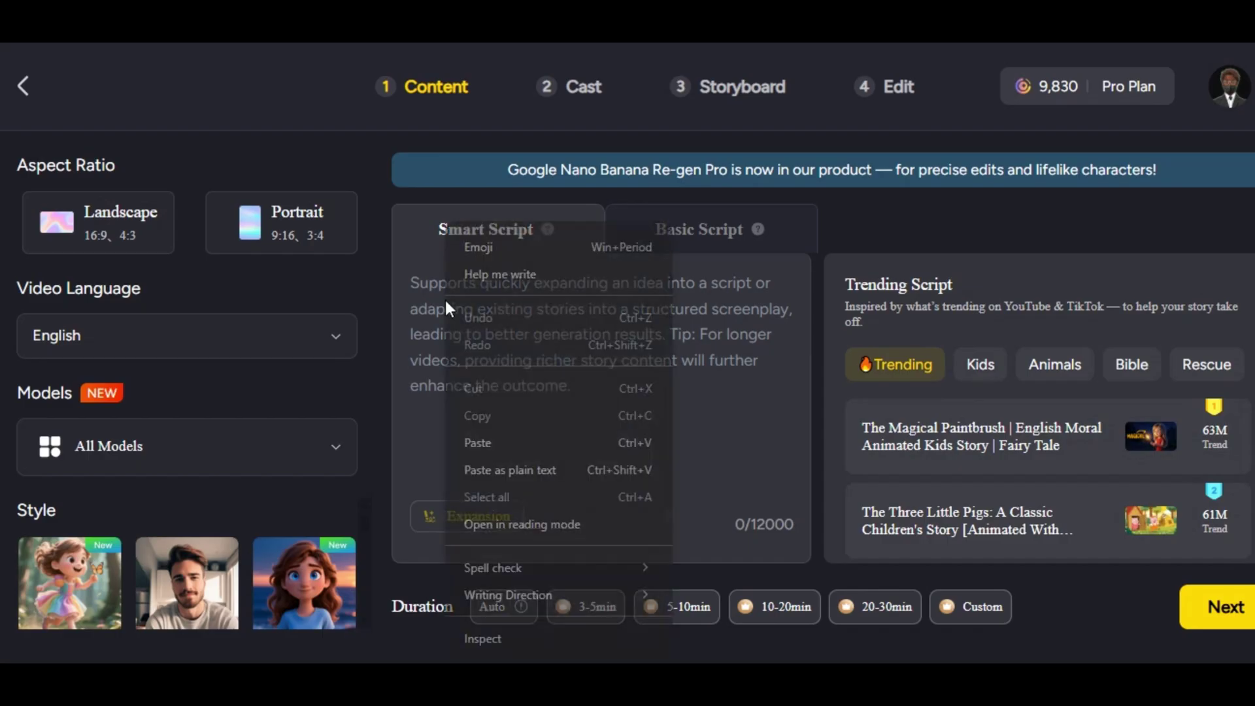
pyautogui.click(505, 450)
pyautogui.click(569, 607)
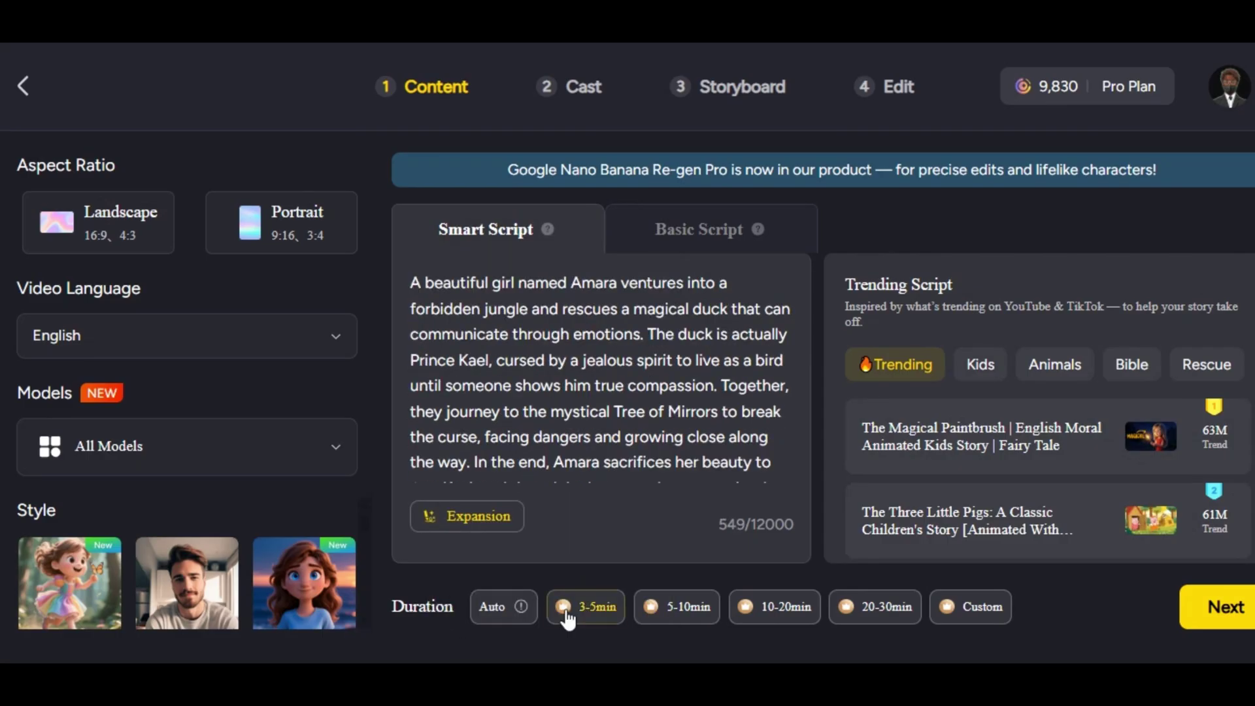
pyautogui.click(873, 611)
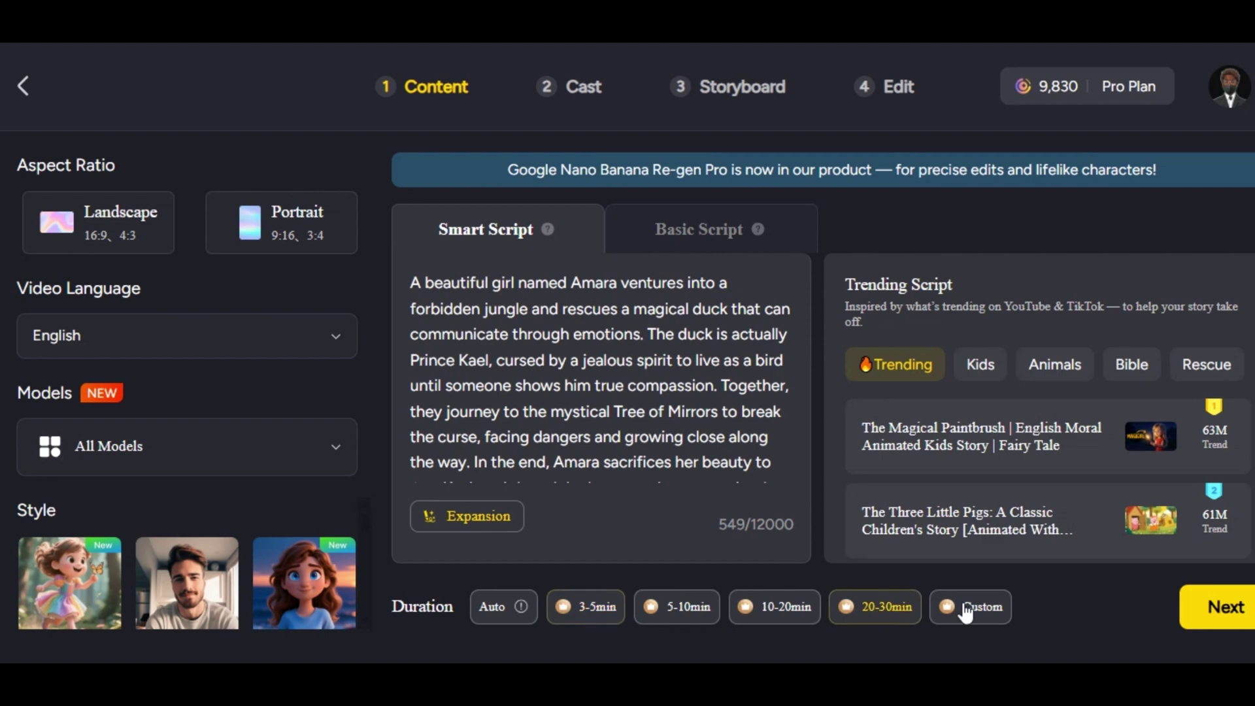
pyautogui.click(966, 612)
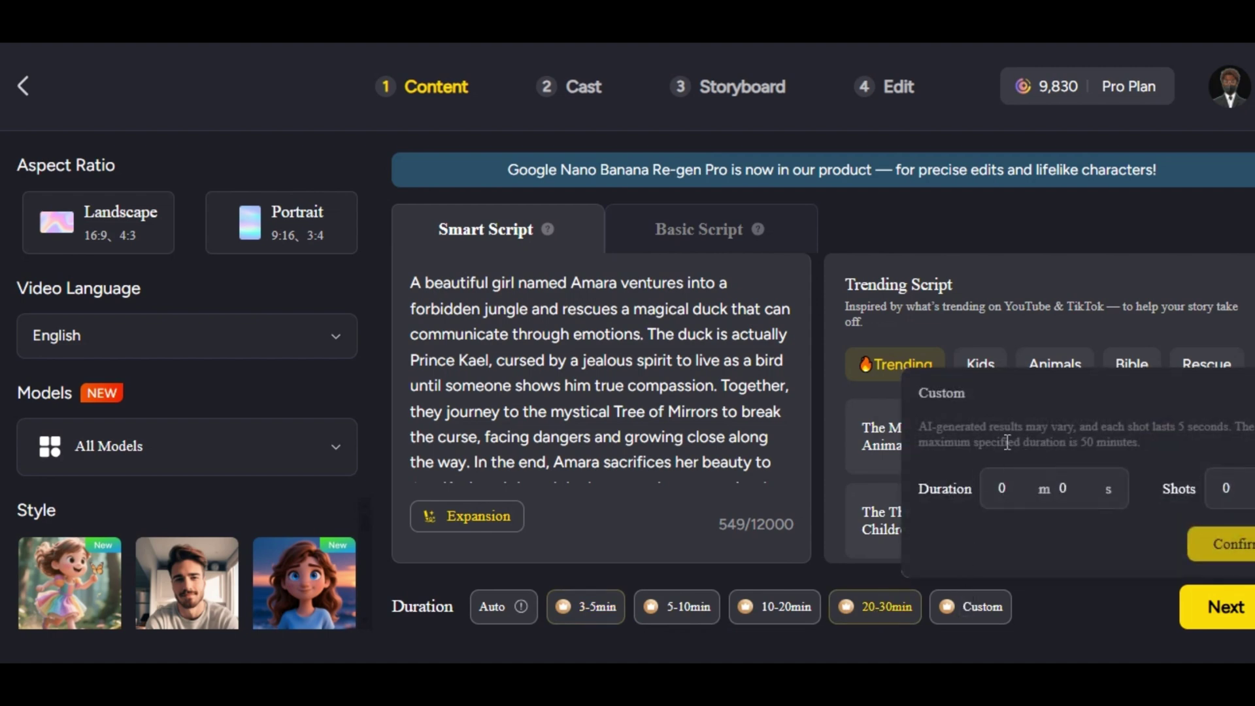
pyautogui.click(582, 615)
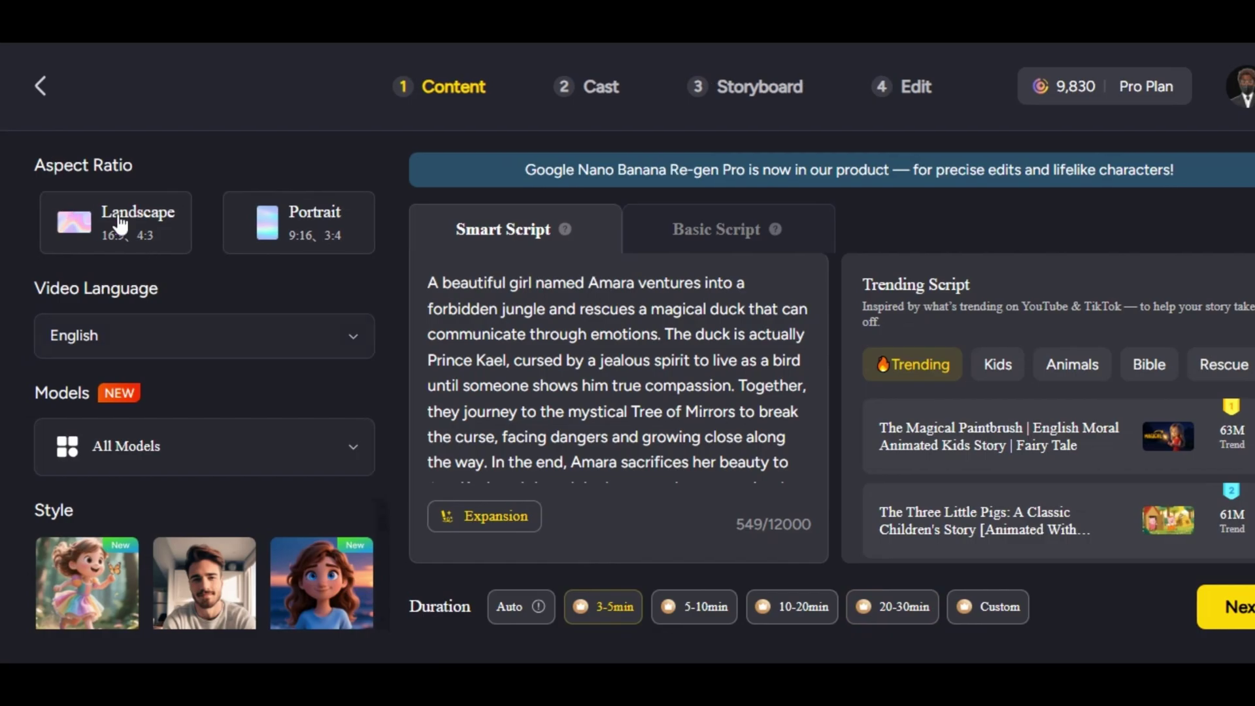
# Set the aspect ratio to Landscape and choose English as the video language.
pyautogui.click(102, 224)
pyautogui.click(273, 231)
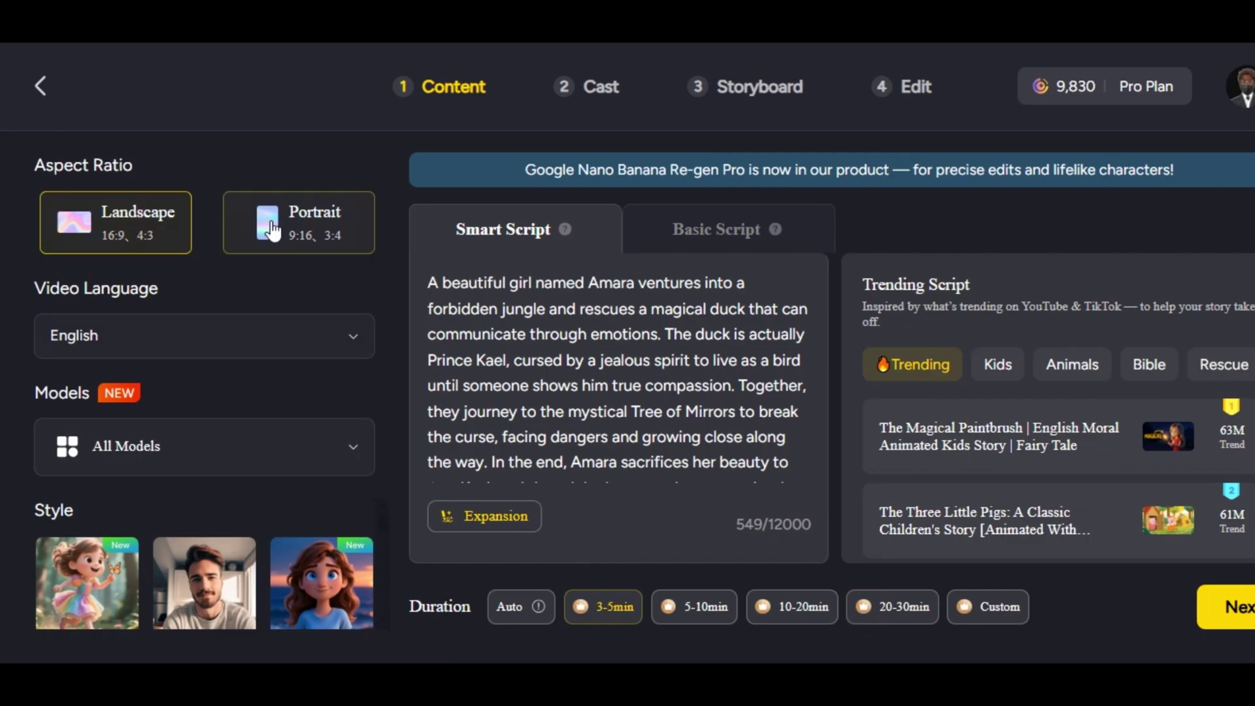
pyautogui.click(152, 229)
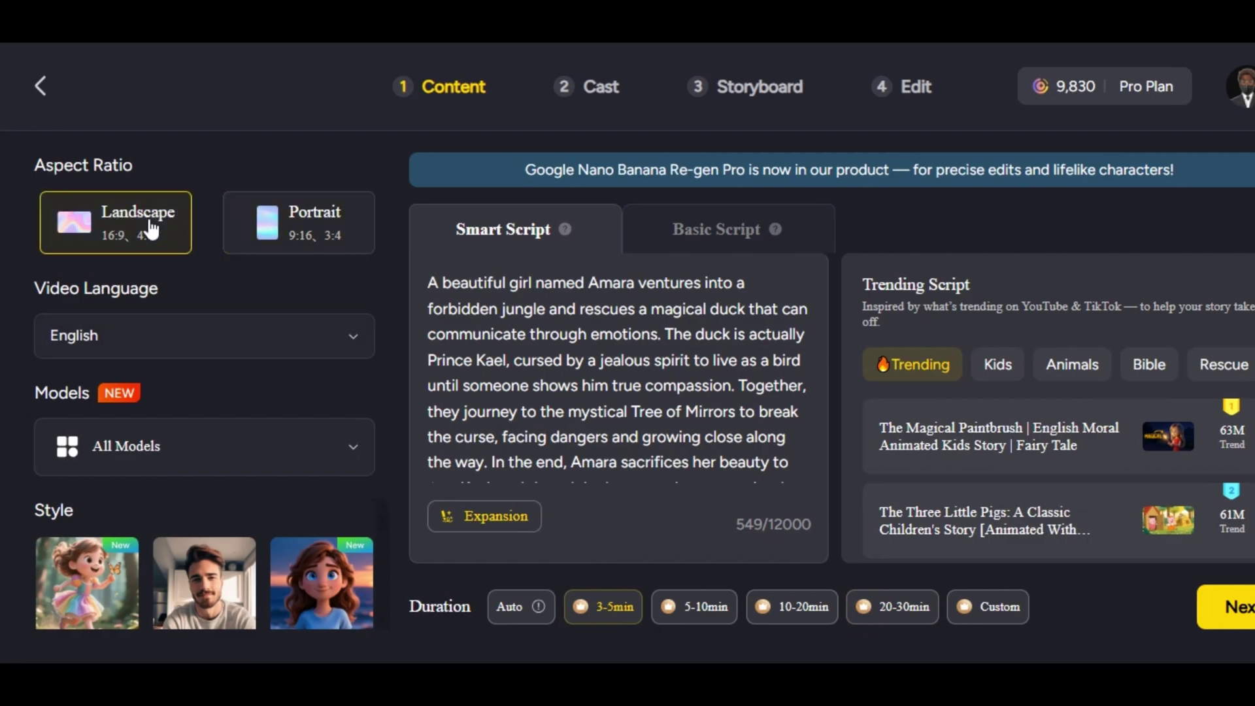
pyautogui.click(355, 350)
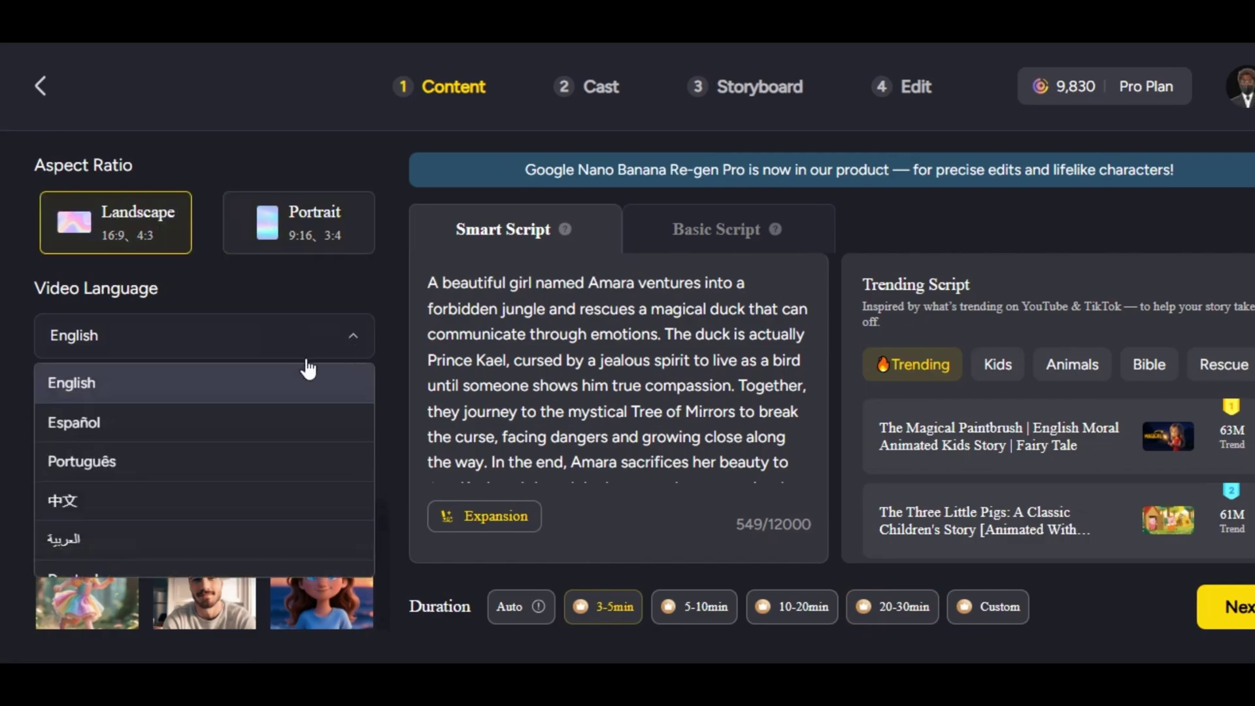
pyautogui.click(165, 385)
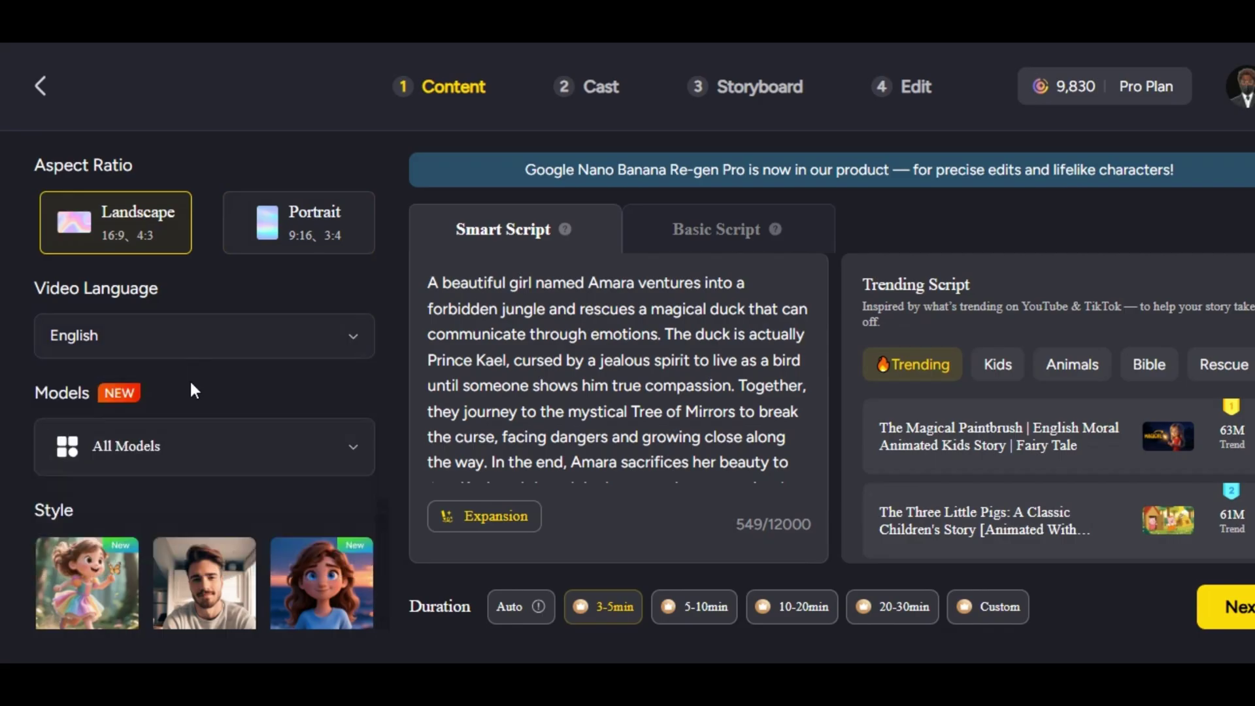
# Choose the Magiclight 2.0 model with the 3D Cute style and generate the script.
pyautogui.click(352, 448)
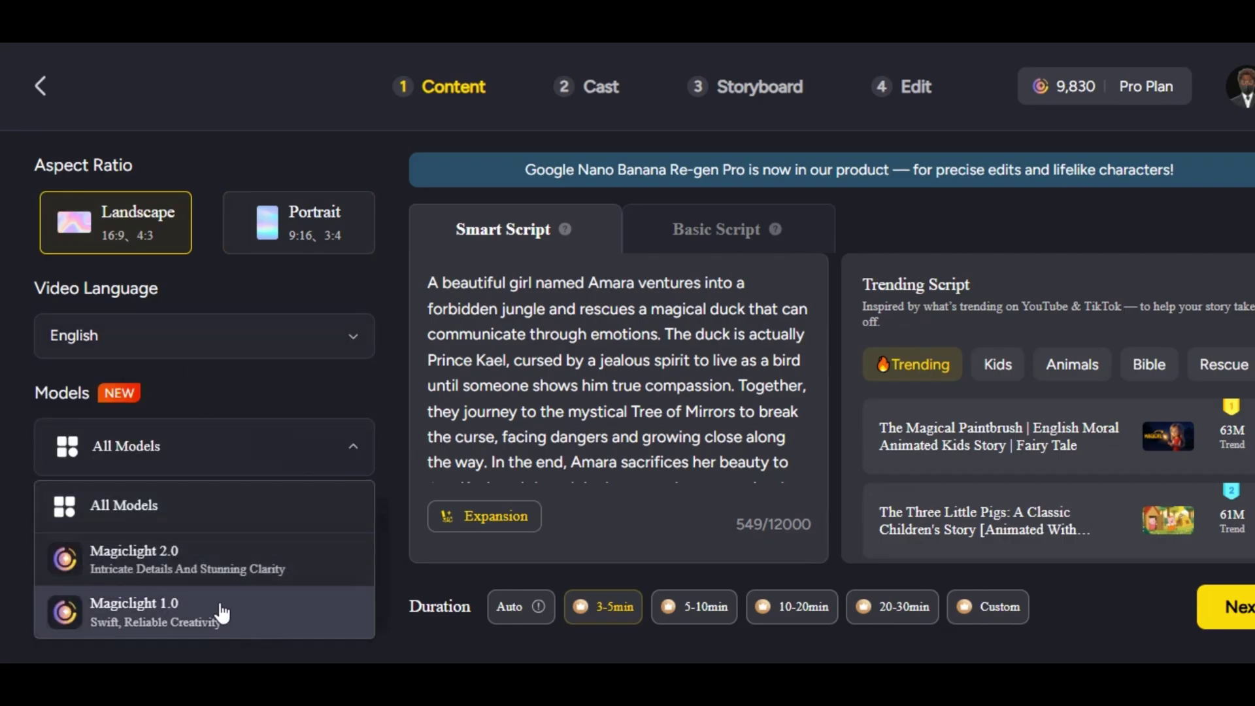
pyautogui.click(190, 564)
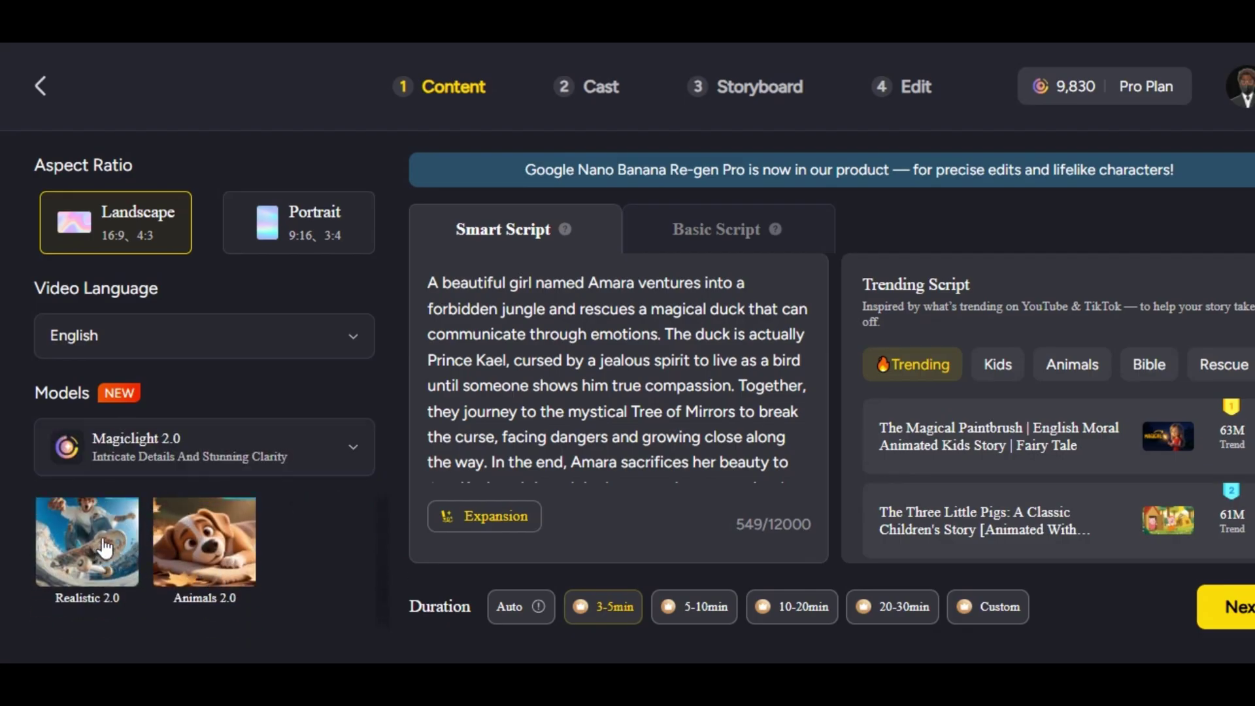
pyautogui.click(95, 564)
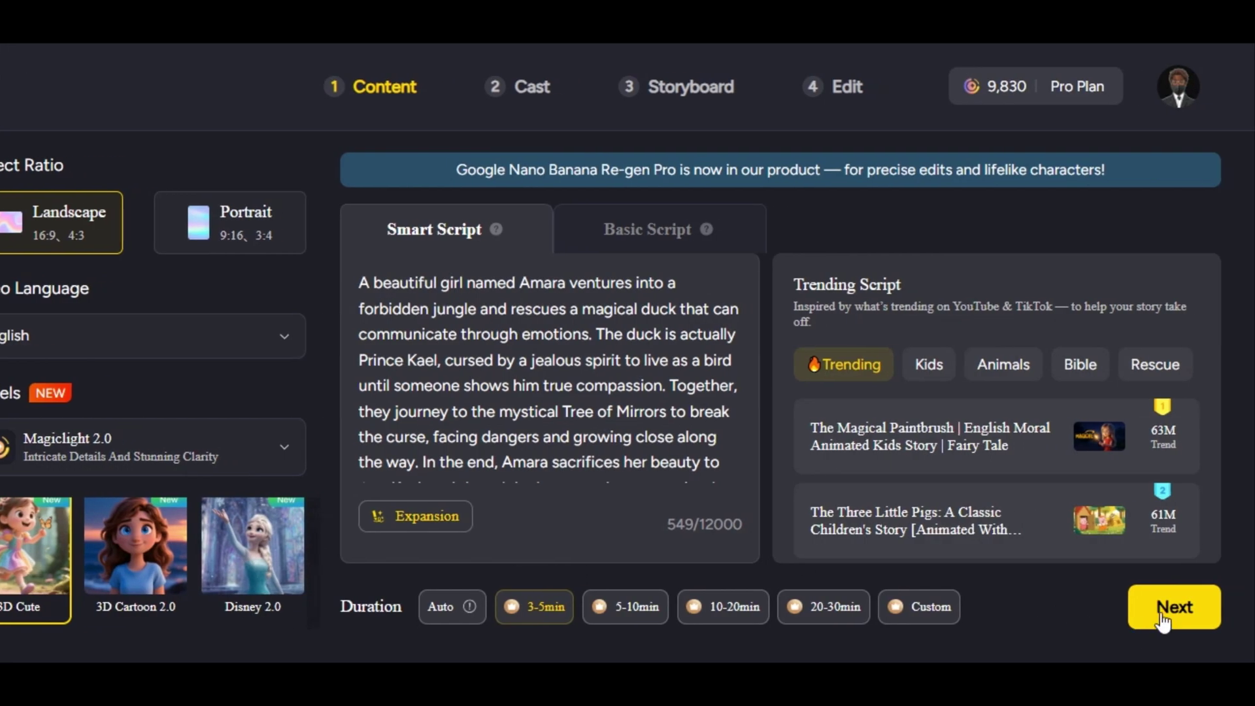
pyautogui.click(1161, 621)
# Review the synopsis, subtitles and shot descriptions of the generated village edge and forbidden jungle scenes.
pyautogui.scroll(-2, 605, 447)
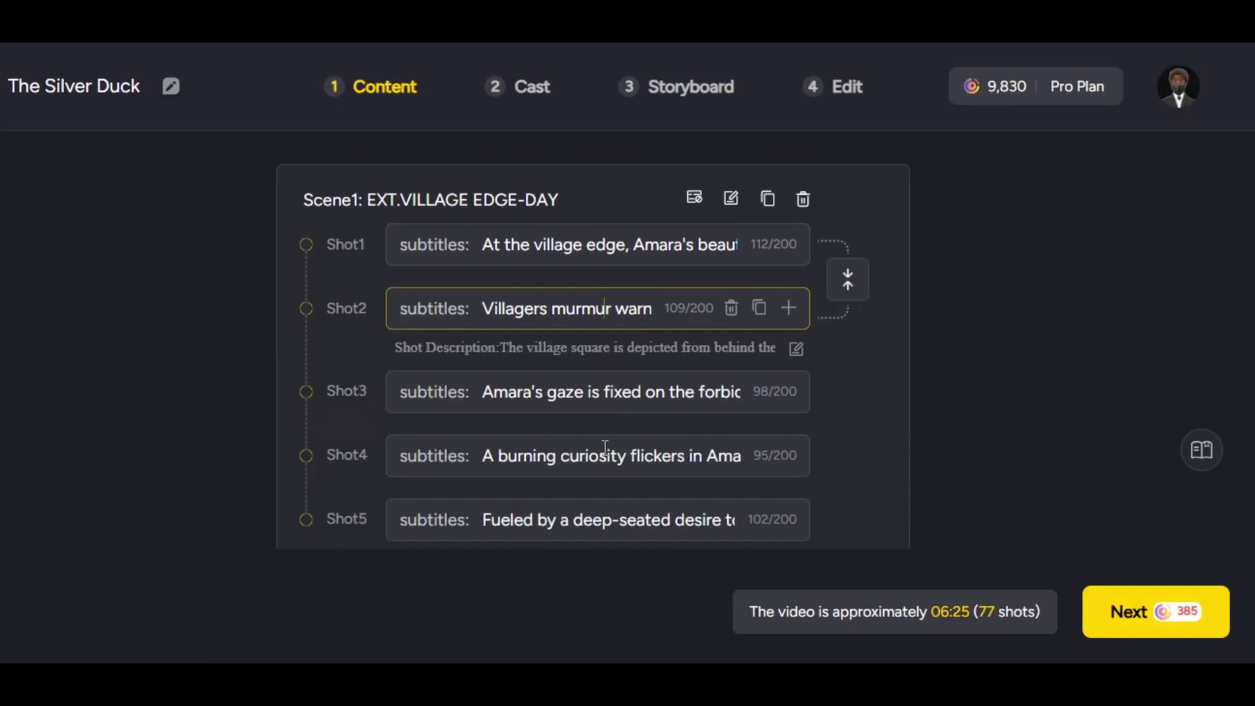
pyautogui.click(576, 380)
pyautogui.click(559, 452)
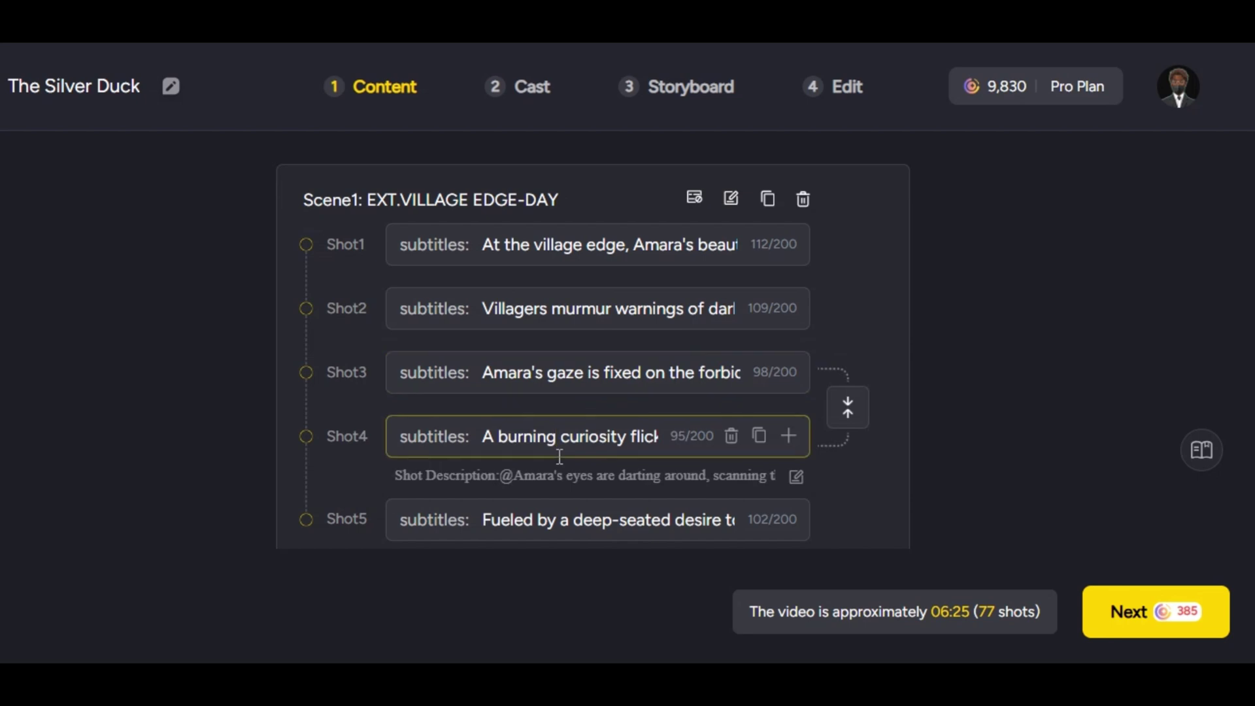
pyautogui.scroll(-5, 559, 453)
pyautogui.click(566, 390)
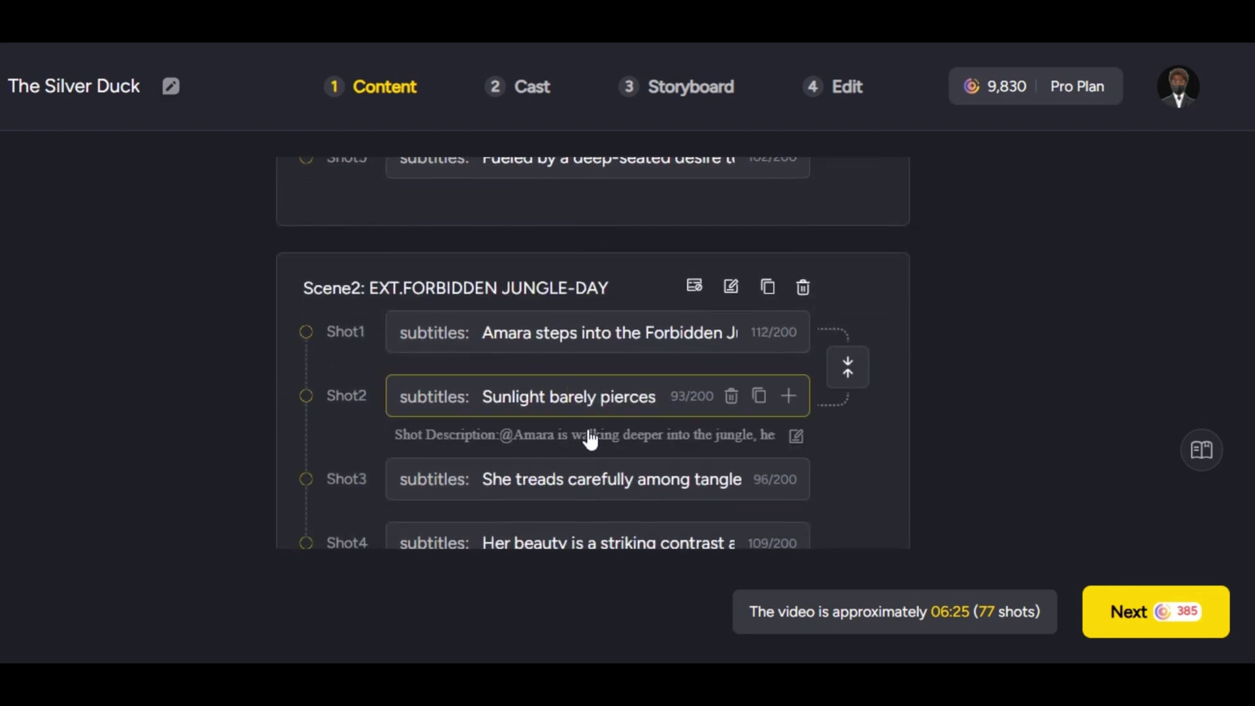
pyautogui.click(583, 478)
pyautogui.scroll(-3, 600, 477)
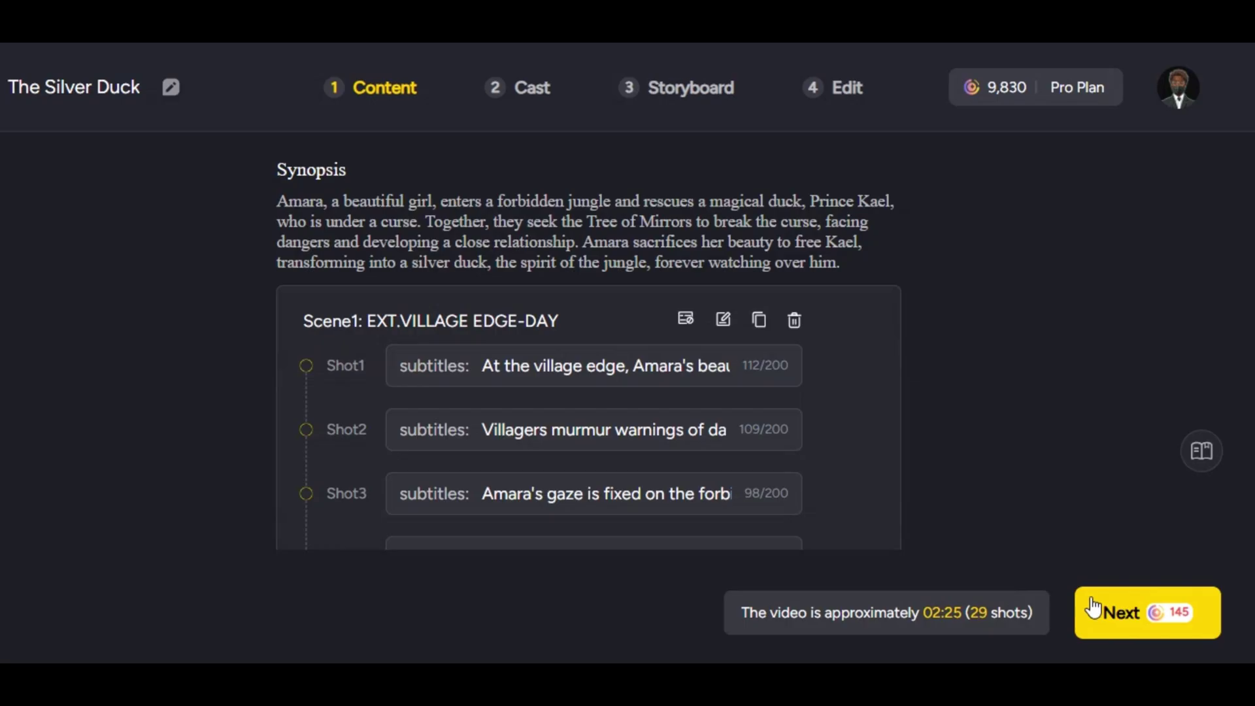
# Accept the script and auto-cast the detected characters.
pyautogui.click(1093, 608)
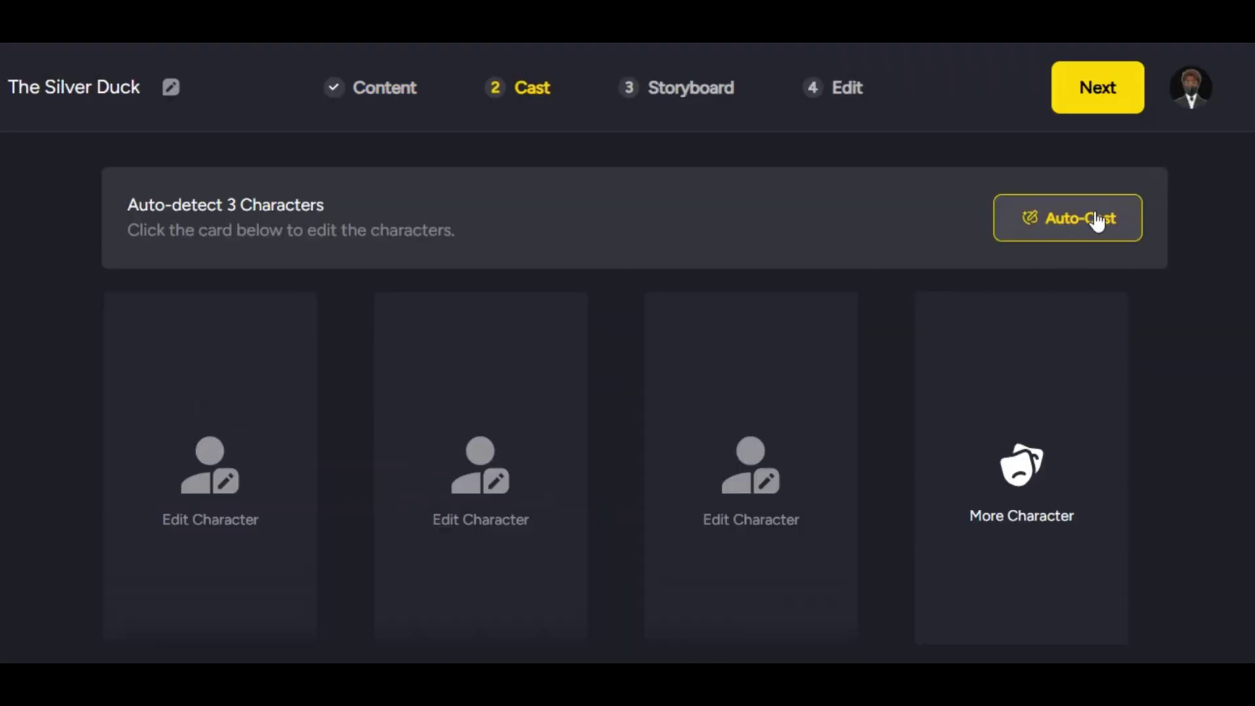
pyautogui.click(1094, 225)
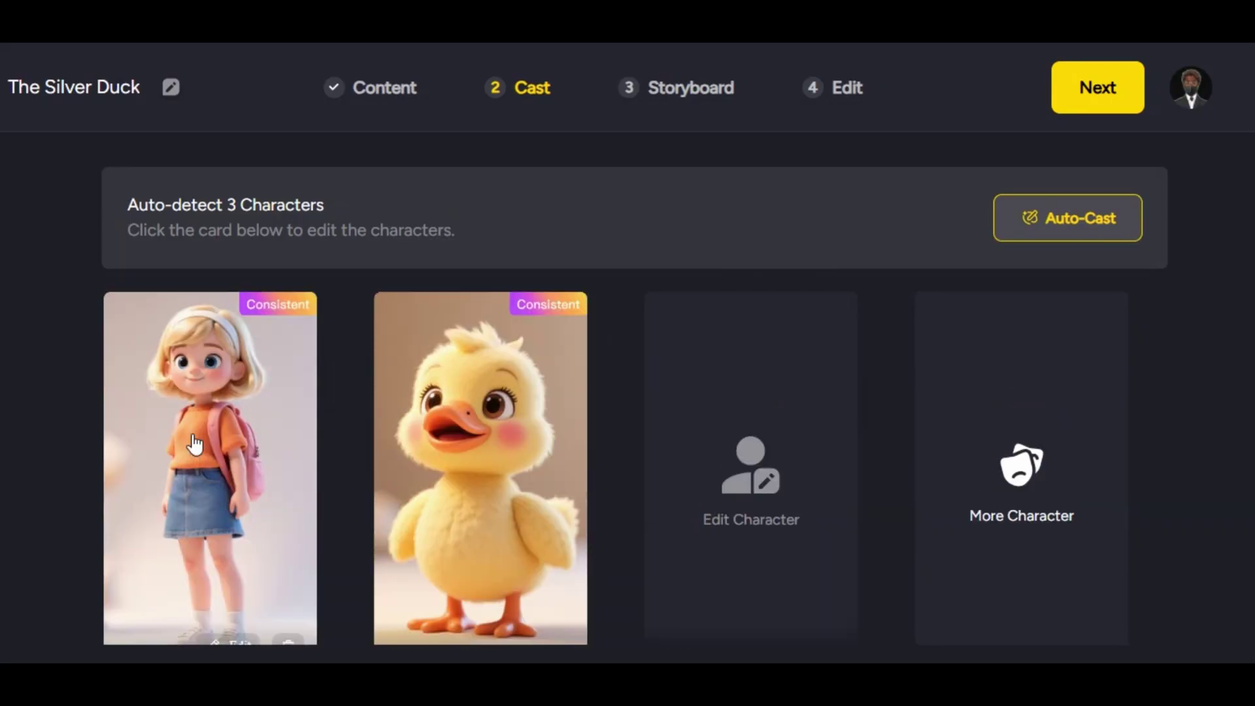
# Generate a custom Amara character in 3D Cute style from the pasted description of her skin, green eyes and long dark hair.
pyautogui.click(215, 365)
pyautogui.click(315, 360)
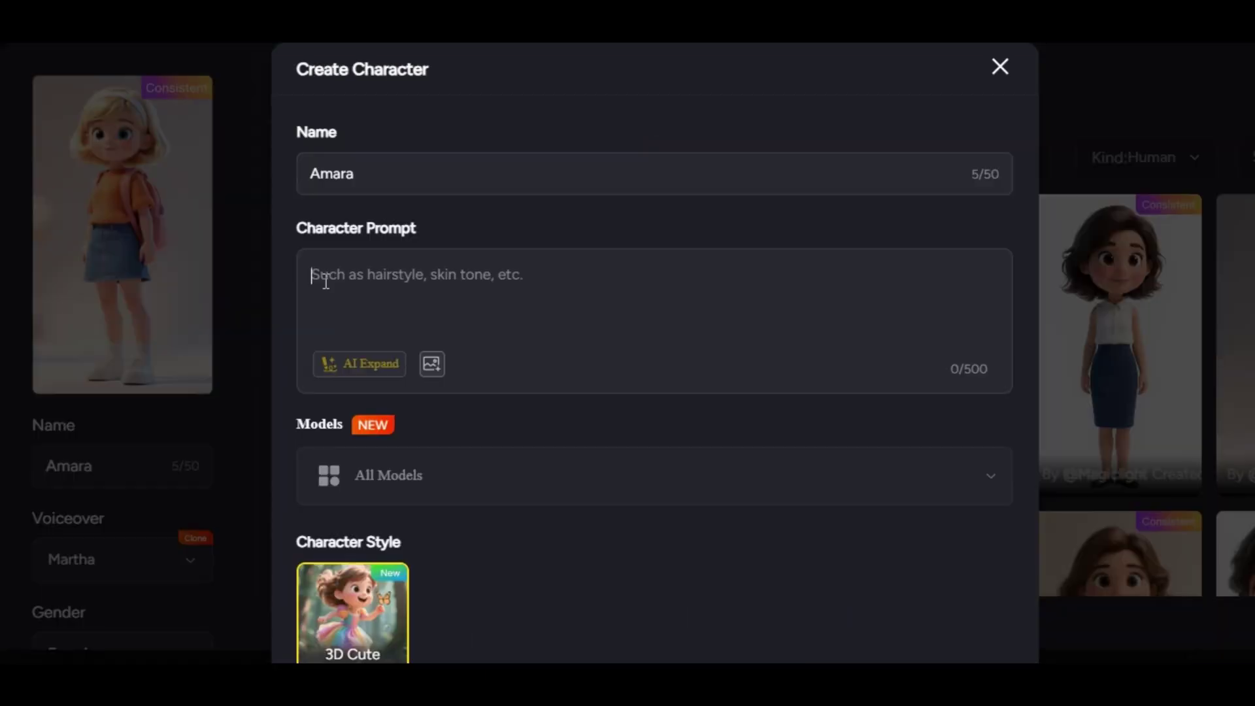
pyautogui.rightClick(325, 281)
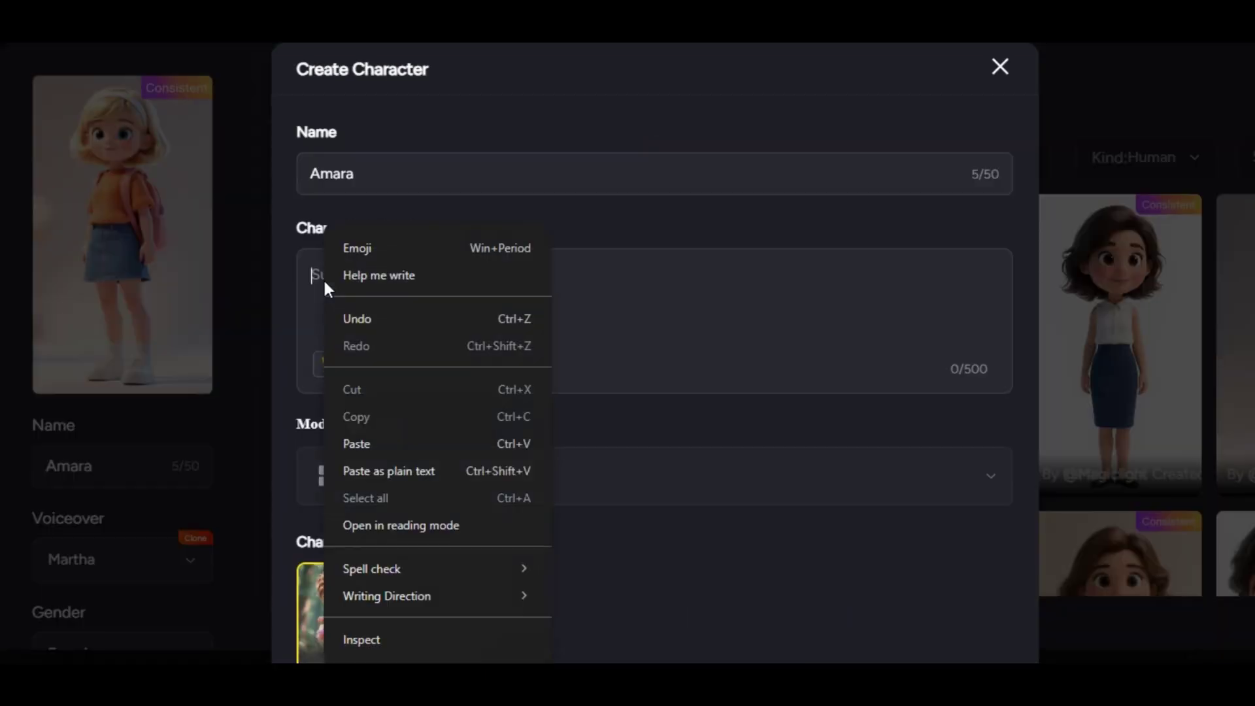
pyautogui.click(377, 441)
pyautogui.moveTo(432, 368)
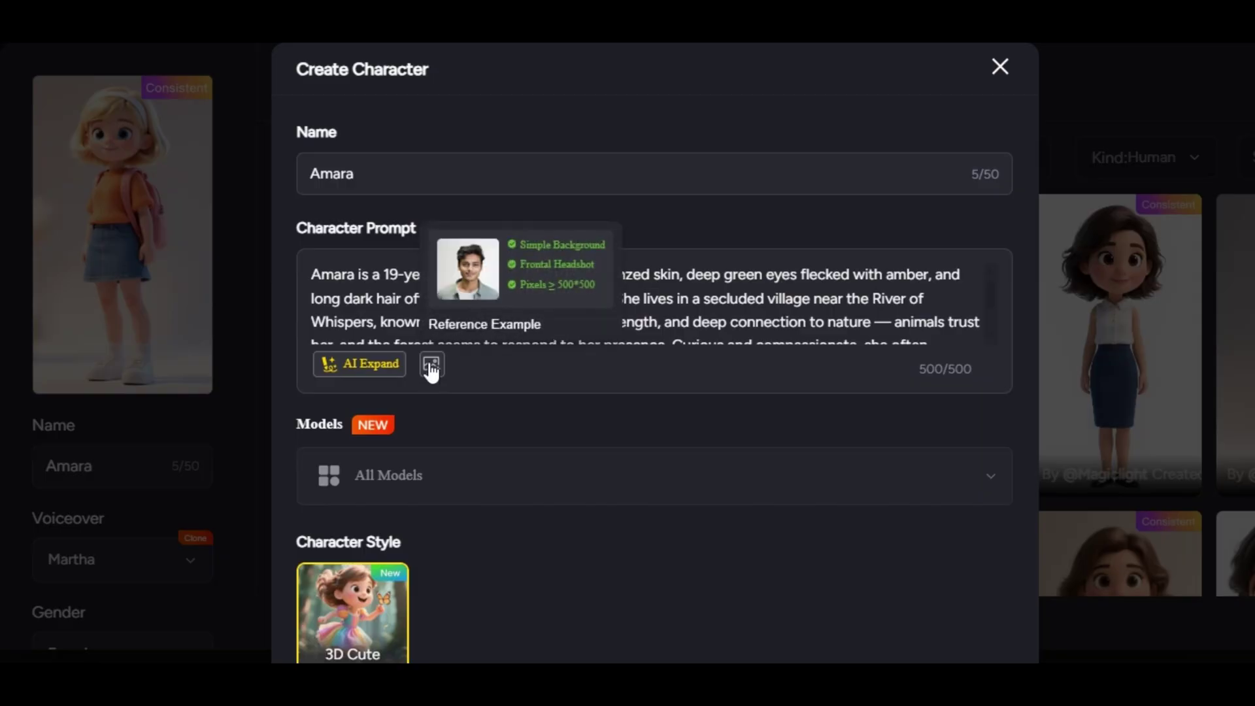
pyautogui.scroll(-3, 373, 589)
pyautogui.click(582, 614)
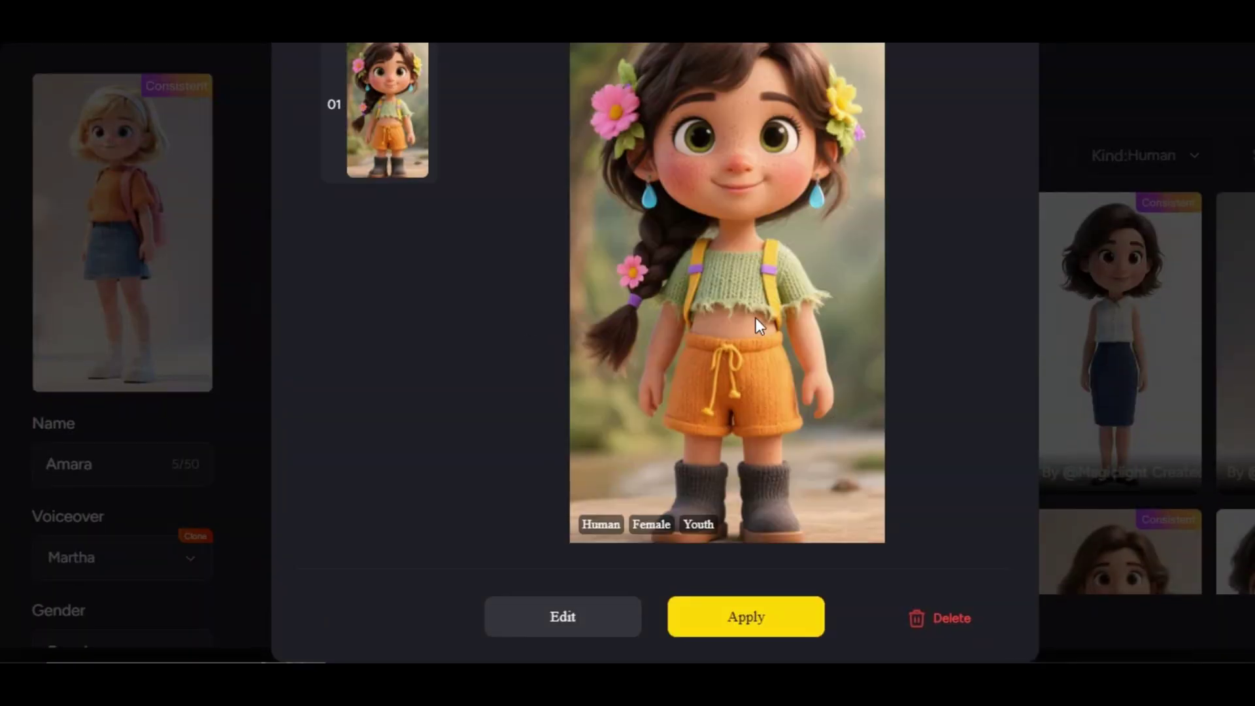
# Inspect the generated Amara design, apply it and confirm it for the cast.
pyautogui.scroll(2, 756, 318)
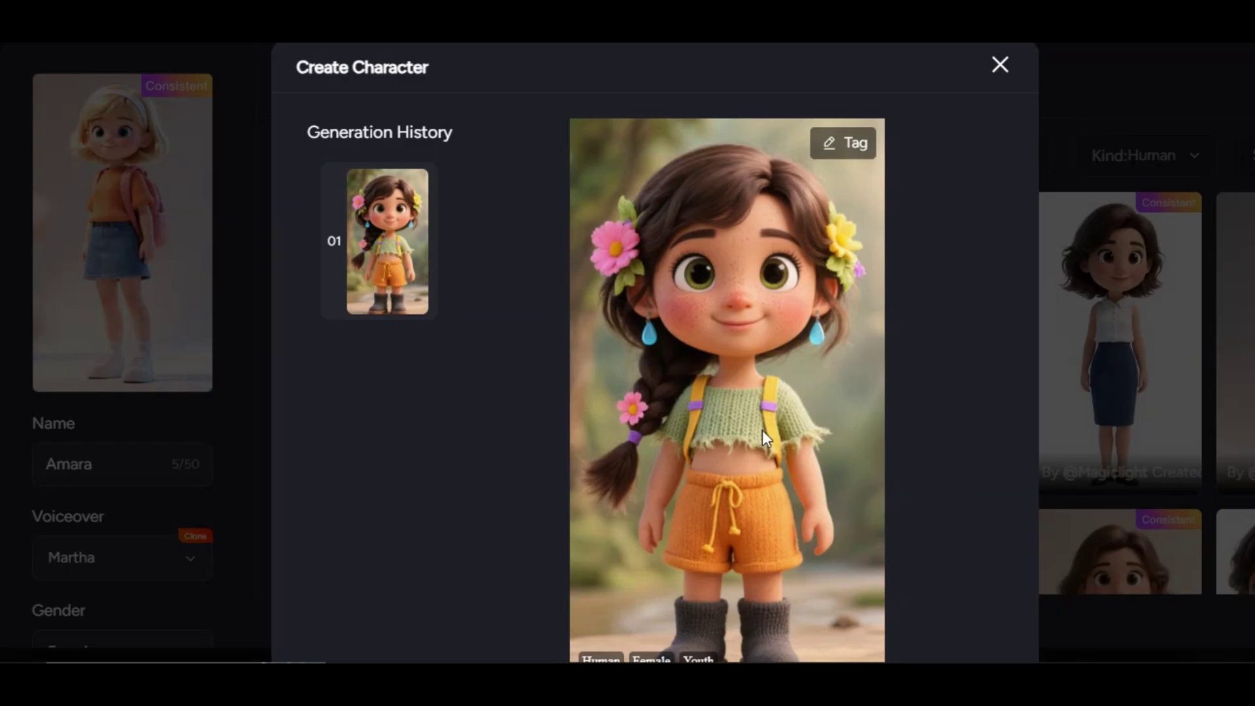
pyautogui.scroll(-2, 804, 519)
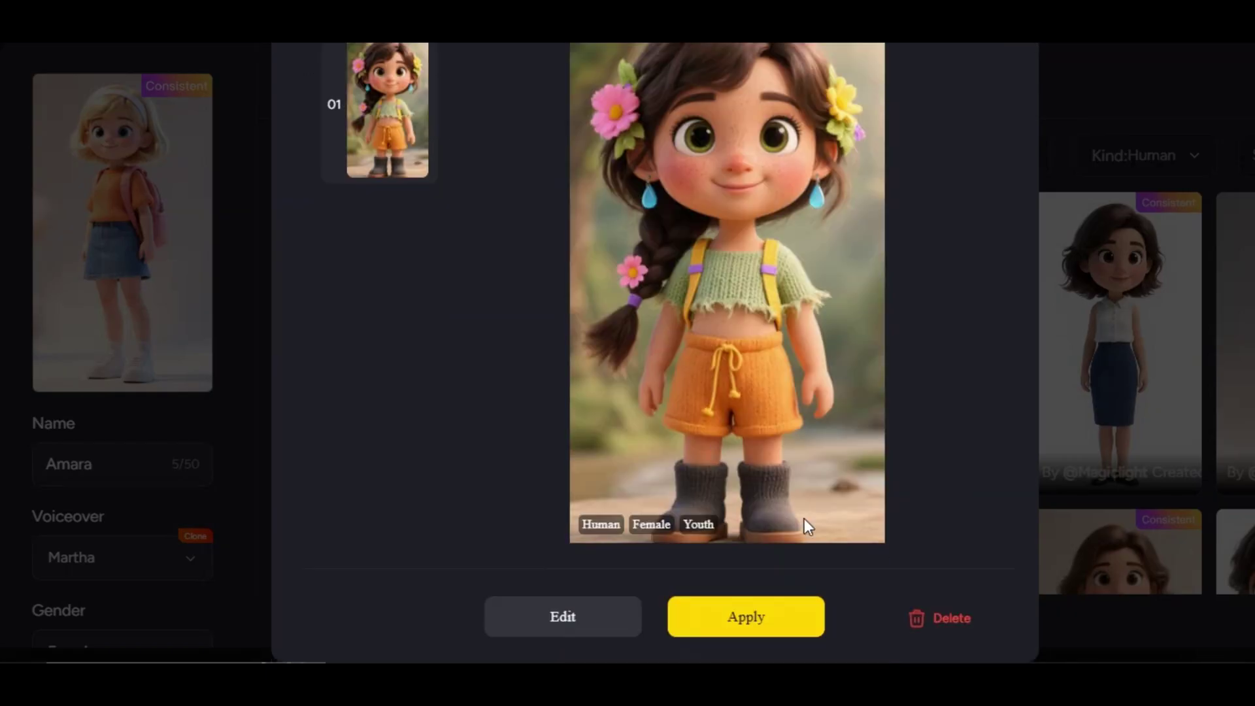
pyautogui.click(723, 611)
pyautogui.scroll(-2, 193, 369)
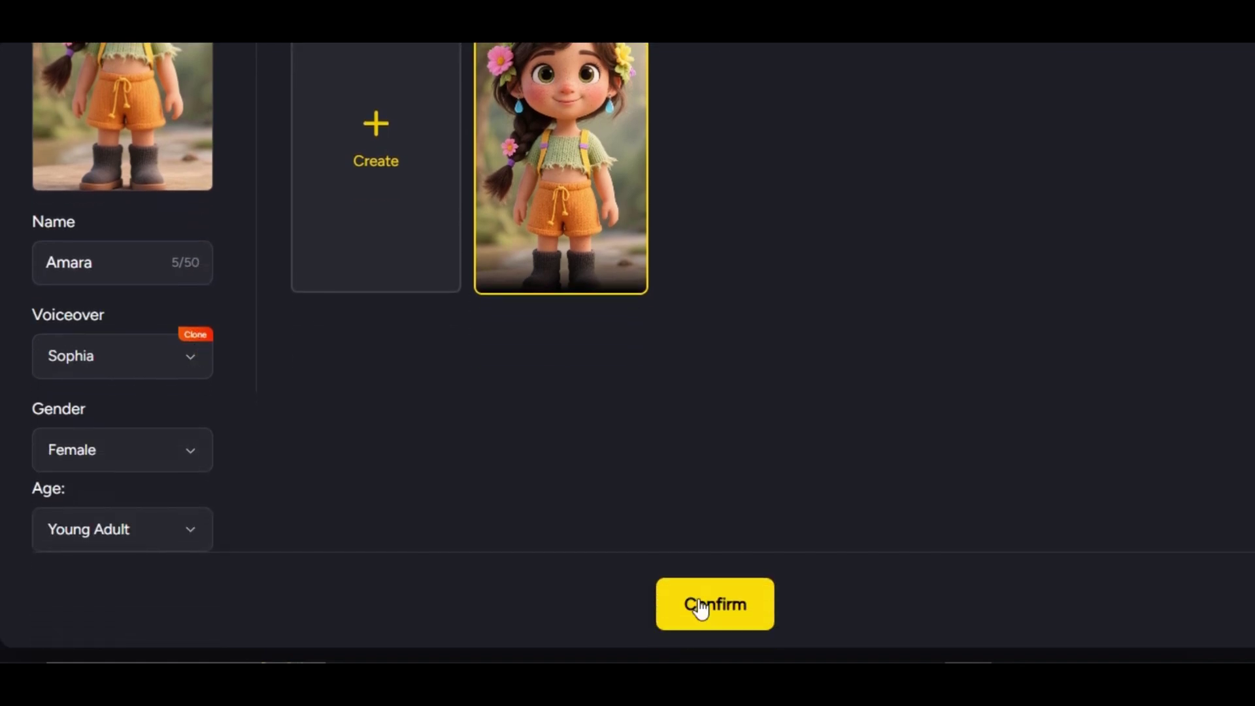
pyautogui.click(695, 603)
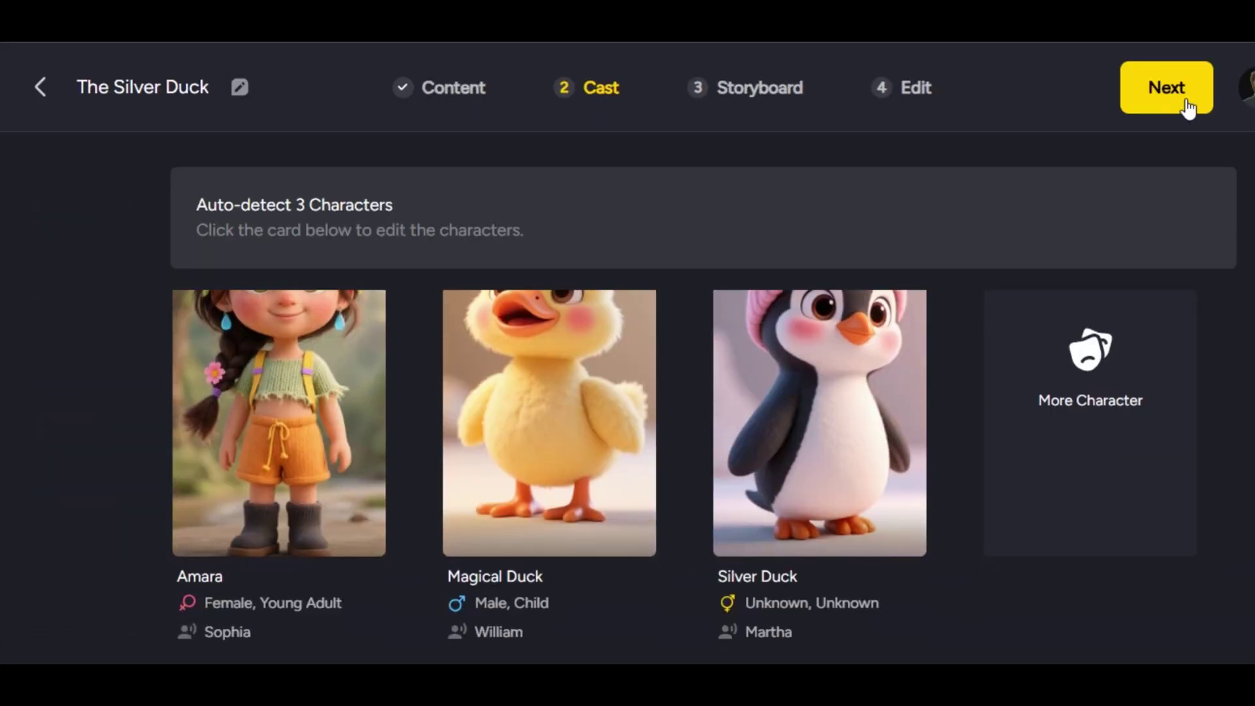
# Continue to the storyboard stage and browse through the generated storyboard images.
pyautogui.click(1182, 105)
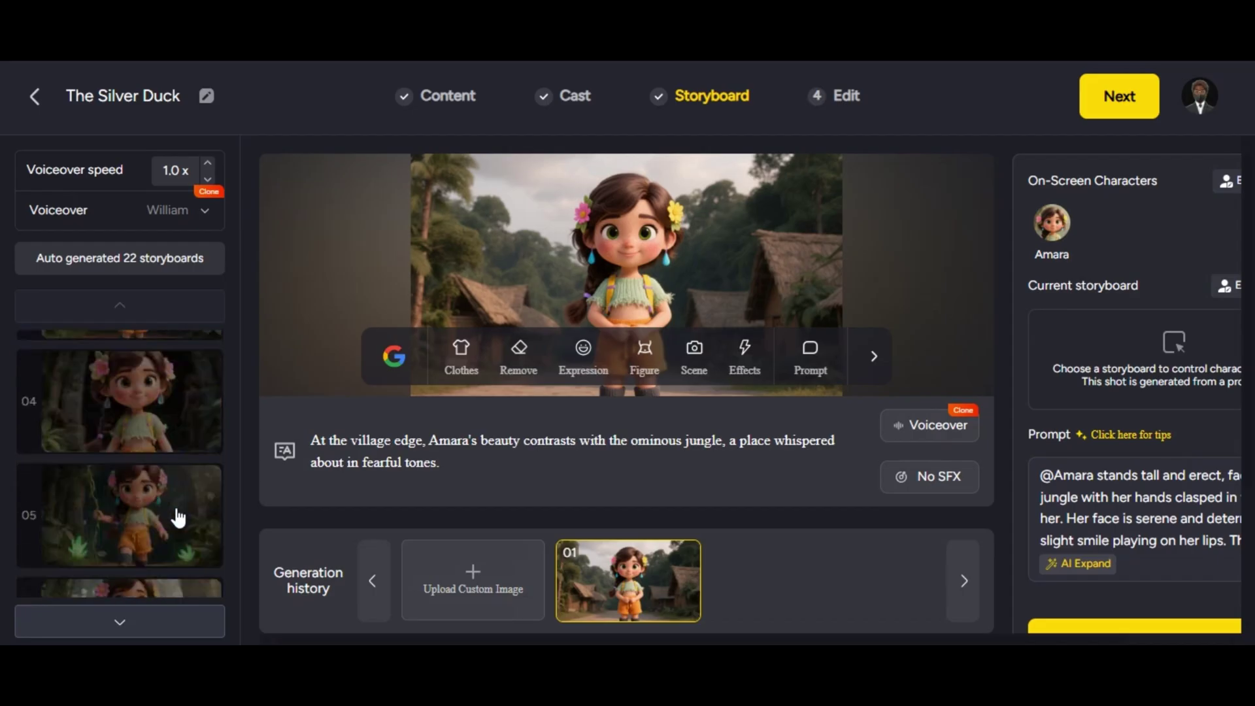
pyautogui.scroll(-3, 175, 514)
pyautogui.click(177, 516)
pyautogui.scroll(-2, 174, 518)
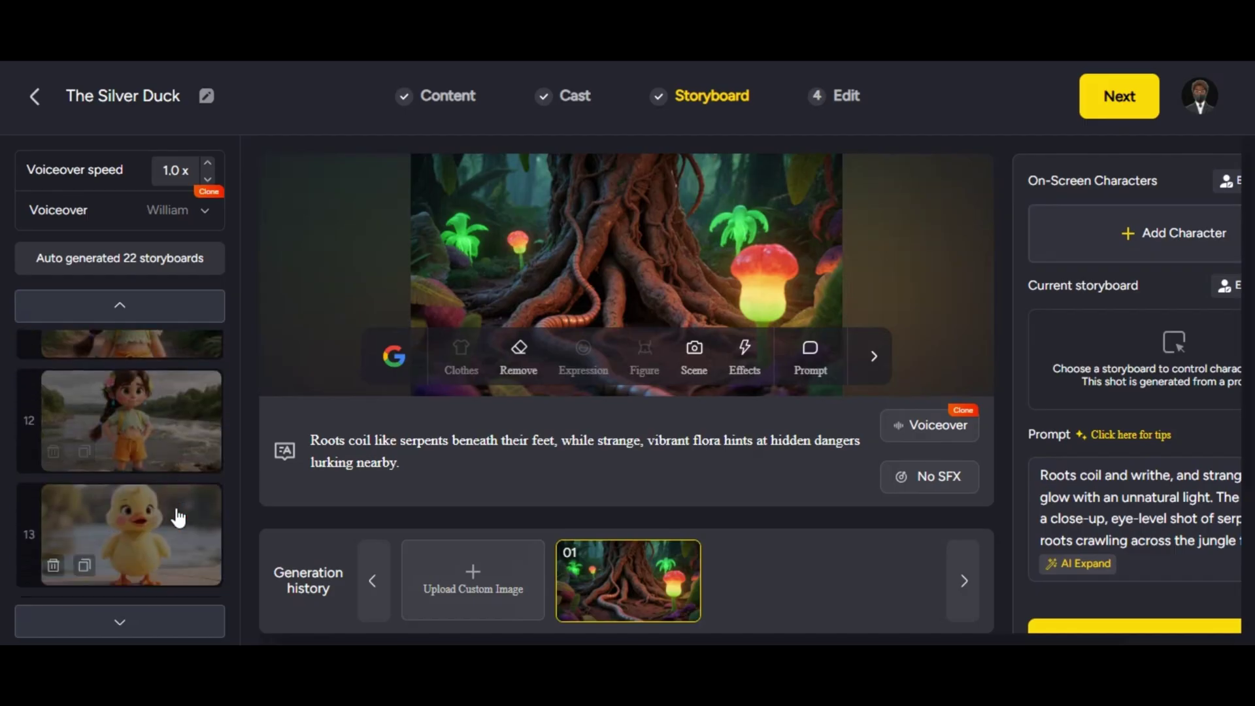
pyautogui.click(174, 517)
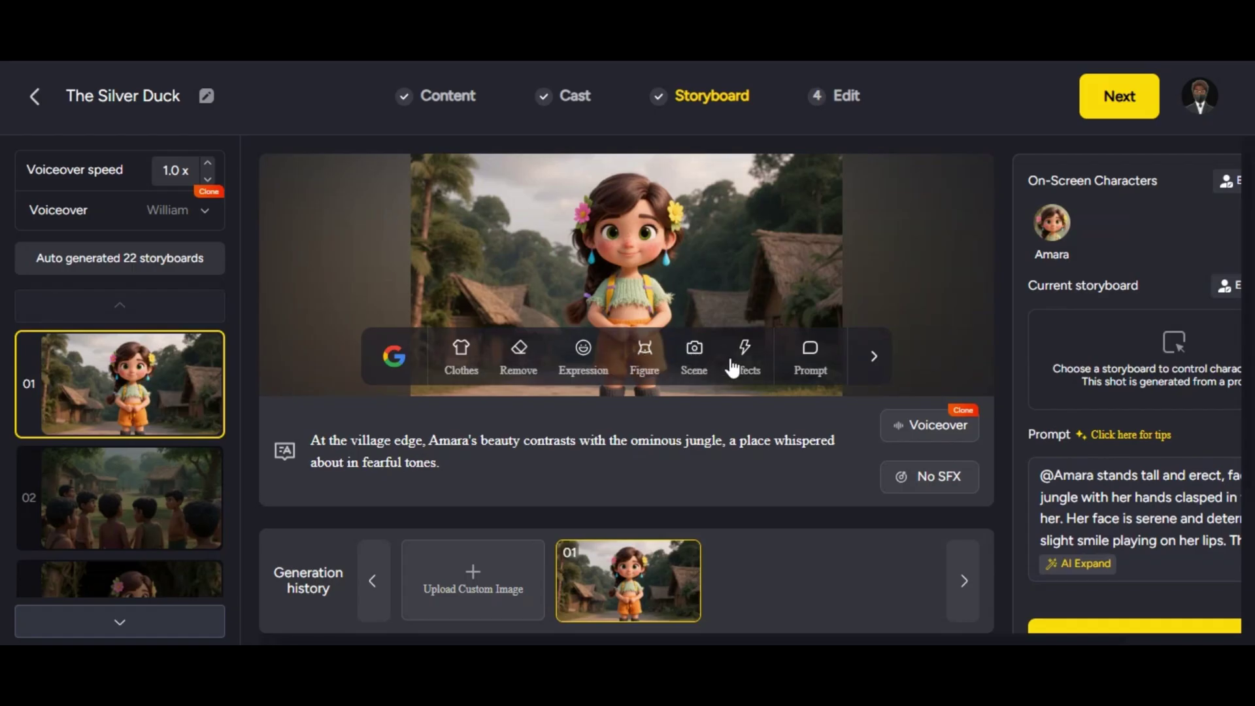
# Change the speaker of storyboard 01 from the voiceover to Amara.
pyautogui.hotkey('ctrl', '-')
pyautogui.click(758, 481)
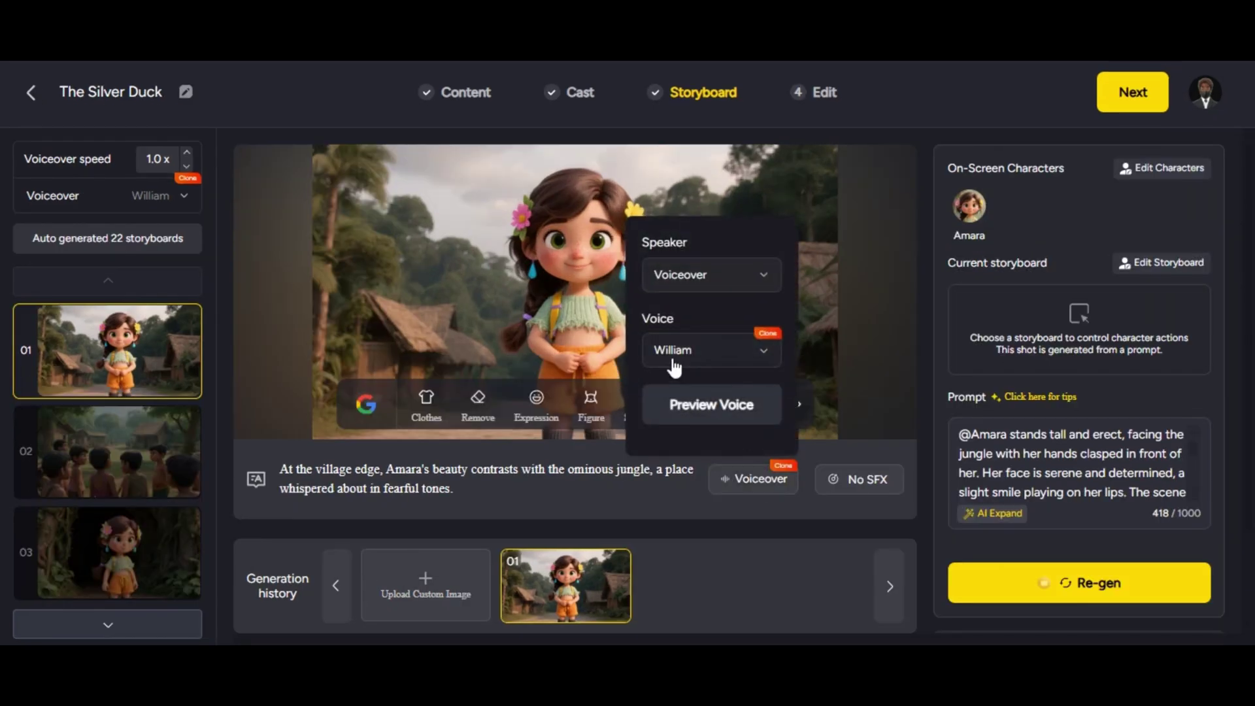
pyautogui.click(656, 272)
pyautogui.click(690, 340)
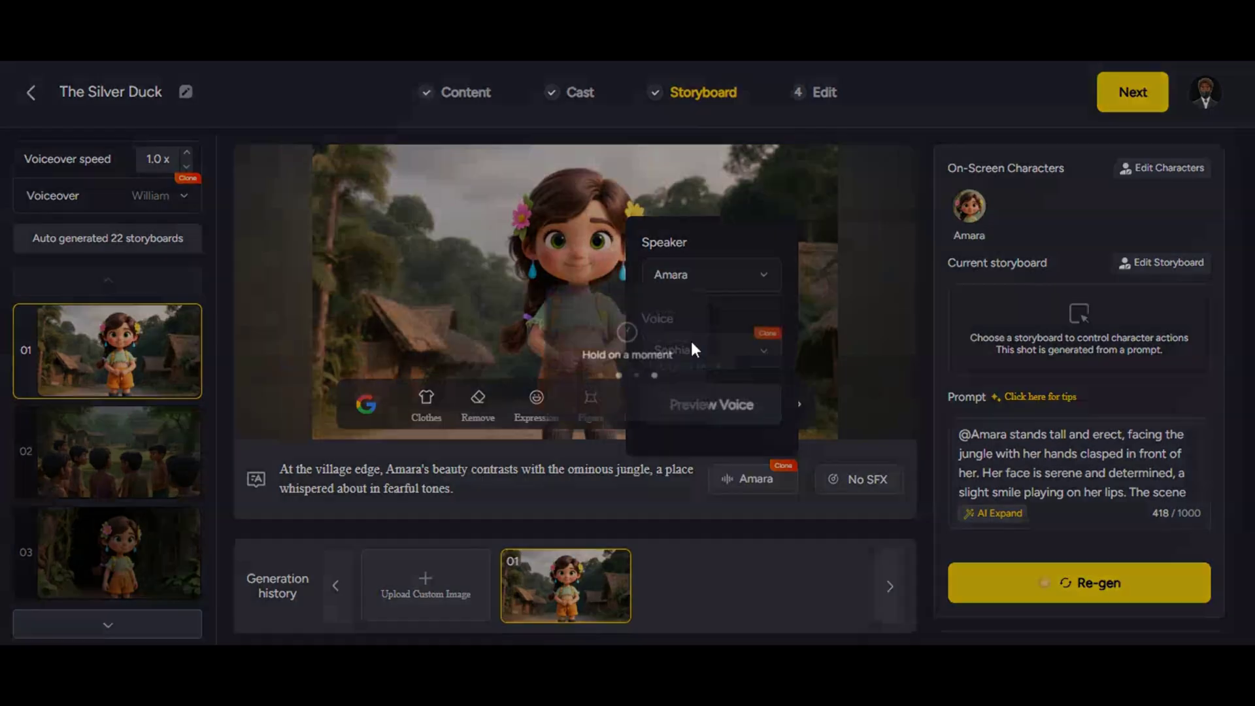
# Check the sound effect choices and the image prompt of storyboard 01.
pyautogui.click(853, 472)
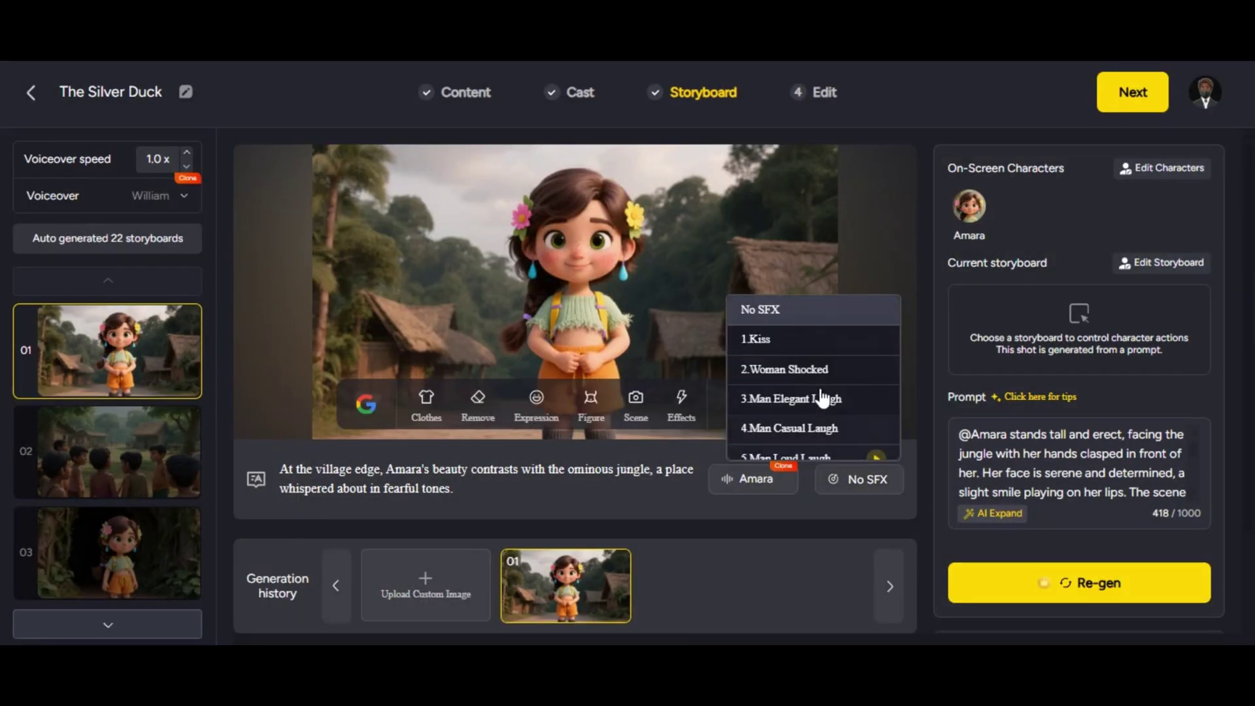
pyautogui.scroll(-10, 787, 392)
pyautogui.click(1033, 320)
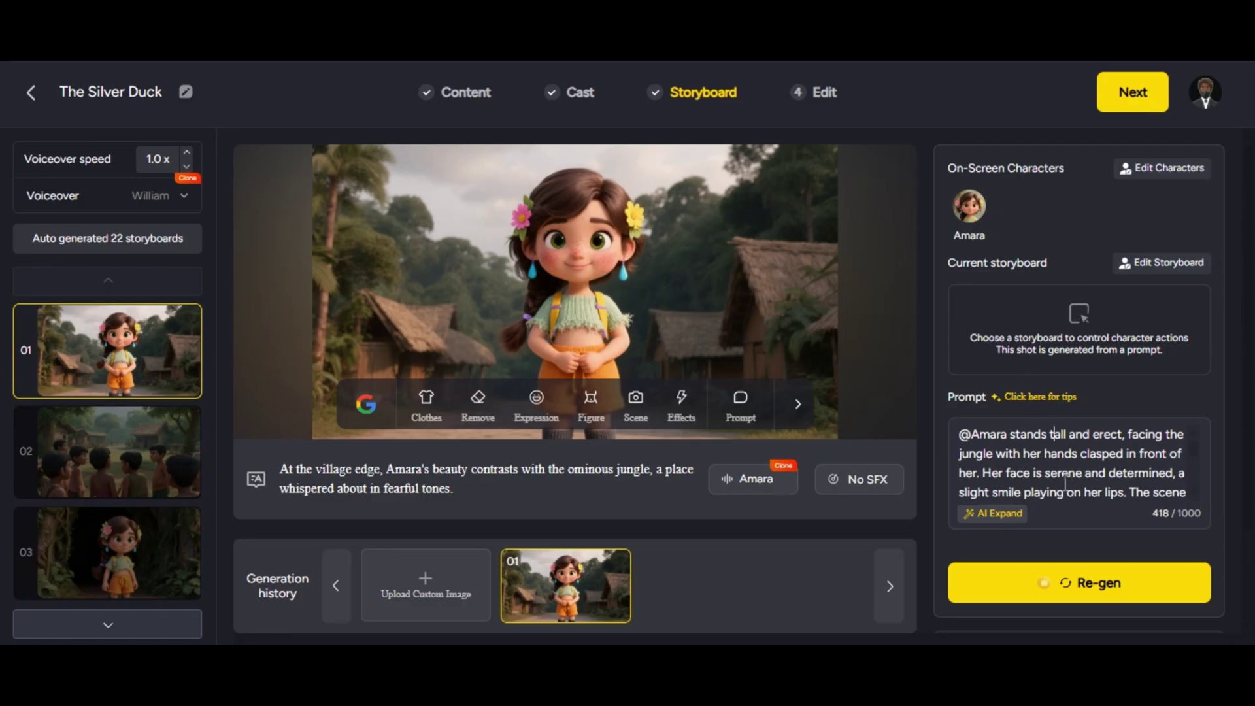
pyautogui.scroll(-2, 1079, 547)
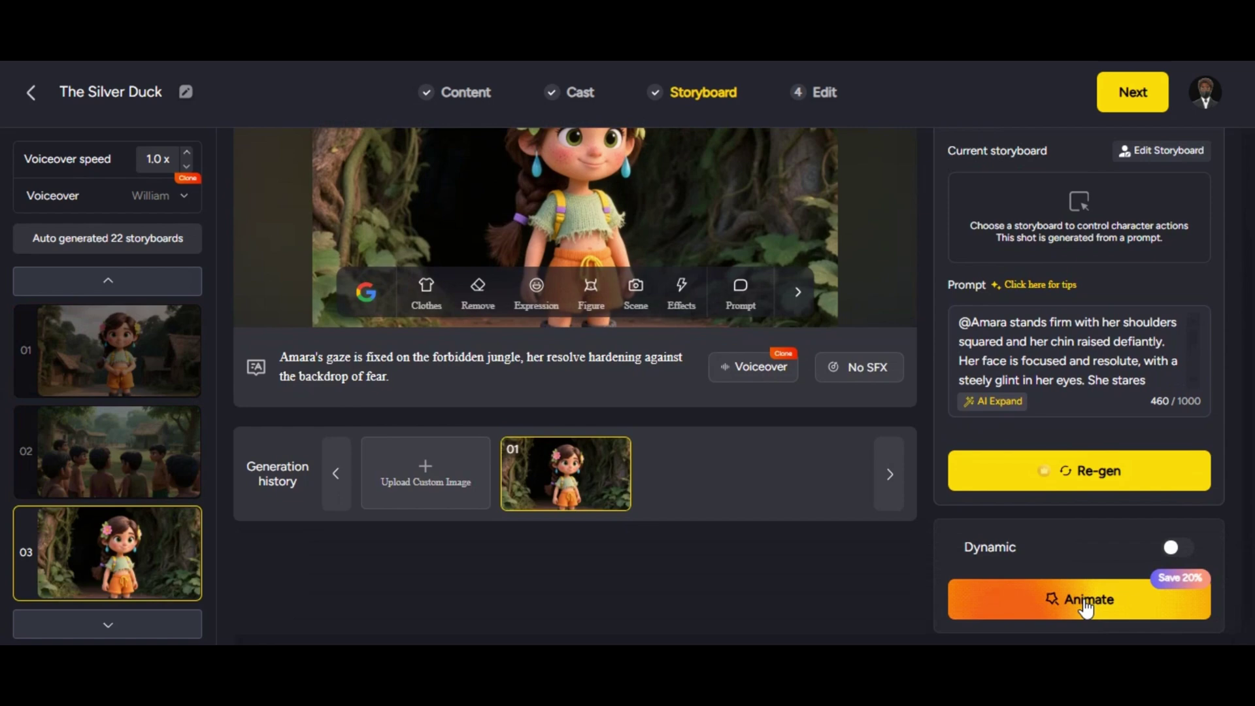
# Animate storyboard 03 on its own with Seedance lite, using intelligent generation based on the screen.
pyautogui.click(1085, 603)
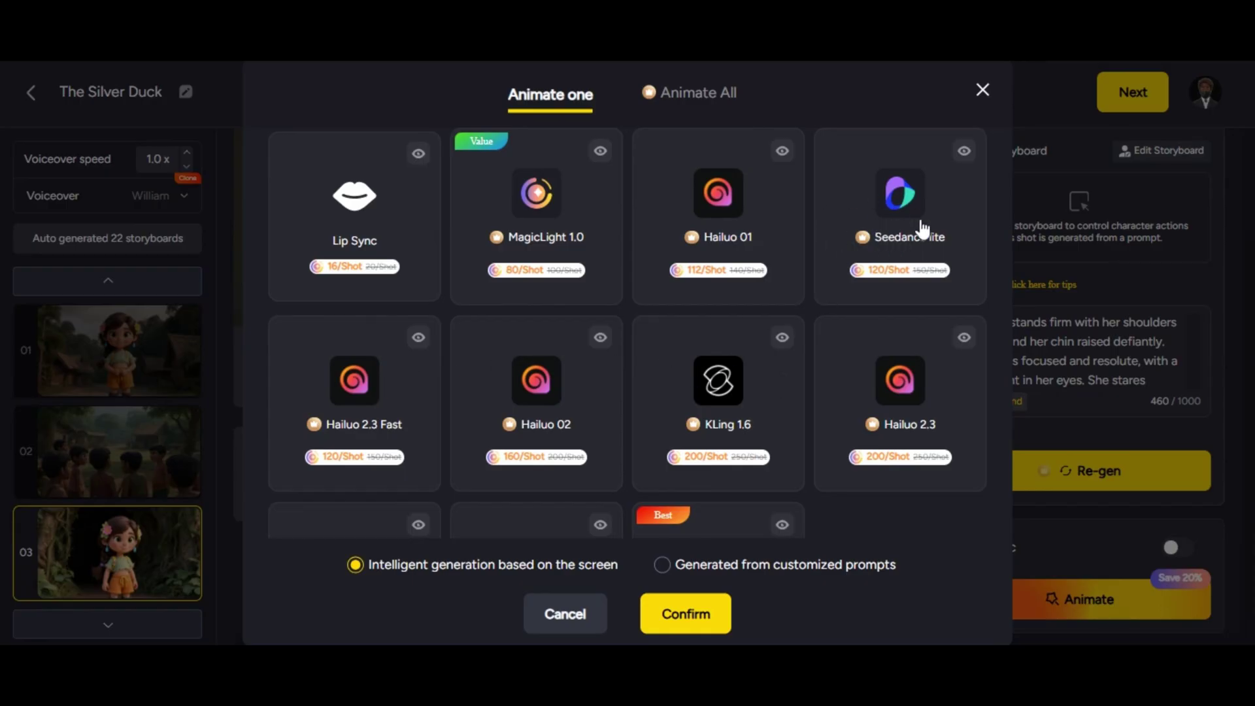
pyautogui.click(687, 98)
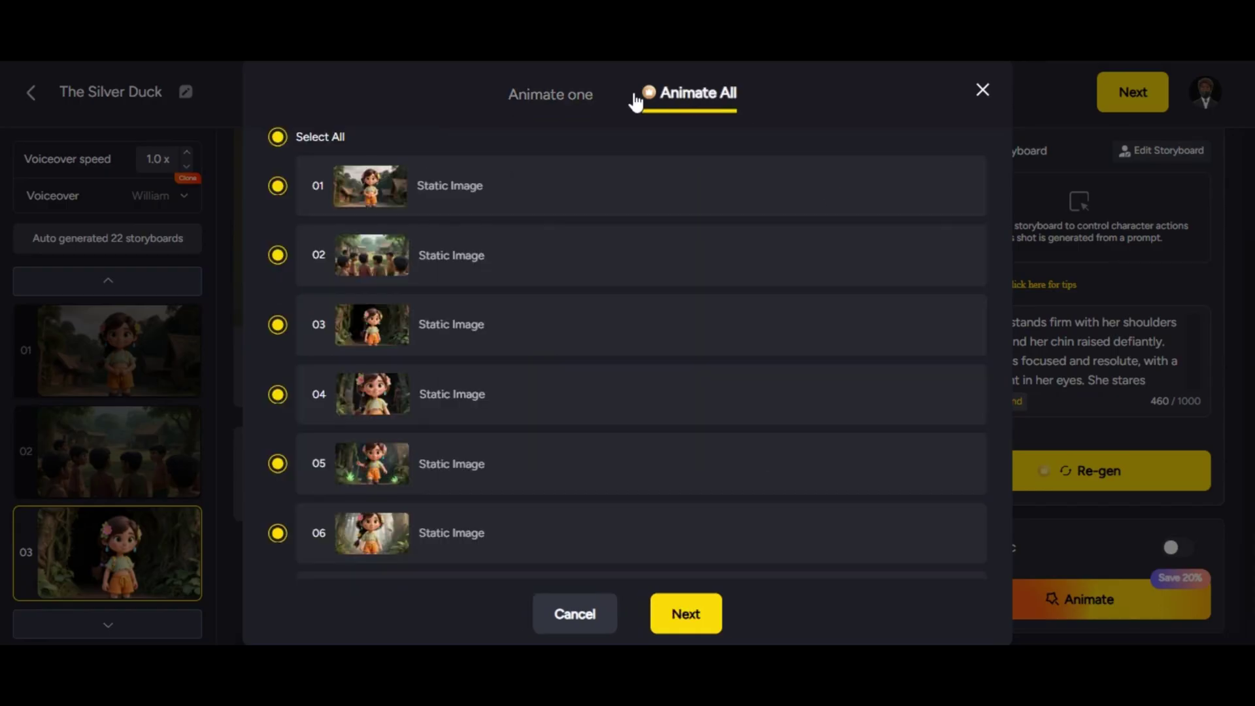
pyautogui.click(555, 96)
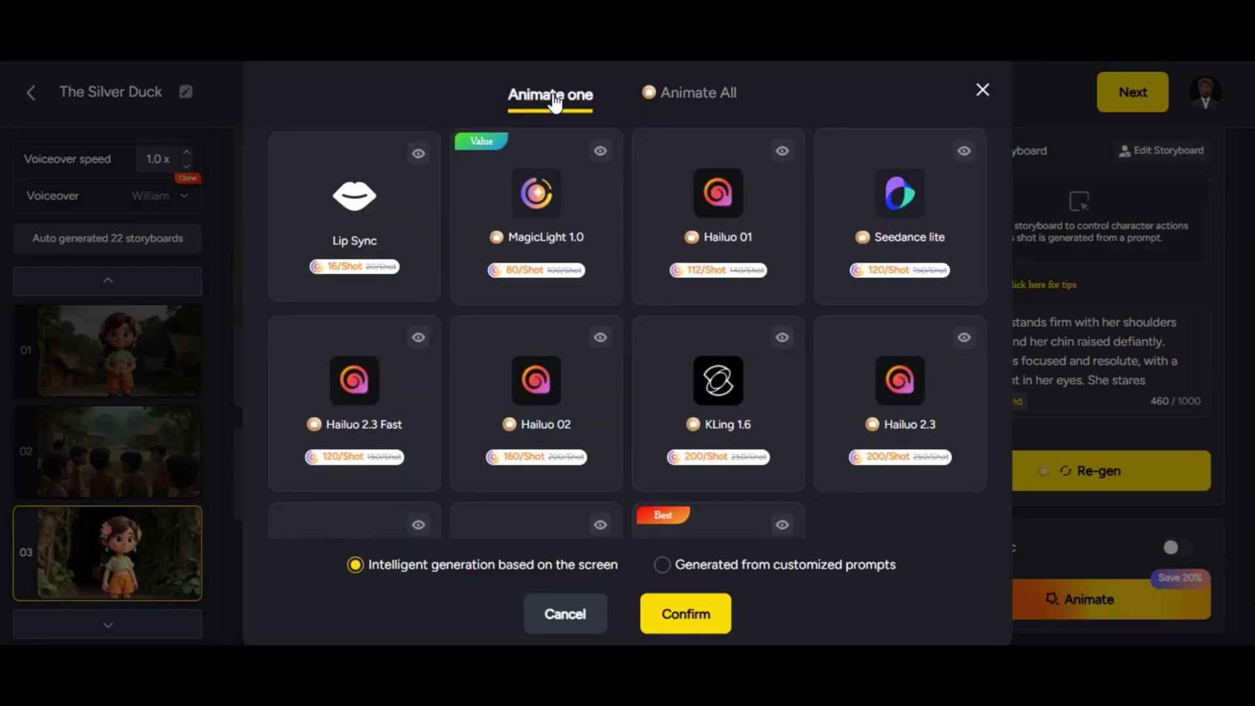
pyautogui.click(911, 230)
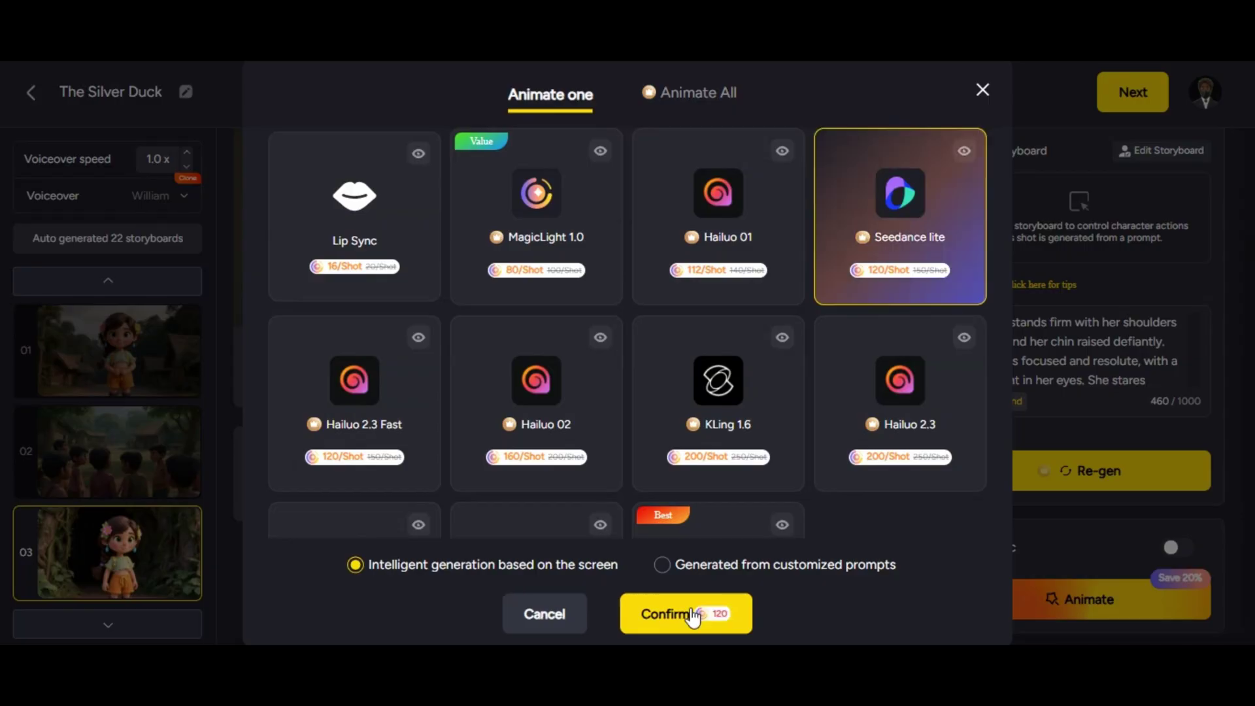
pyautogui.click(691, 615)
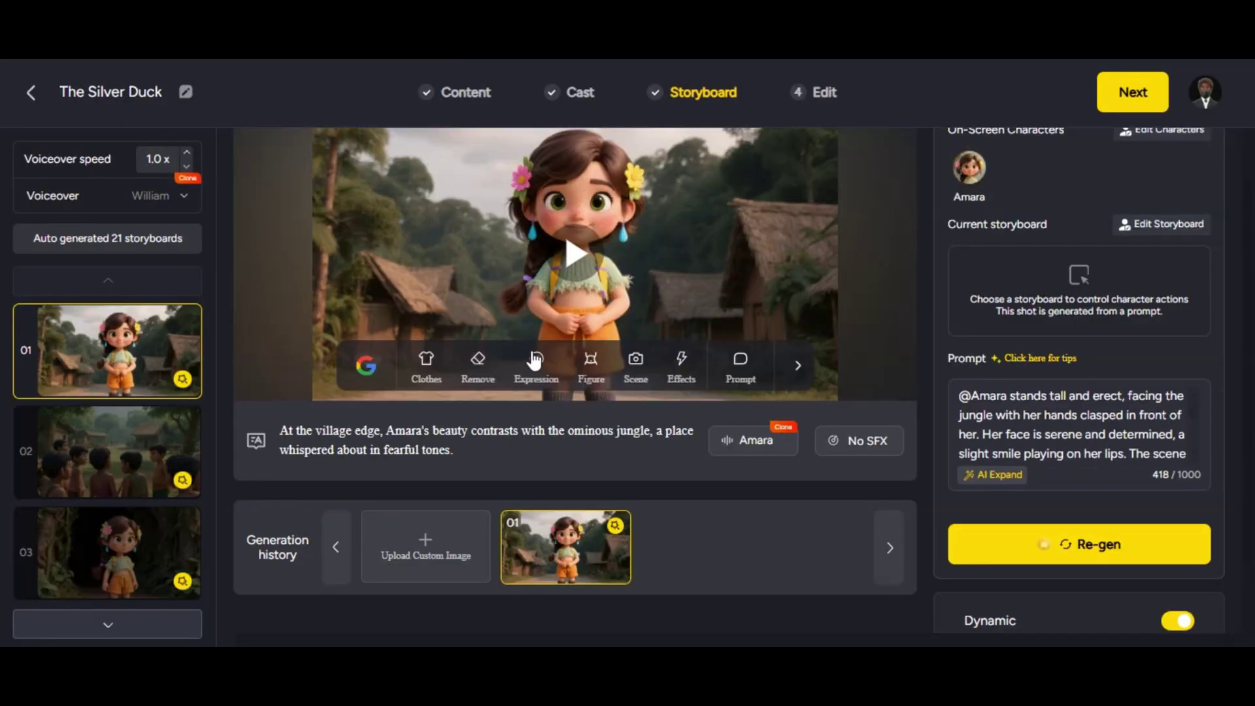
# Browse the animated storyboards, preview the clip of storyboard 01 and open storyboard 02.
pyautogui.scroll(-10, 98, 472)
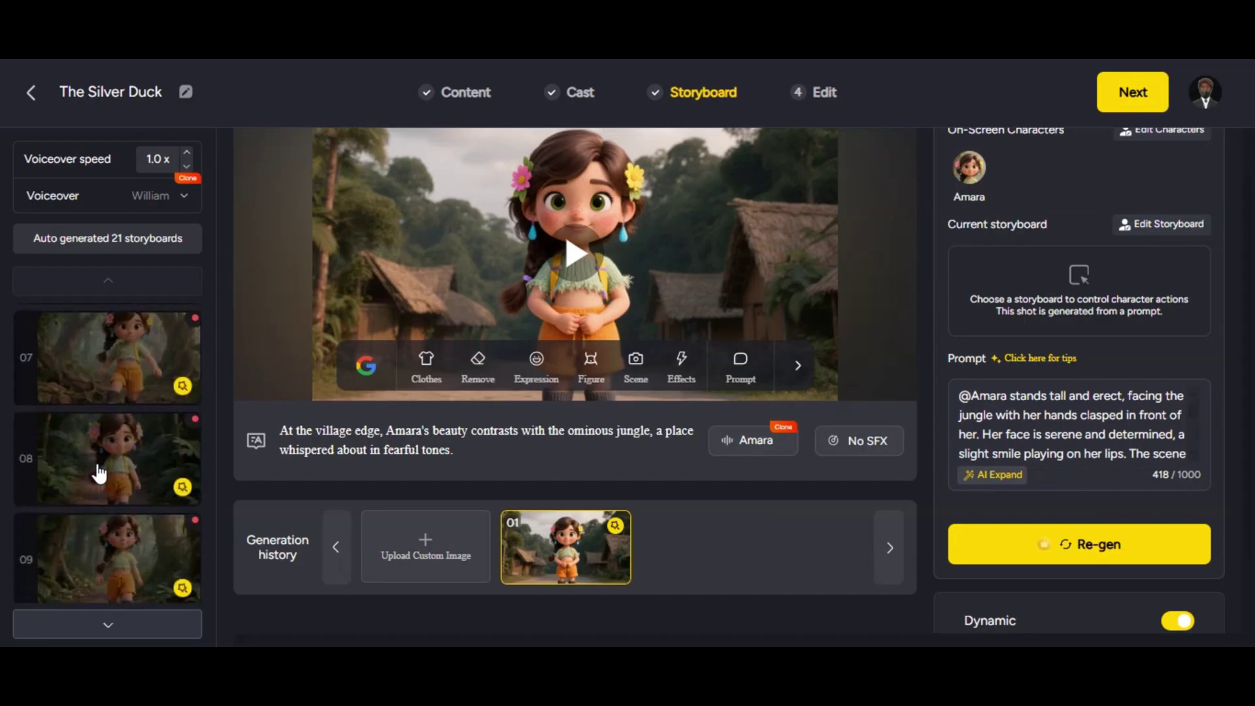
pyautogui.scroll(10, 98, 472)
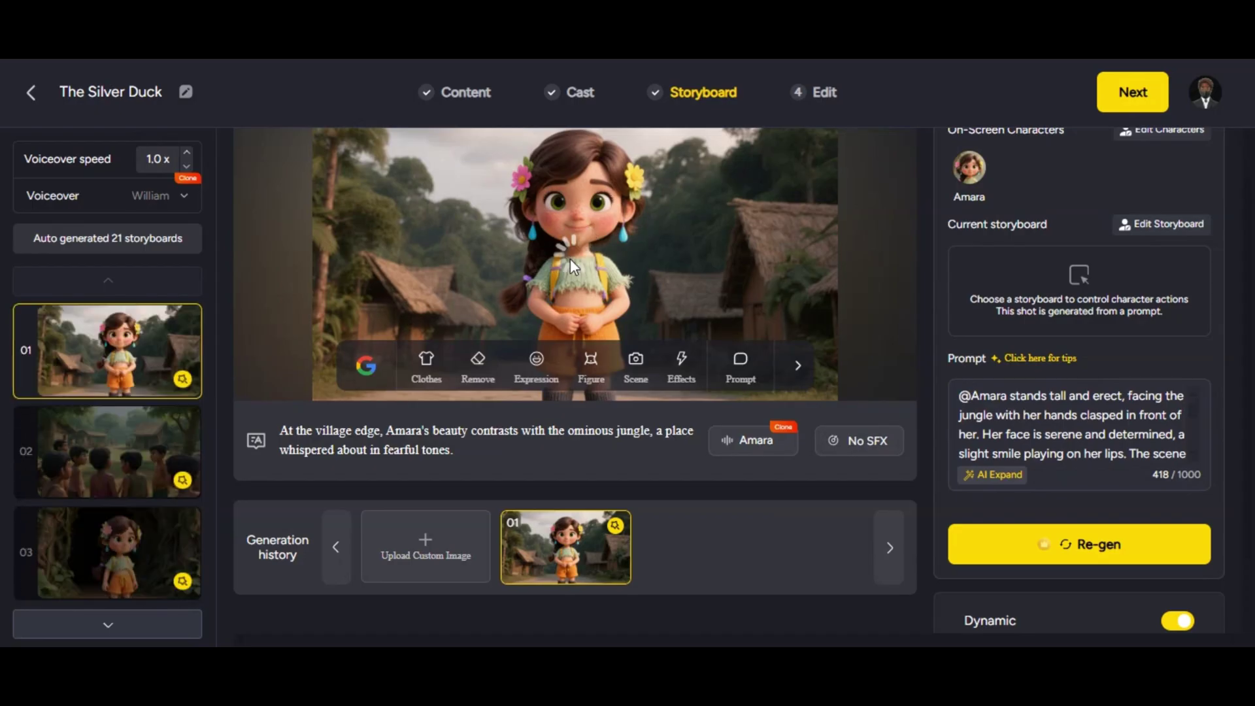
pyautogui.moveTo(101, 465)
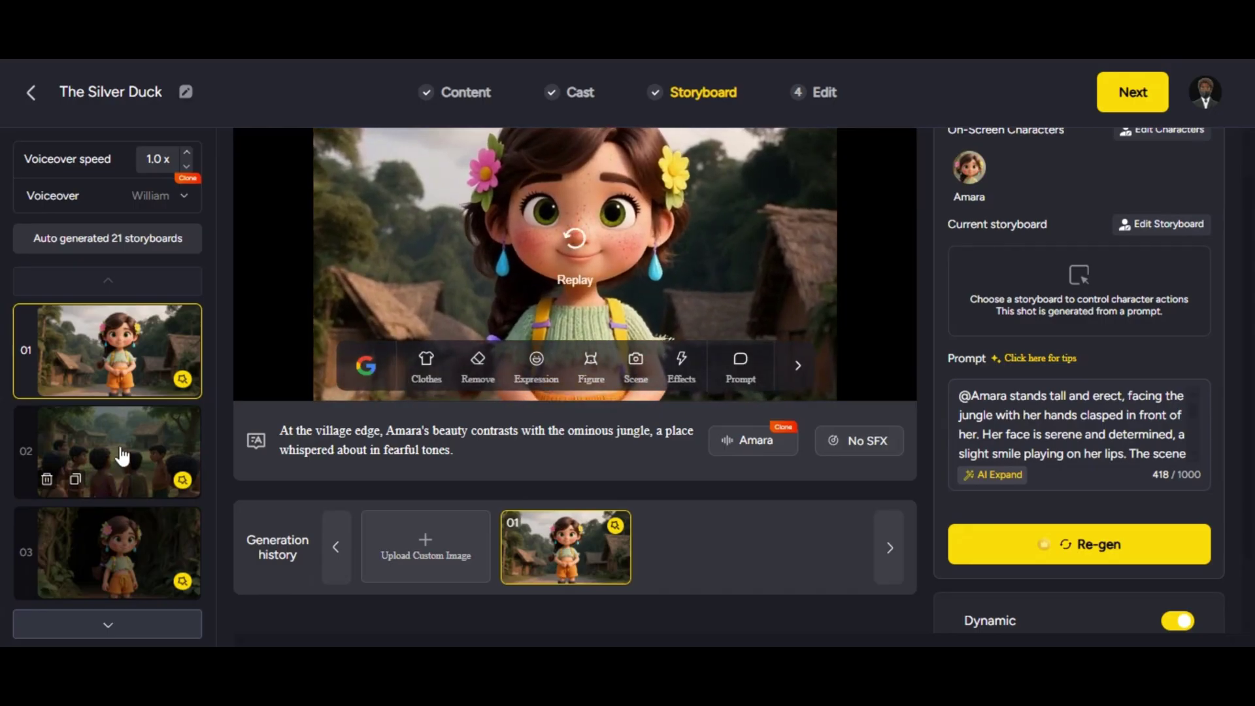
pyautogui.click(121, 456)
# Continue to the edit stage, look through the background music tracks and set the background music to None.
pyautogui.click(1113, 93)
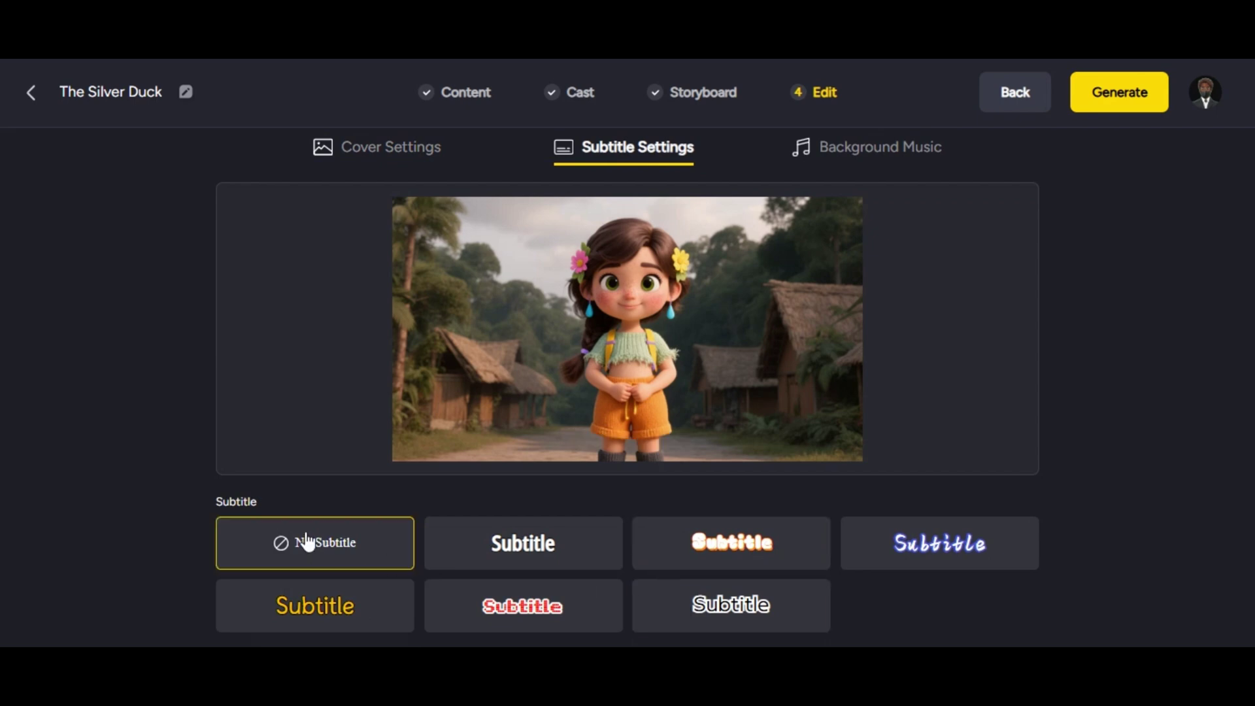
pyautogui.click(846, 157)
pyautogui.scroll(-5, 810, 392)
pyautogui.scroll(5, 715, 308)
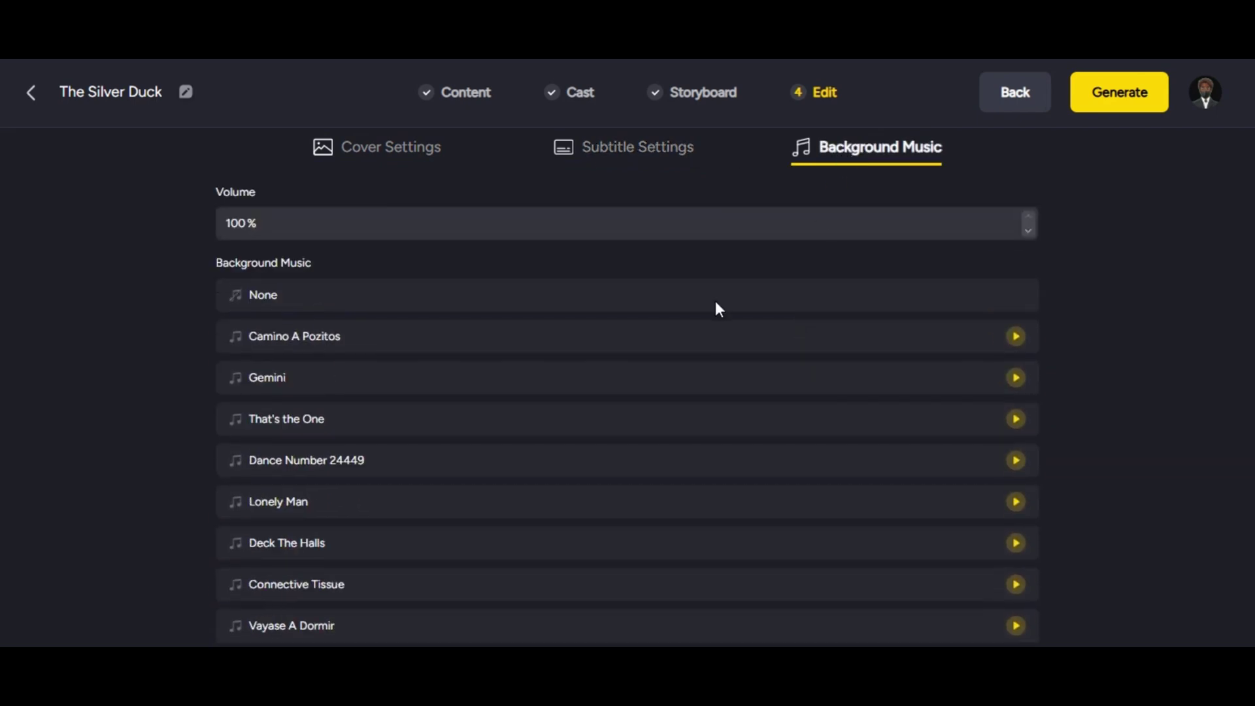
pyautogui.click(706, 293)
# Generate the video with a 16:9 ratio at High (1080p) resolution and open its download options.
pyautogui.click(1137, 99)
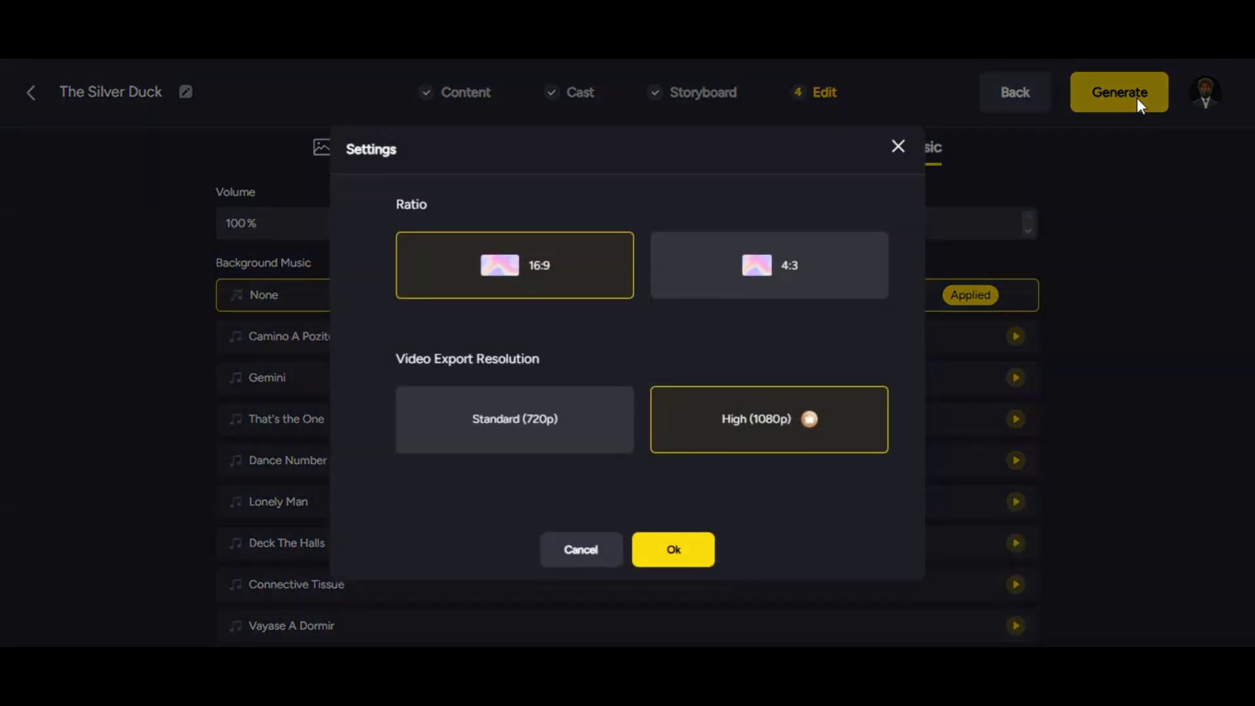
pyautogui.click(784, 265)
pyautogui.click(578, 283)
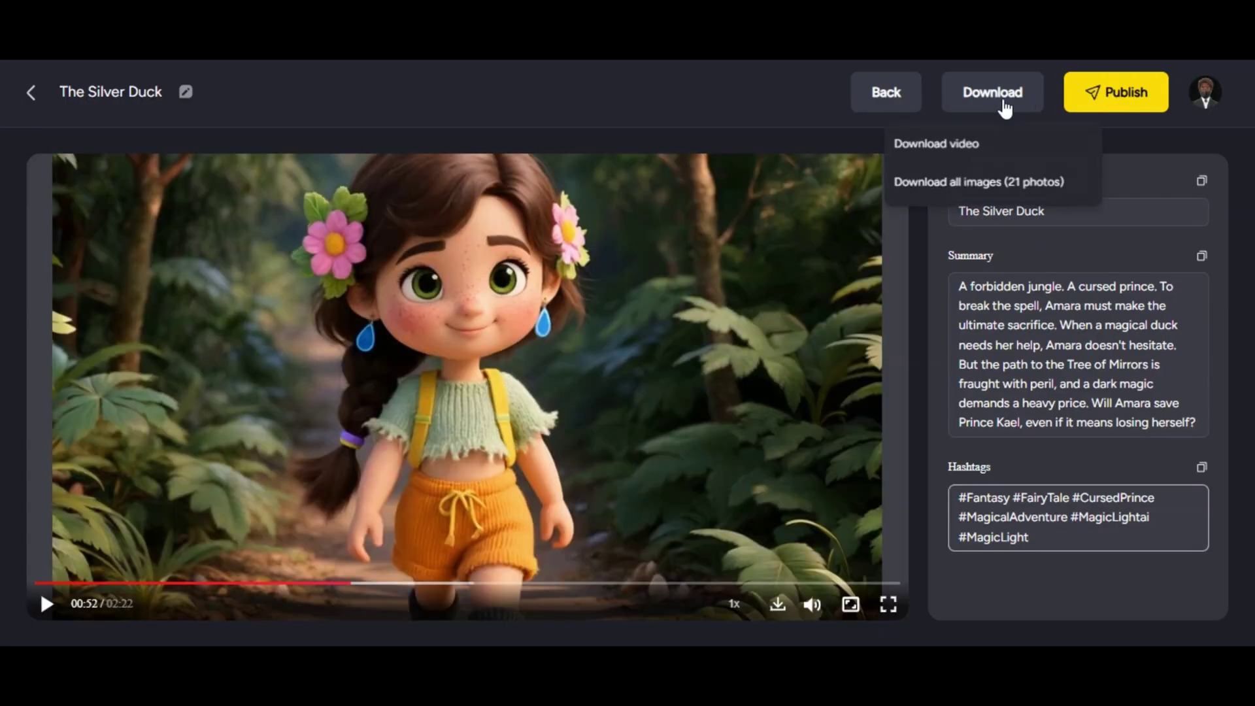
pyautogui.click(999, 100)
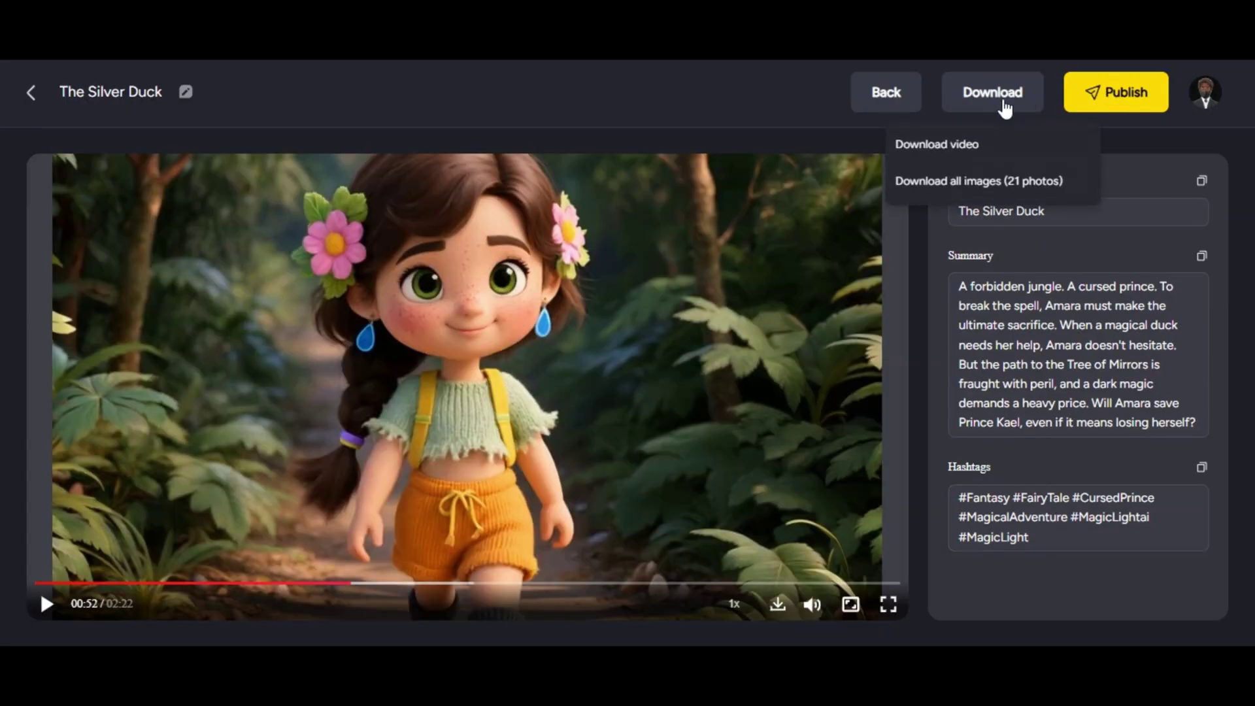